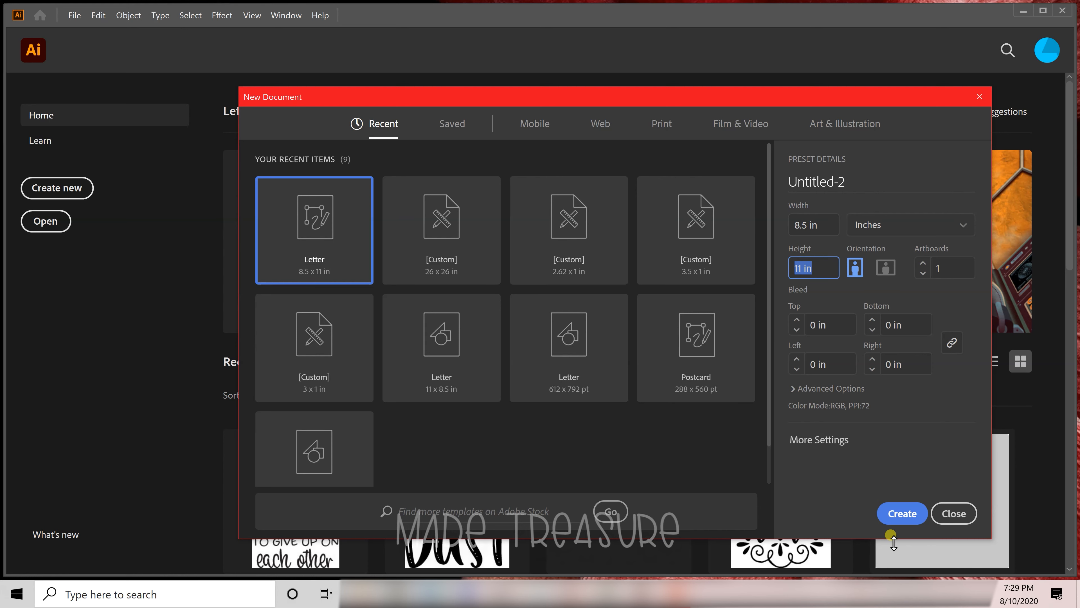
Step: Create a new portrait Letter document, 8.5 x 11 in, with one artboard
{"action": "left_click", "coordinate": [887, 513]}
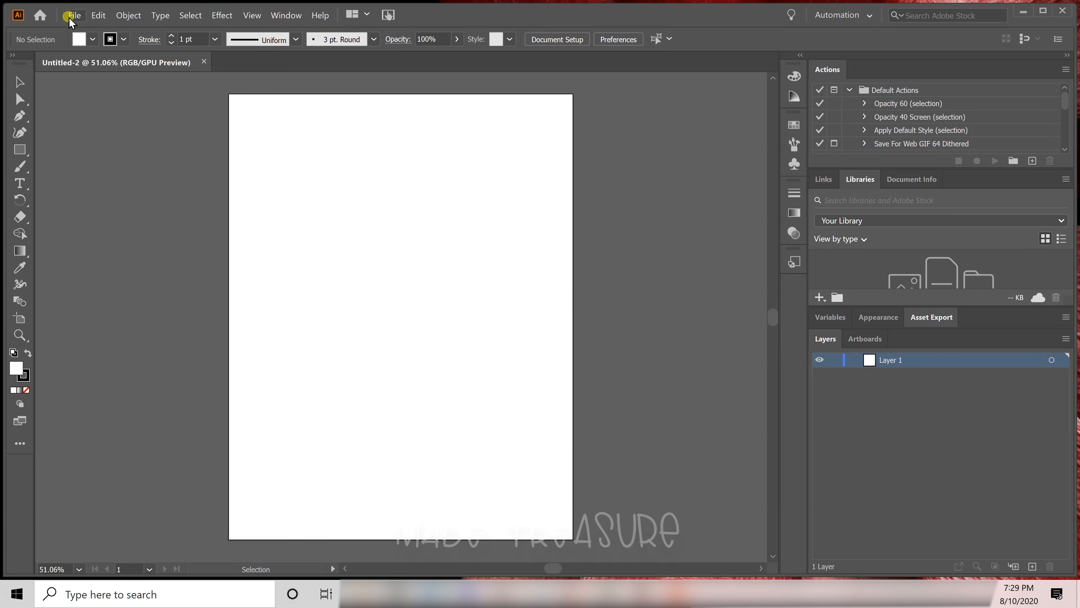
Step: Open Apples.eps, Arrow Free.eps, Autumn is my favorite color.eps and Baby It's Cold Outside.eps together from Extracted Graphics, retaining the 9-slice scaling option for symbols
{"action": "left_click", "coordinate": [73, 15]}
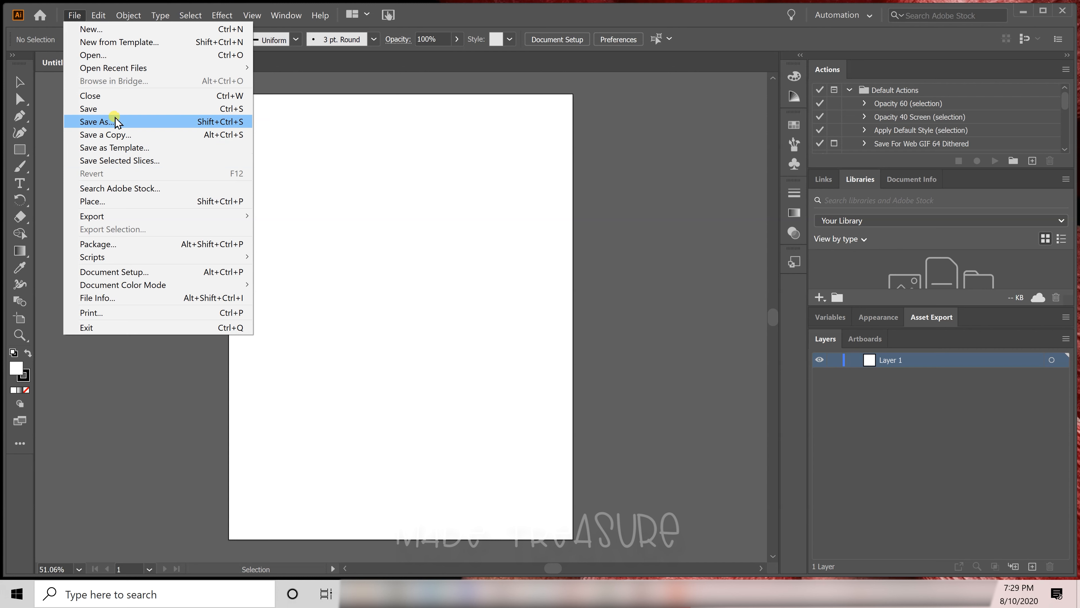
{"action": "left_click", "coordinate": [108, 56]}
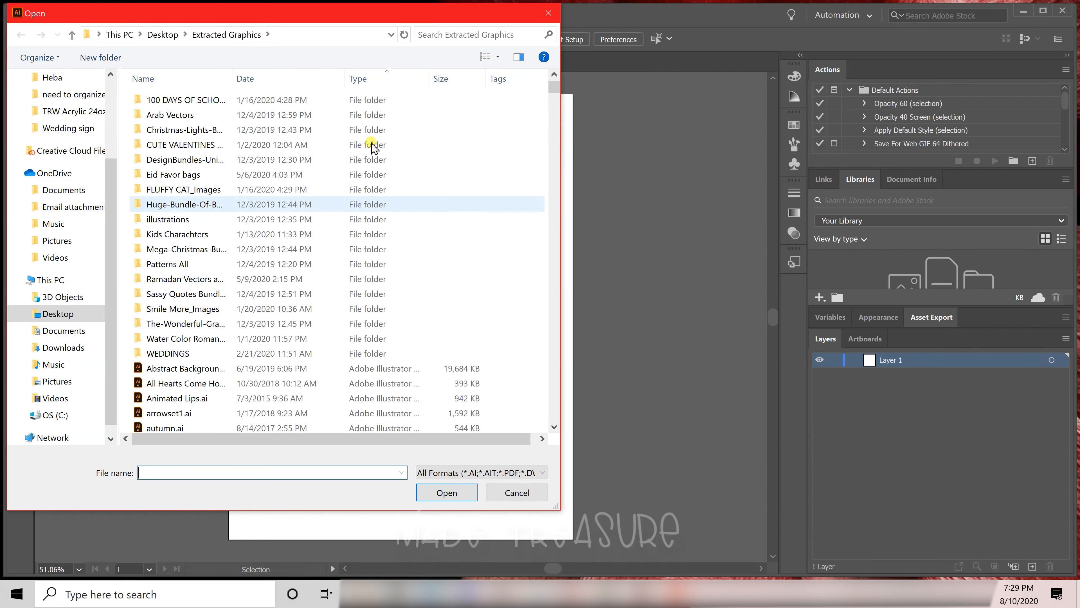
{"action": "scroll", "coordinate": [424, 222], "scroll_direction": "down", "scroll_amount": 20}
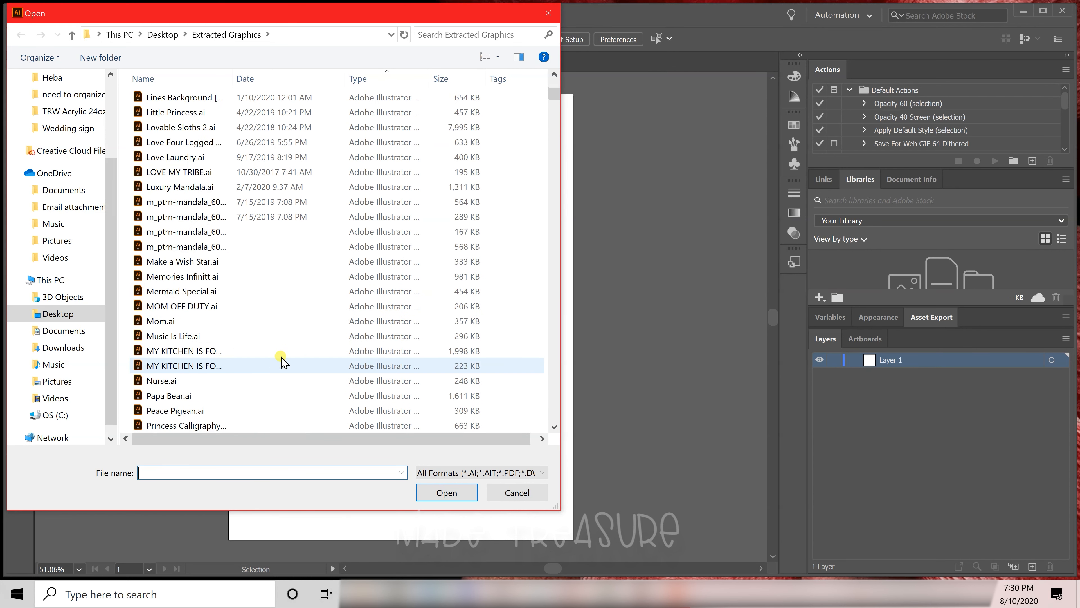
{"action": "scroll", "coordinate": [274, 338], "scroll_direction": "down", "scroll_amount": 10}
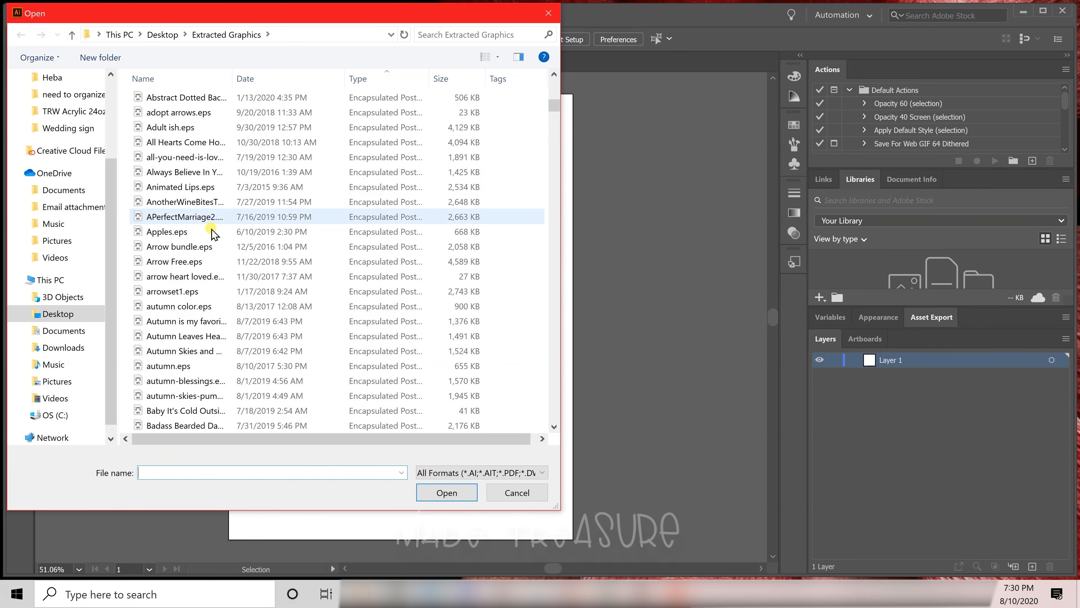
{"action": "left_click", "coordinate": [187, 263]}
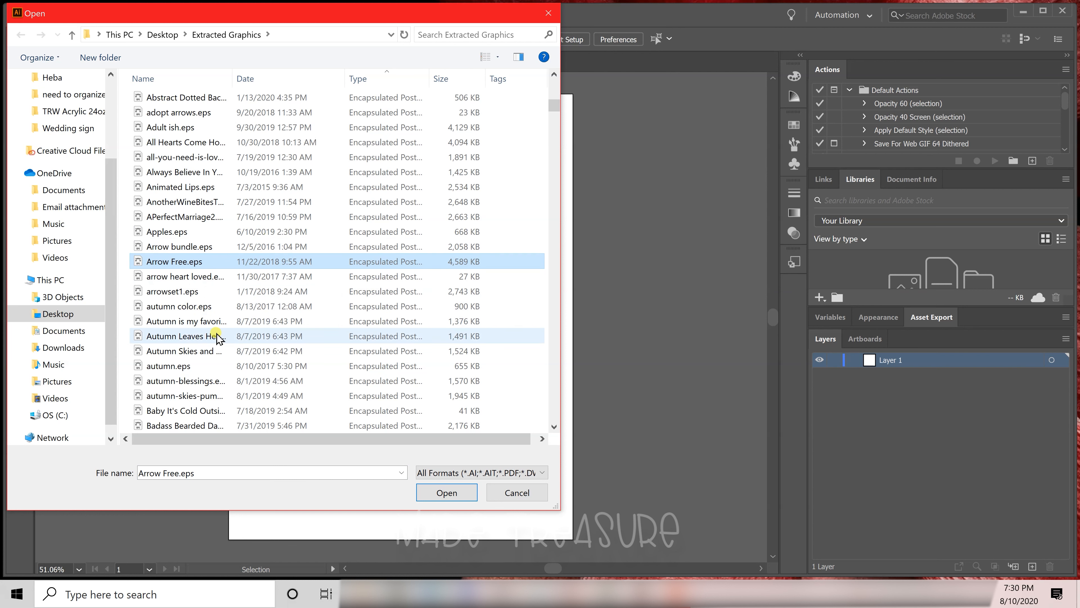
{"action": "left_click", "coordinate": [171, 233], "text": "ctrl"}
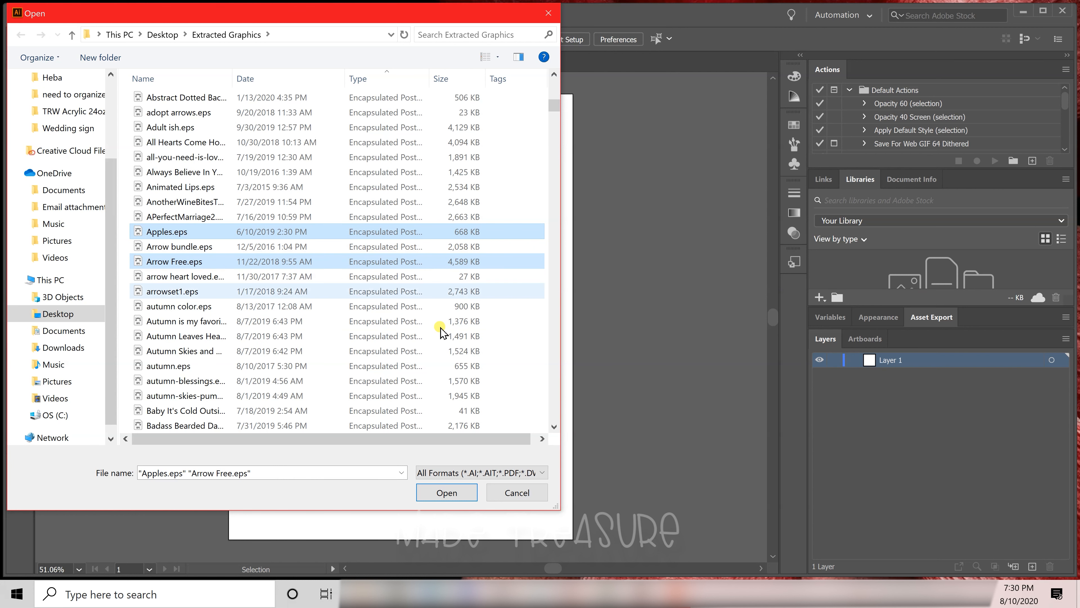
{"action": "left_click", "coordinate": [217, 325], "text": "ctrl"}
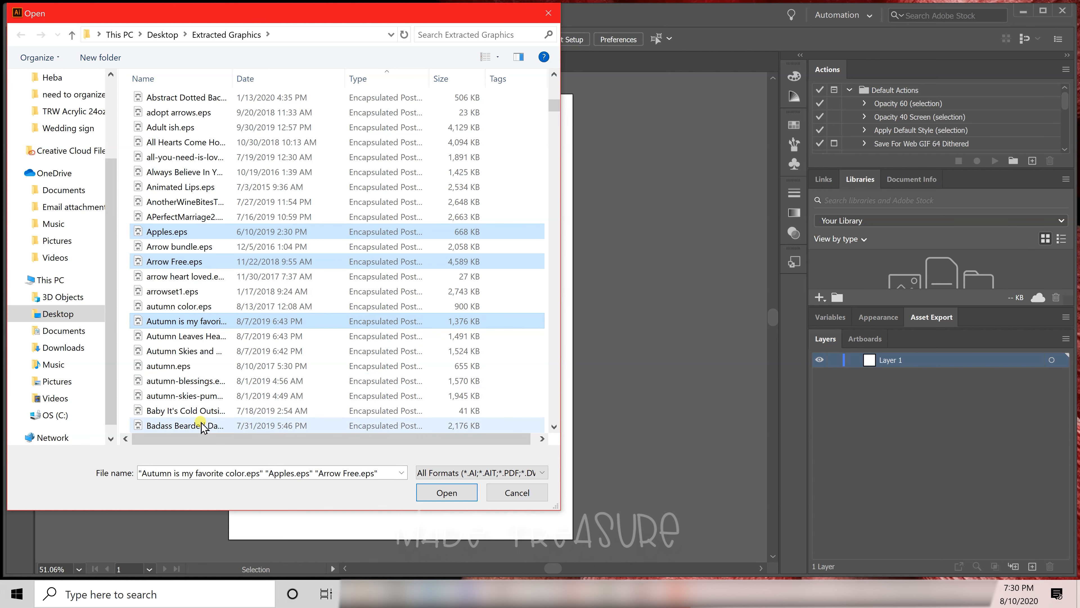
{"action": "left_click", "coordinate": [205, 412], "text": "ctrl"}
{"action": "left_click", "coordinate": [446, 492]}
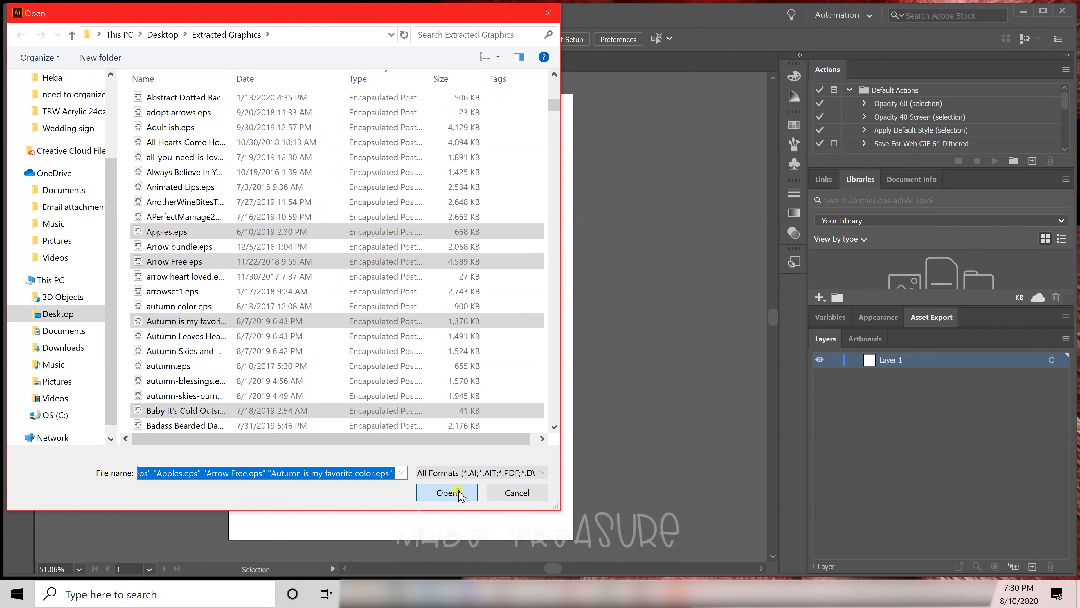
{"action": "left_click", "coordinate": [604, 324]}
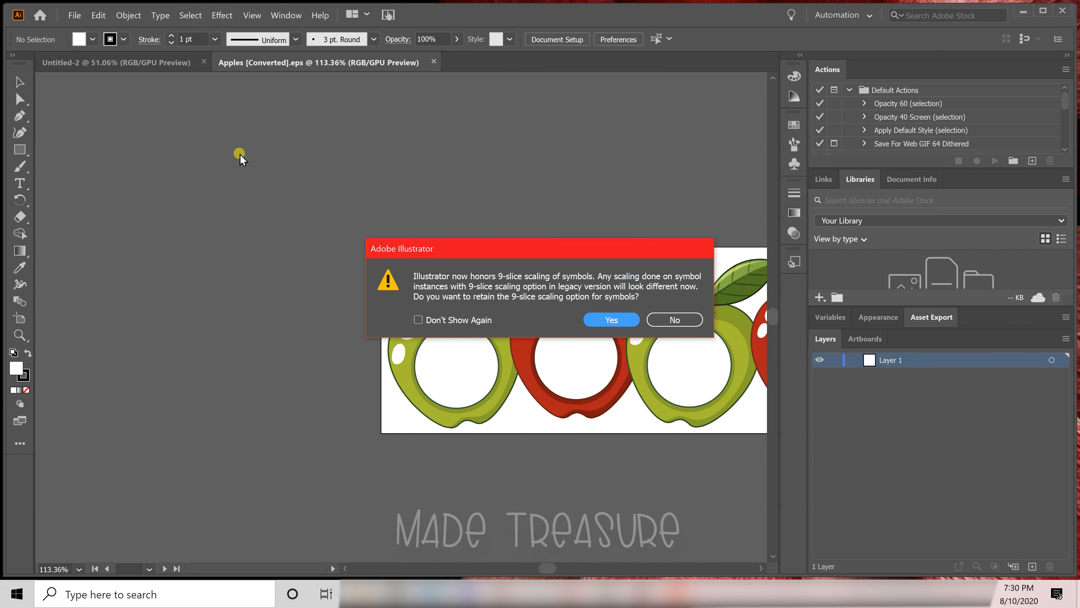
{"action": "key", "text": "Return"}
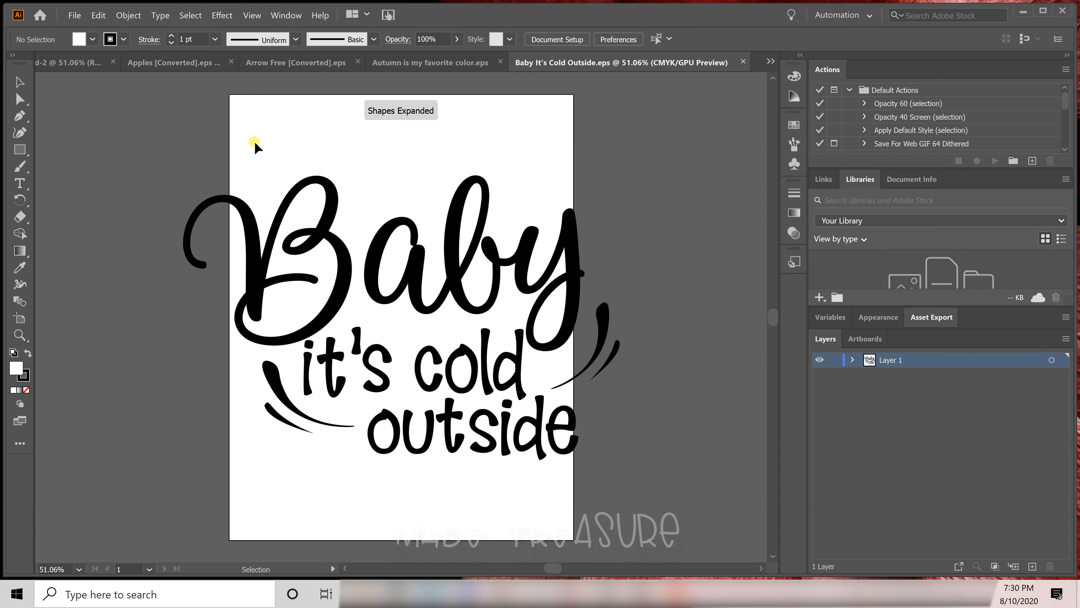
Step: Copy the "Baby it's cold outside" artwork and paste it into the blank Untitled-2 document
{"action": "left_click", "coordinate": [475, 240]}
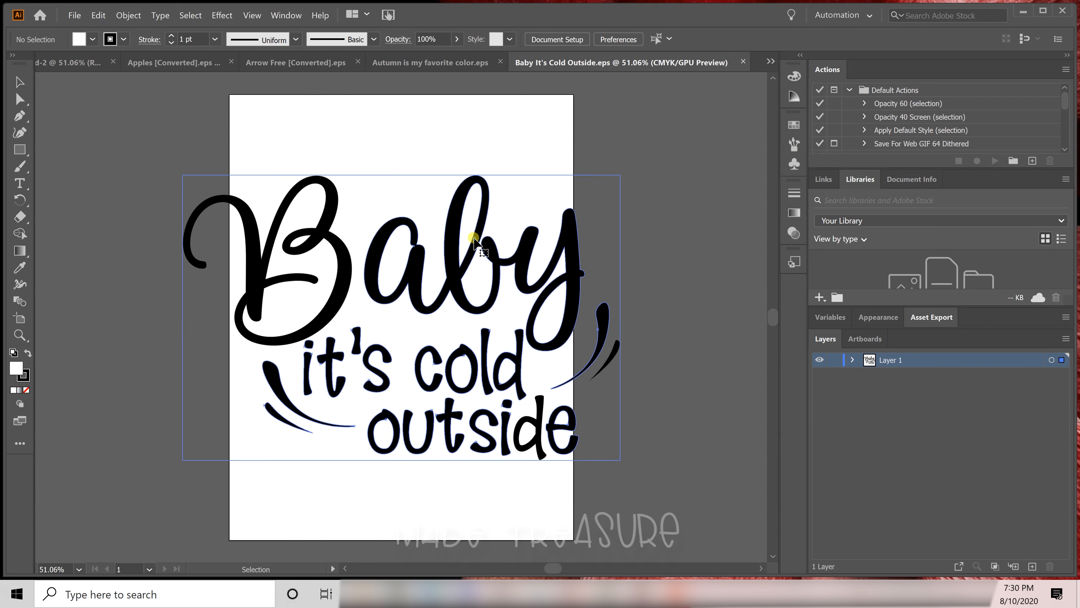
{"action": "left_click", "coordinate": [97, 16]}
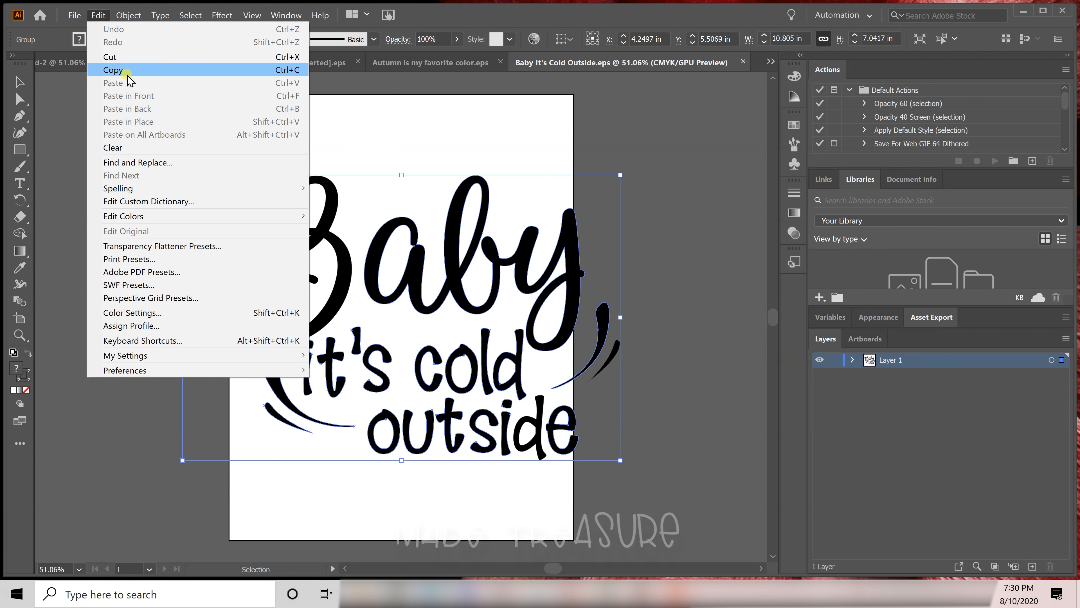
{"action": "left_click", "coordinate": [155, 70]}
{"action": "left_click", "coordinate": [771, 61]}
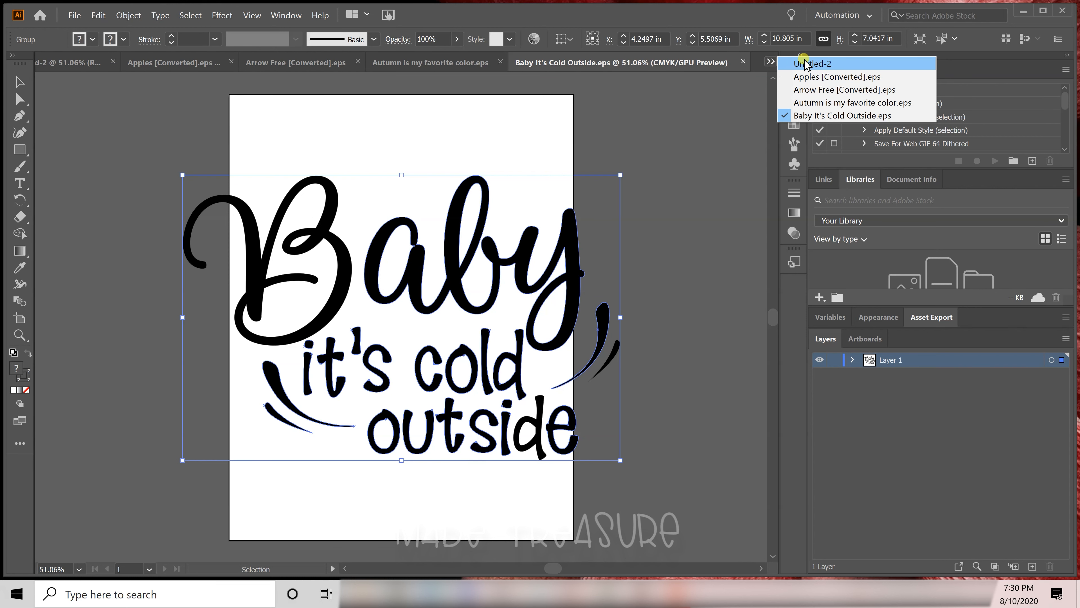
{"action": "left_click", "coordinate": [812, 65]}
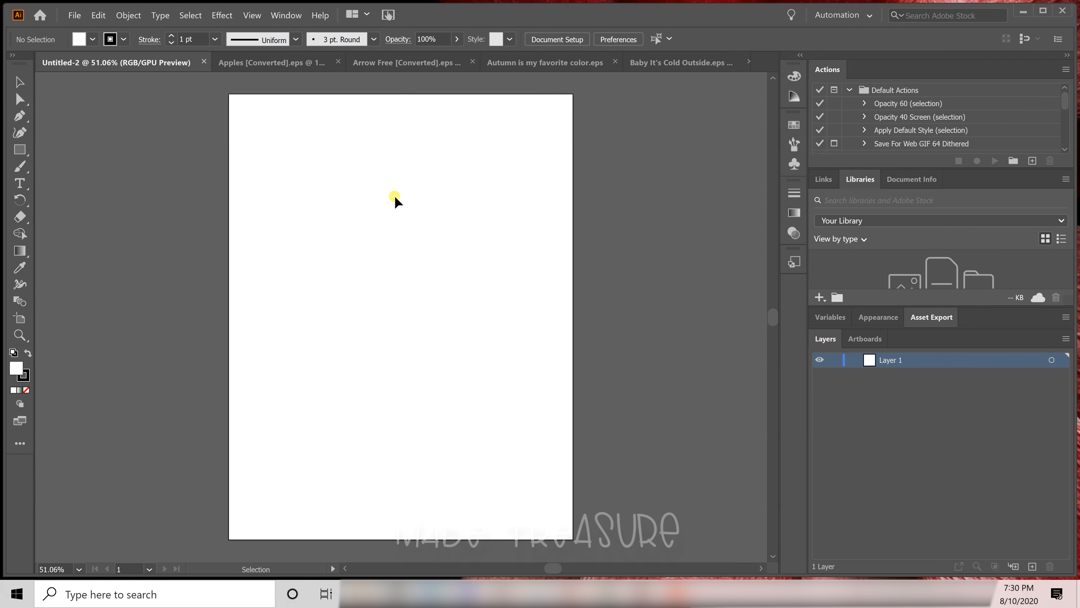
{"action": "key", "text": "ctrl+v"}
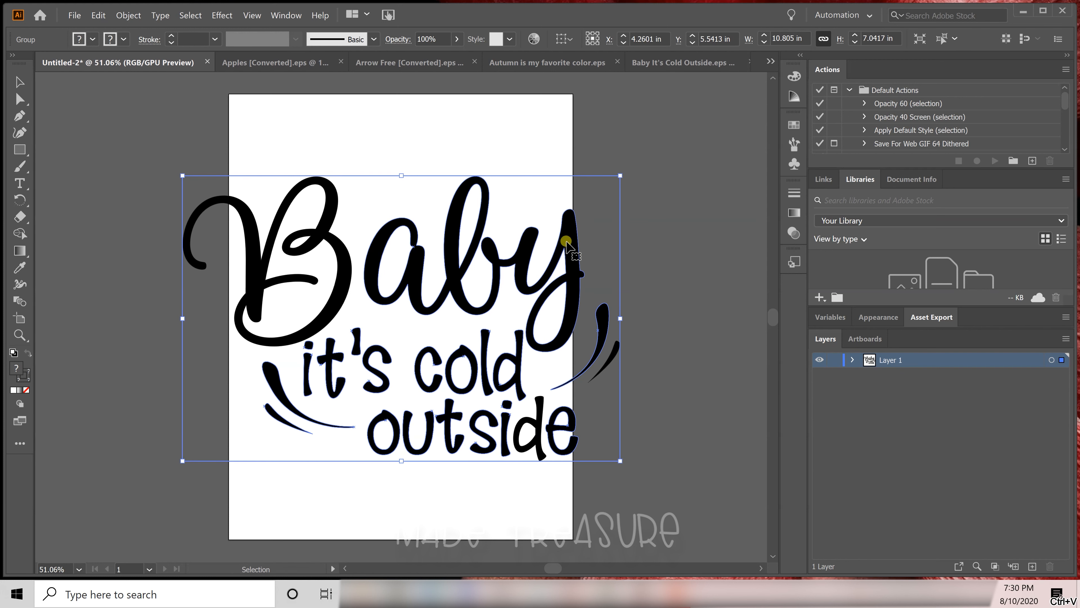
Step: Scale the pasted "Baby it's cold outside" artwork to about 3.8 x 2.5 in and place it in the upper left of the artboard
{"action": "left_click_drag", "start_coordinate": [622, 175], "coordinate": [374, 336]}
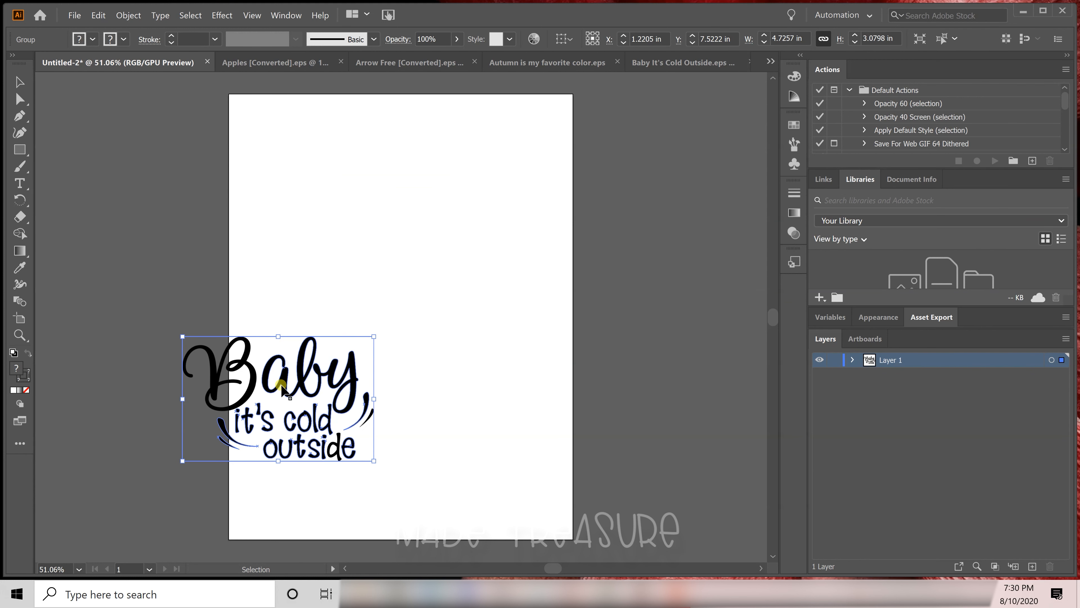
{"action": "left_click_drag", "start_coordinate": [284, 381], "coordinate": [346, 157]}
{"action": "left_click_drag", "start_coordinate": [436, 113], "coordinate": [395, 130]}
{"action": "left_click_drag", "start_coordinate": [322, 172], "coordinate": [338, 181]}
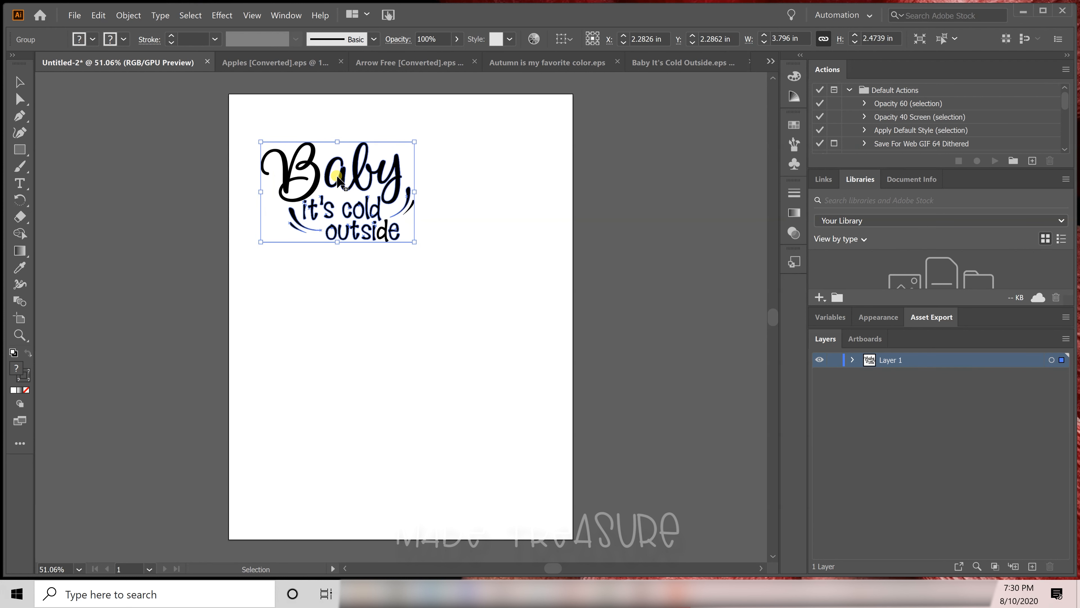
{"action": "left_click", "coordinate": [630, 176]}
Step: Close the Baby It's Cold Outside.eps source file and bring up the Autumn is my favorite color document
{"action": "left_click", "coordinate": [664, 64]}
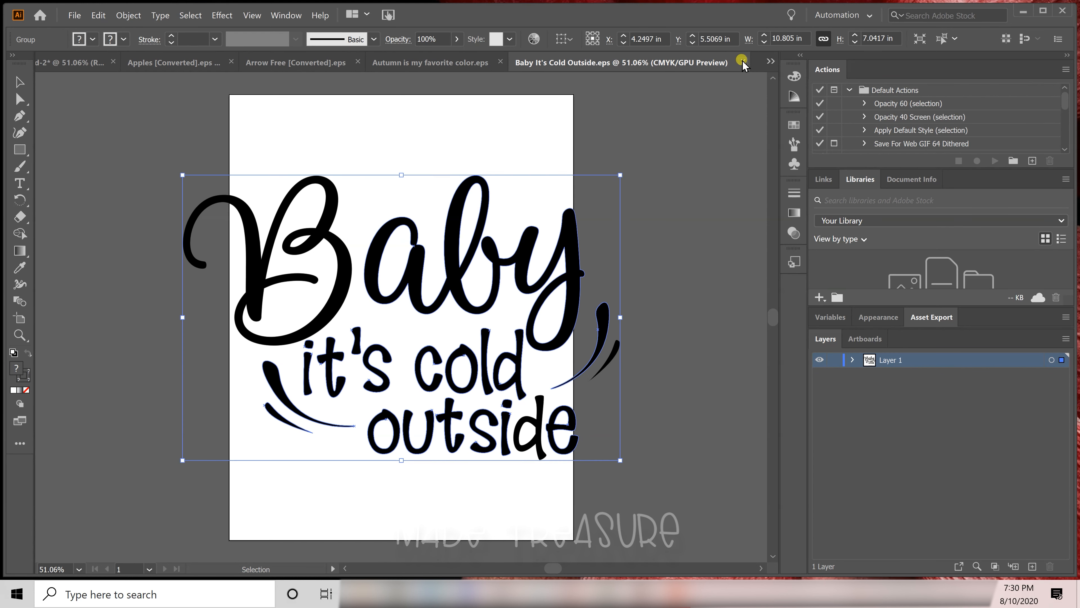
{"action": "left_click", "coordinate": [742, 62]}
{"action": "left_click", "coordinate": [594, 61]}
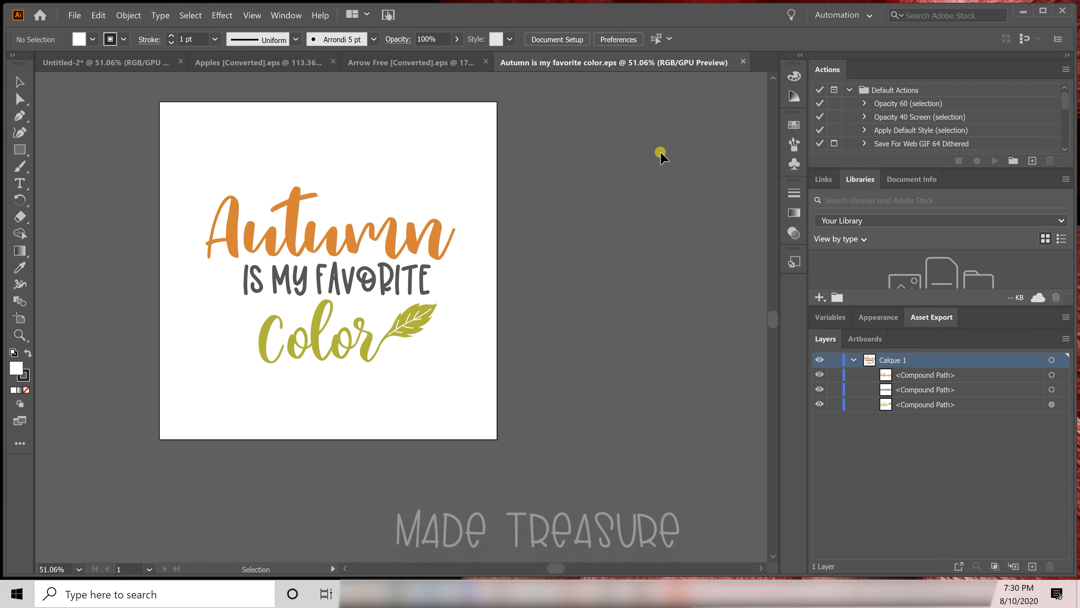
Step: Copy all three parts of the "Autumn is my favorite color" design into Untitled-2, closing its source file
{"action": "left_click", "coordinate": [391, 240]}
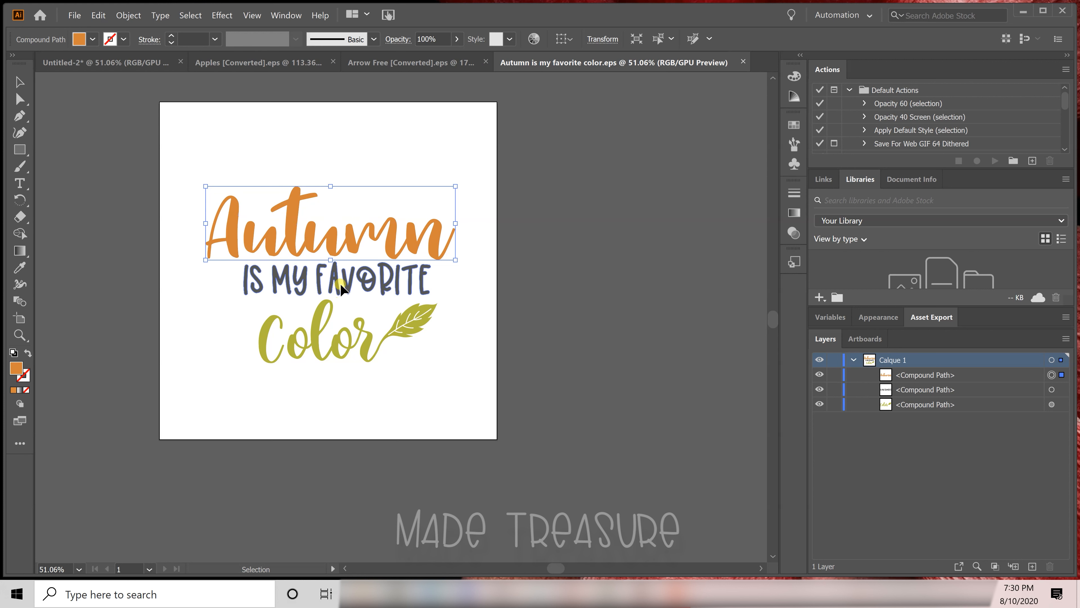
{"action": "left_click", "coordinate": [341, 299]}
{"action": "left_click", "coordinate": [344, 325]}
{"action": "left_click_drag", "start_coordinate": [145, 146], "coordinate": [516, 391]}
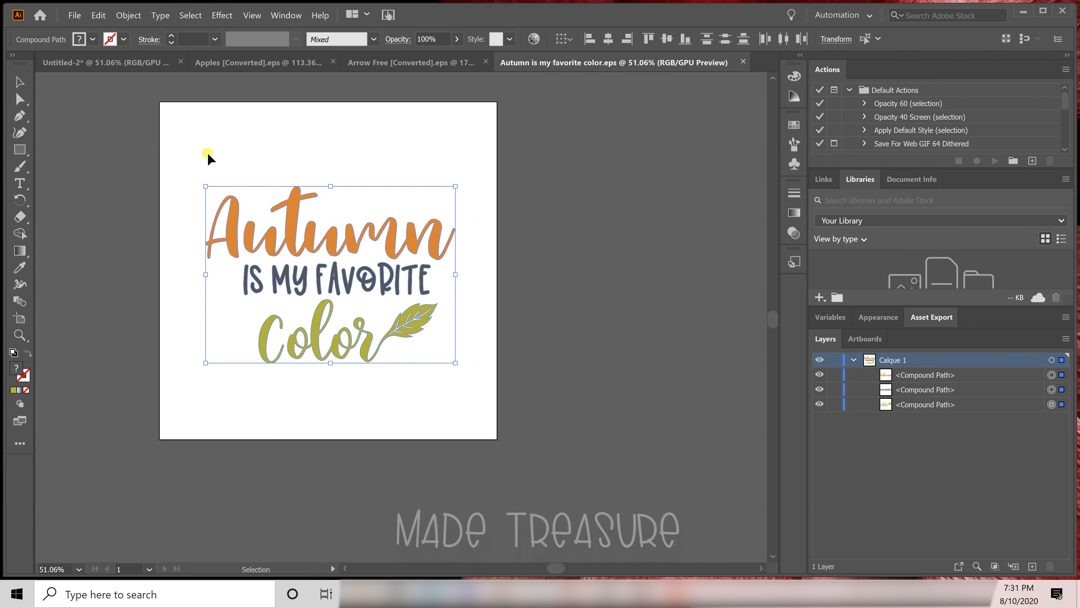
{"action": "left_click", "coordinate": [98, 15]}
{"action": "left_click", "coordinate": [122, 72]}
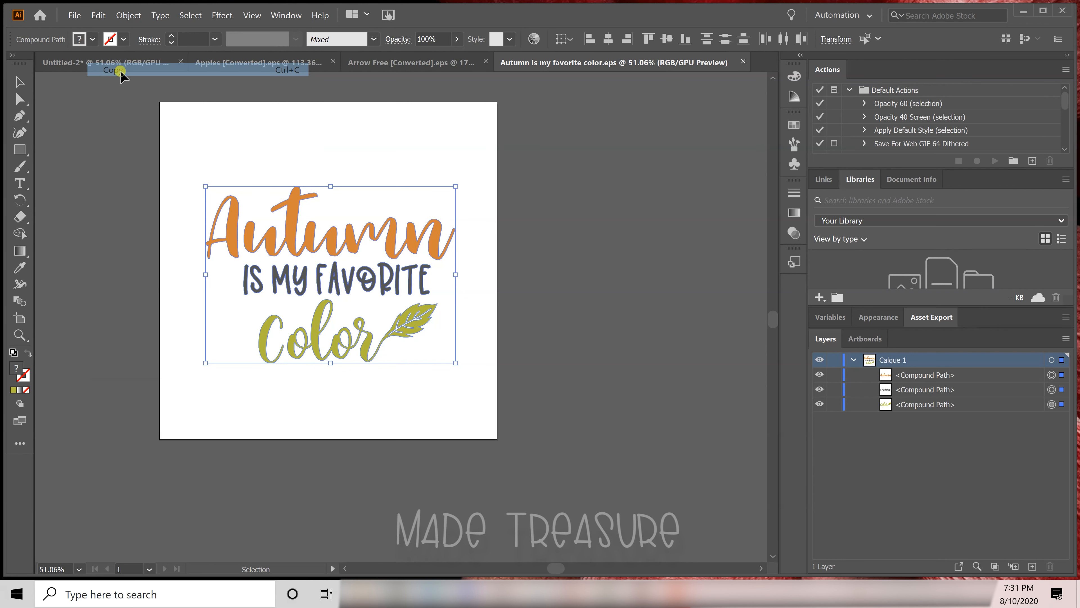
{"action": "left_click", "coordinate": [741, 62]}
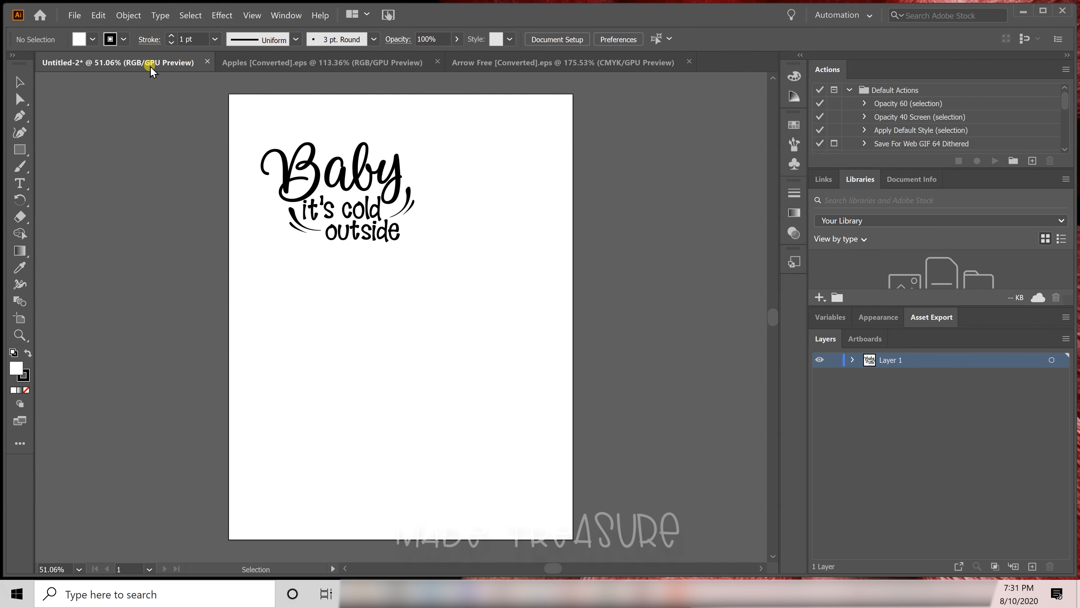
{"action": "key", "text": "ctrl+v"}
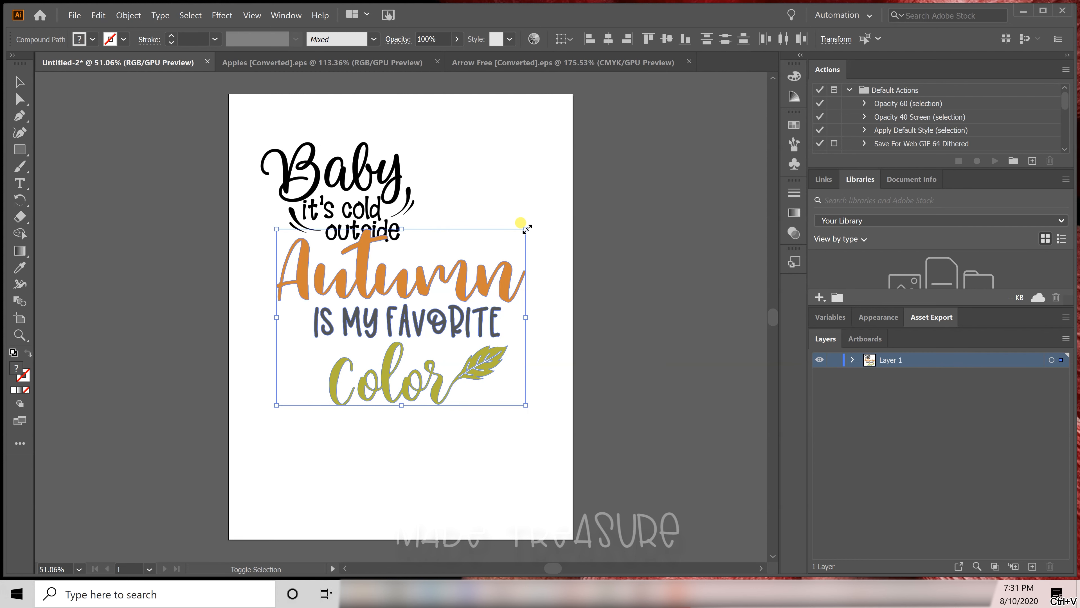
Step: Shrink the Autumn design and place it to the right of the Baby artwork, and make the Baby artwork slightly smaller and higher
{"action": "left_click_drag", "start_coordinate": [527, 229], "coordinate": [392, 303]}
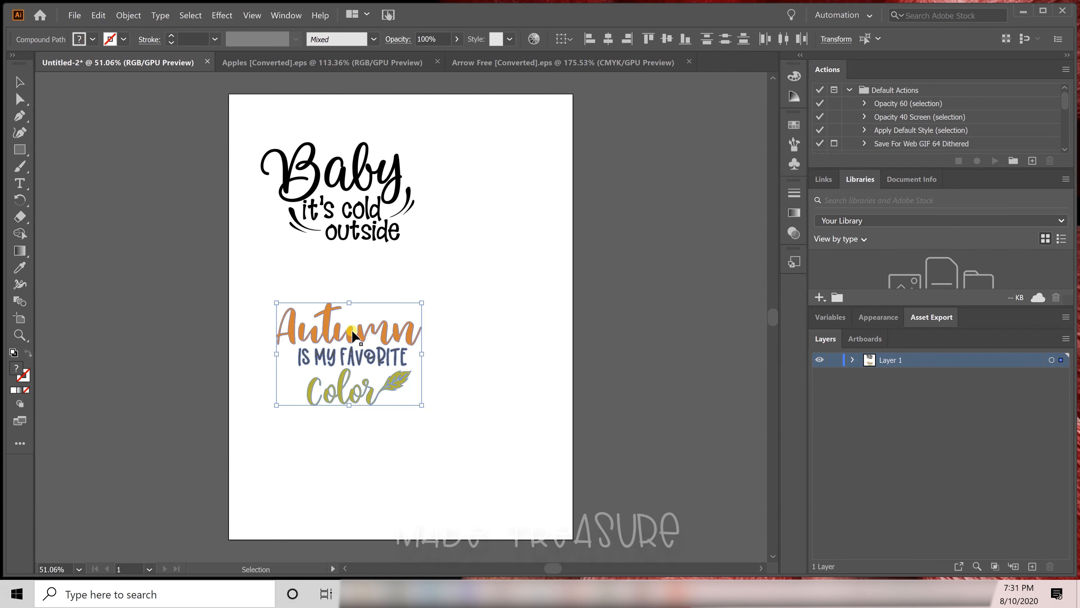
{"action": "left_click_drag", "start_coordinate": [333, 329], "coordinate": [389, 158]}
{"action": "left_click", "coordinate": [364, 179]}
{"action": "left_click_drag", "start_coordinate": [343, 187], "coordinate": [345, 164]}
Step: Scale all three parts of the Autumn design down a little more and align them level with the Baby artwork
{"action": "left_click", "coordinate": [454, 164]}
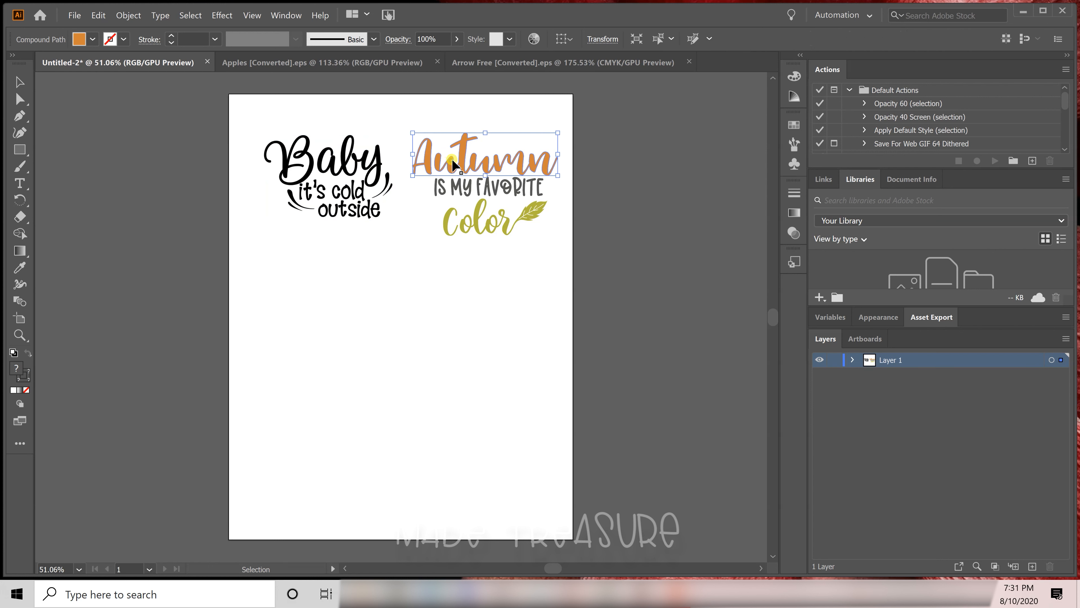
{"action": "left_click", "coordinate": [494, 194], "text": "shift"}
{"action": "left_click", "coordinate": [493, 206], "text": "shift"}
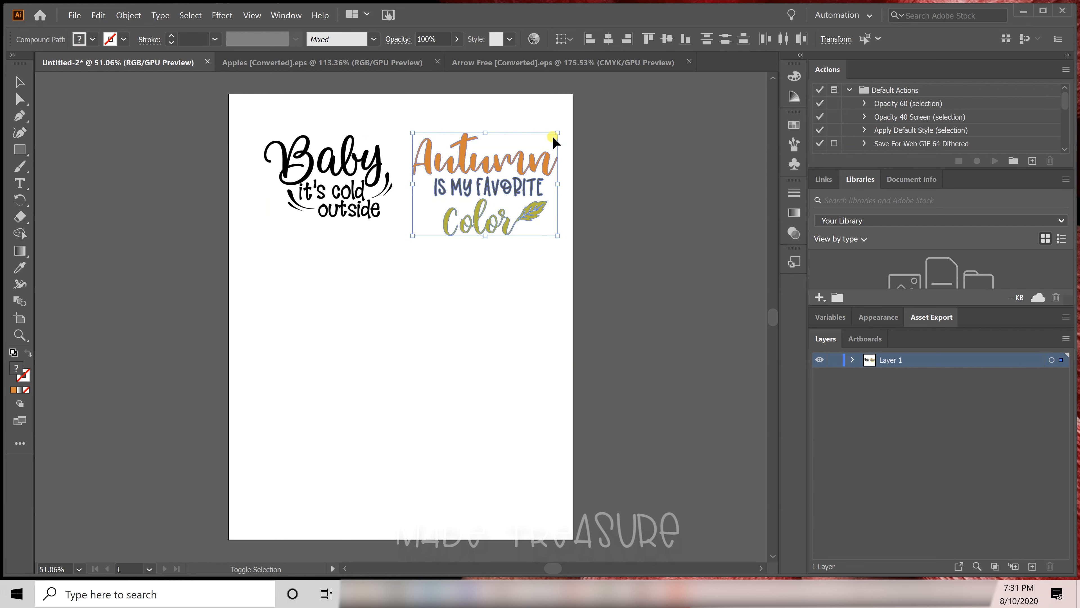
{"action": "left_click_drag", "start_coordinate": [558, 134], "coordinate": [536, 149]}
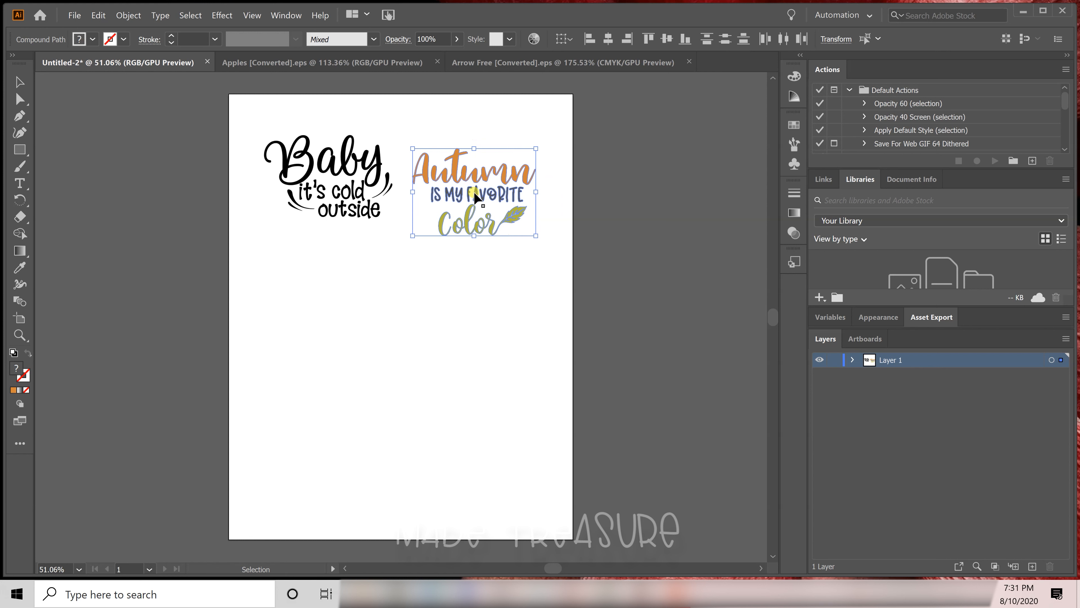
{"action": "left_click_drag", "start_coordinate": [467, 193], "coordinate": [471, 175]}
{"action": "left_click", "coordinate": [598, 189]}
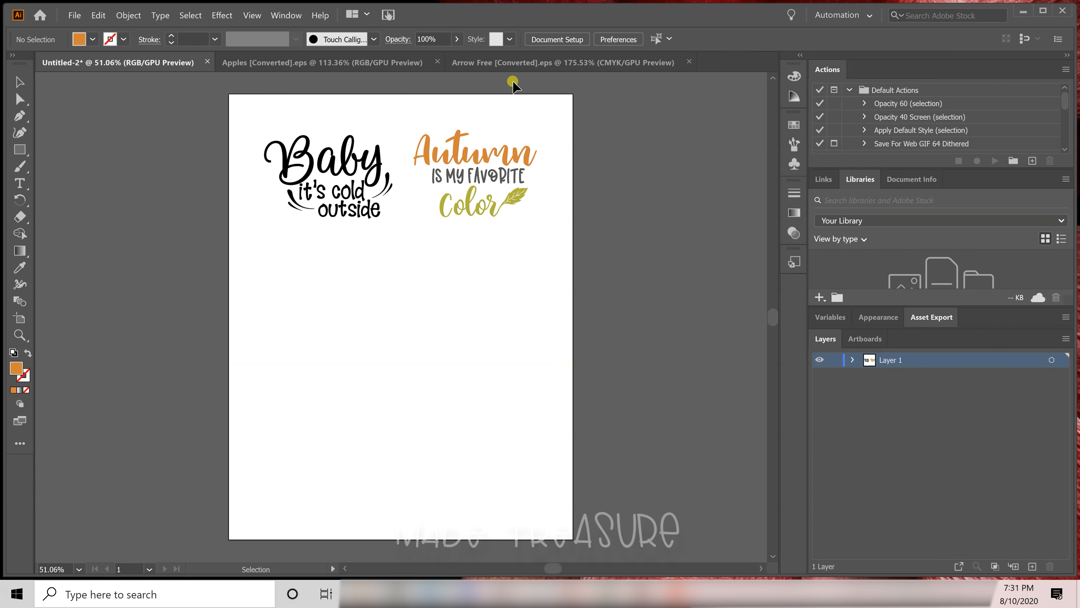
Step: Look over the whole sheet of arrows in the Arrow Free document and close that file
{"action": "left_click", "coordinate": [515, 65]}
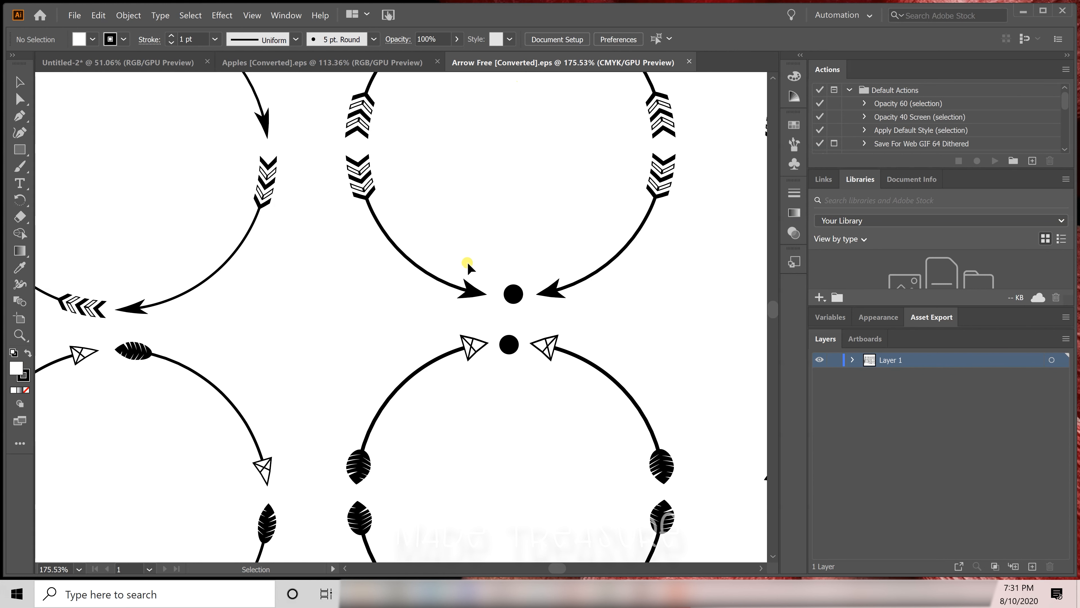
{"action": "key", "text": "ctrl+minus"}
{"action": "key", "text": "ctrl+minus"}
{"action": "key", "text": "ctrl+minus"}
{"action": "key", "text": "ctrl+minus"}
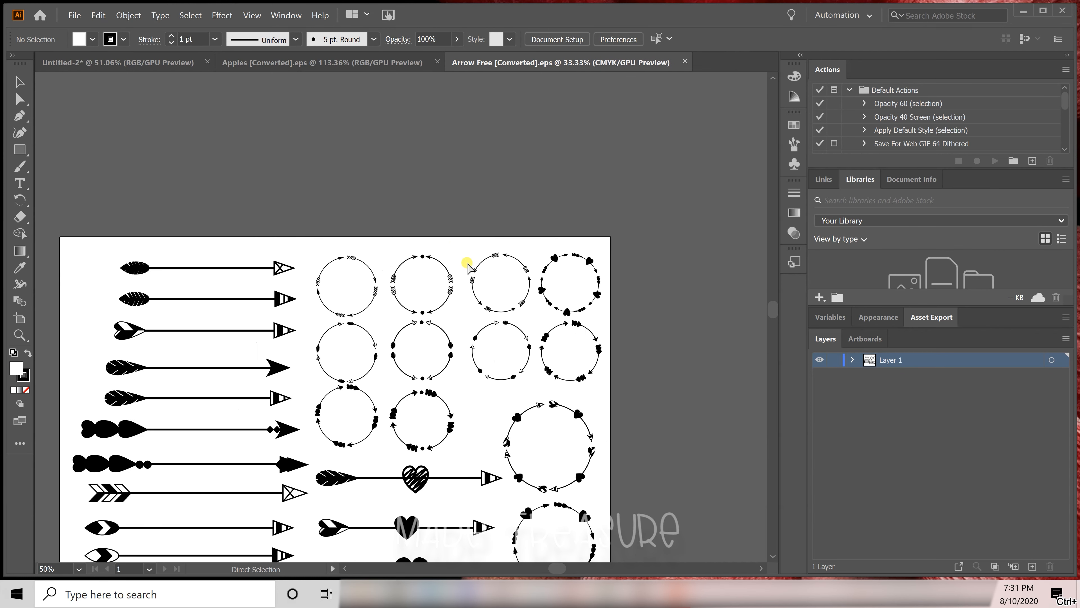
{"action": "key", "text": "ctrl+minus"}
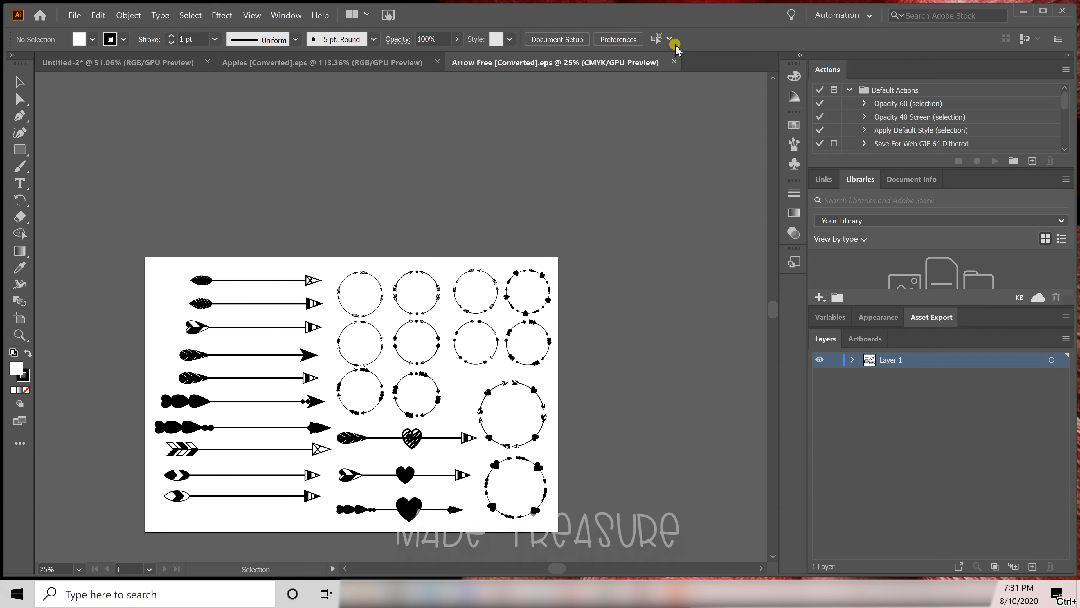
{"action": "left_click", "coordinate": [676, 61]}
Step: Copy the whole row of five apples from the Apples document and paste it into Untitled-2
{"action": "left_click", "coordinate": [367, 68]}
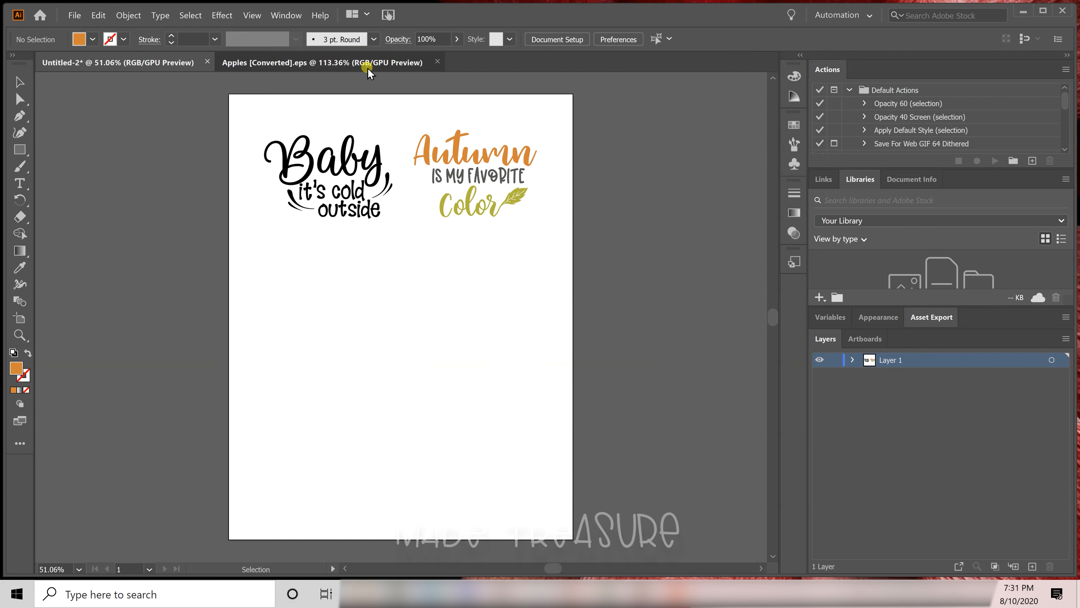
{"action": "key", "text": "ctrl+minus"}
{"action": "key", "text": "ctrl+minus"}
{"action": "key", "text": "ctrl+minus"}
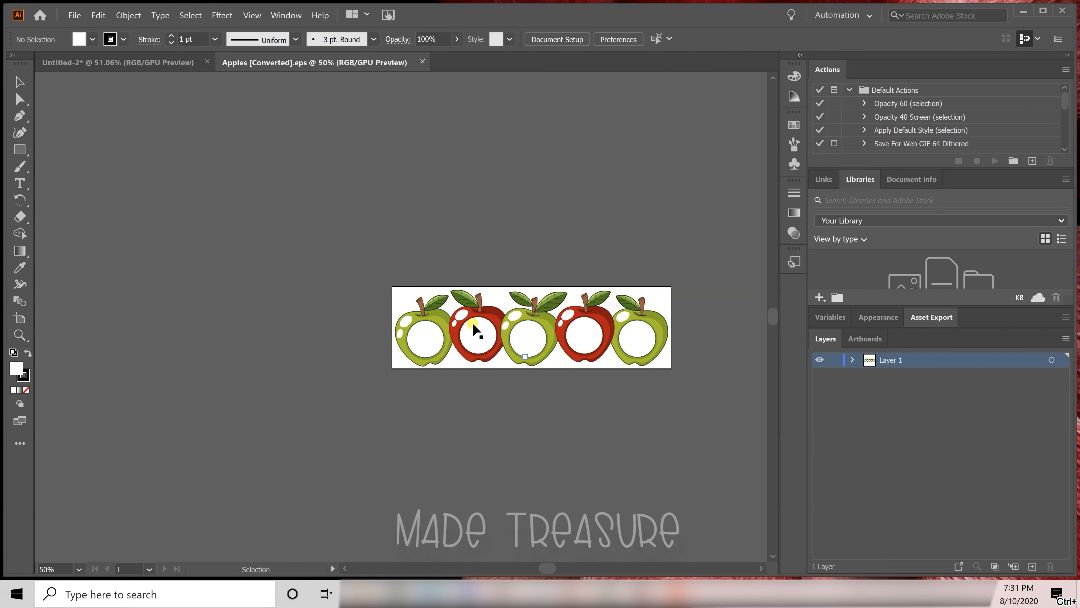
{"action": "left_click", "coordinate": [475, 320]}
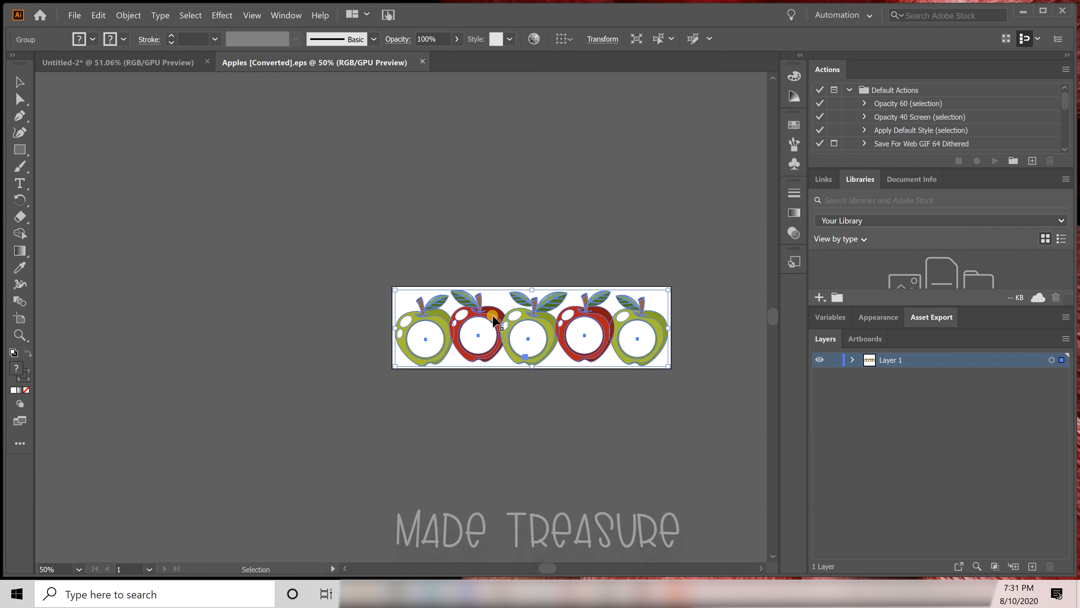
{"action": "left_click", "coordinate": [128, 15]}
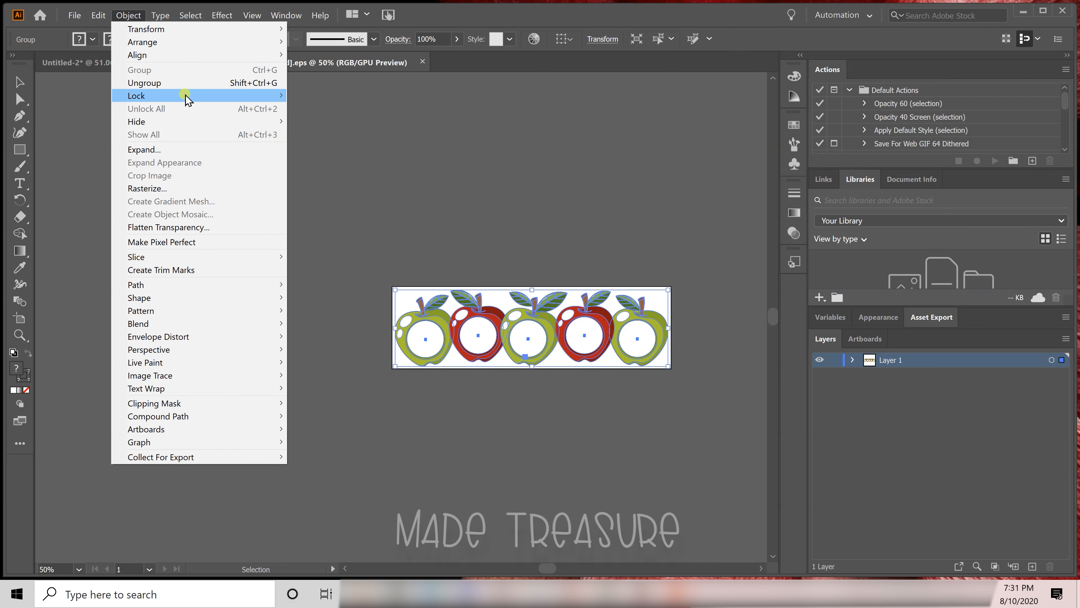
{"action": "left_click", "coordinate": [323, 157]}
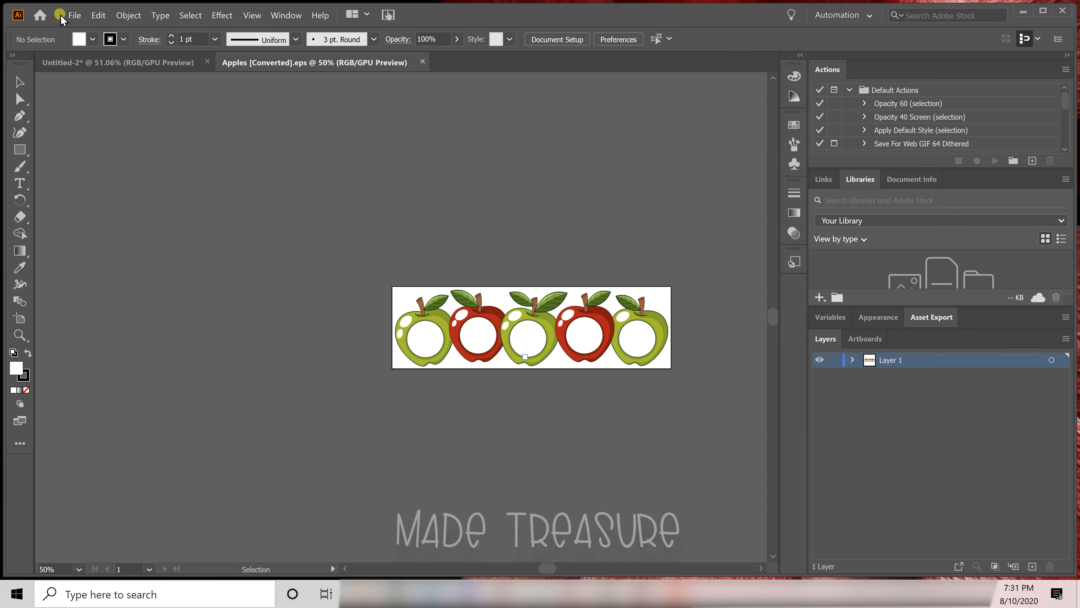
{"action": "left_click", "coordinate": [450, 330]}
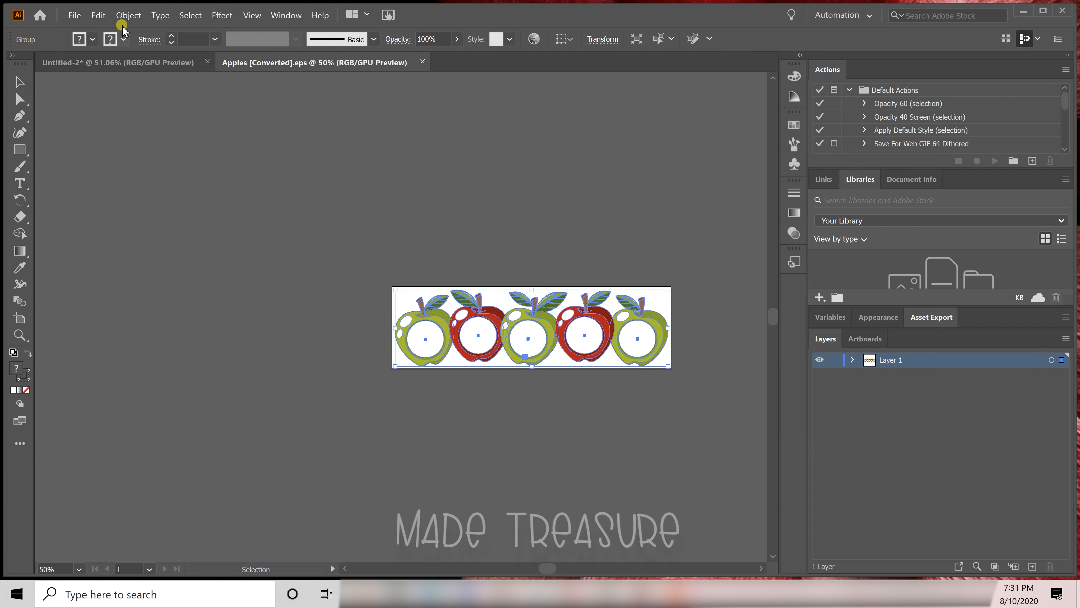
{"action": "left_click", "coordinate": [98, 15]}
{"action": "left_click", "coordinate": [113, 70]}
{"action": "left_click", "coordinate": [166, 63]}
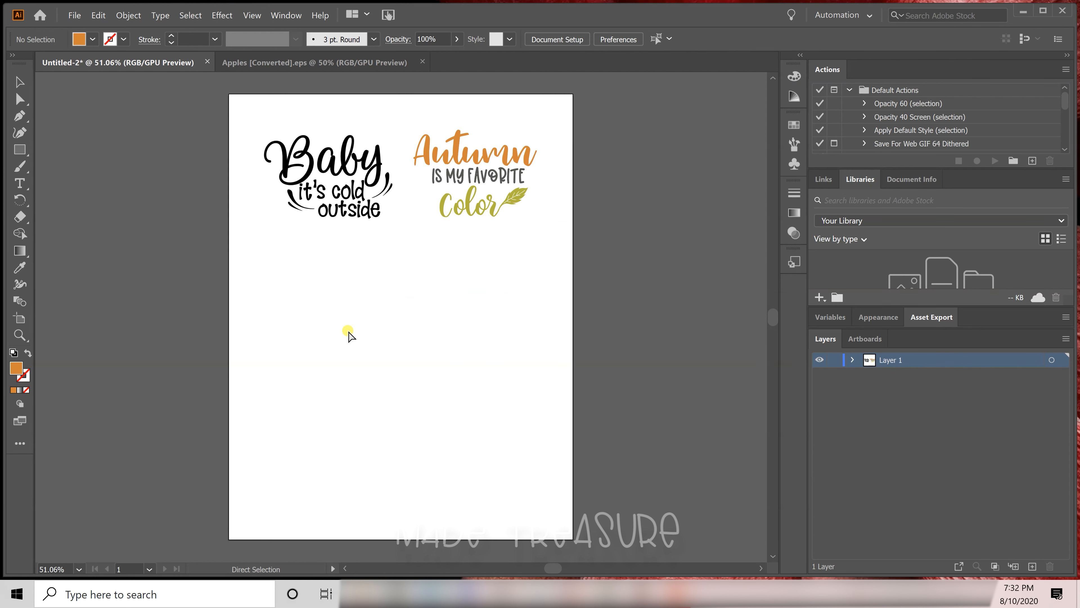
{"action": "key", "text": "ctrl+v"}
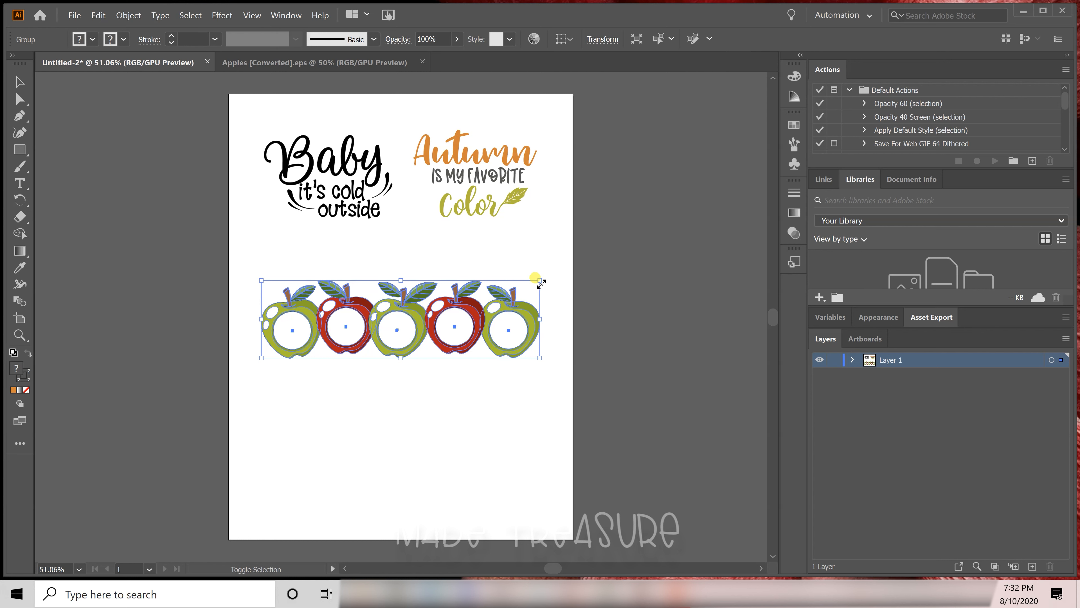
Step: Shrink the apple row proportionally and move it up beneath the Baby artwork
{"action": "left_click_drag", "start_coordinate": [540, 282], "coordinate": [462, 302]}
{"action": "left_click_drag", "start_coordinate": [373, 341], "coordinate": [365, 290]}
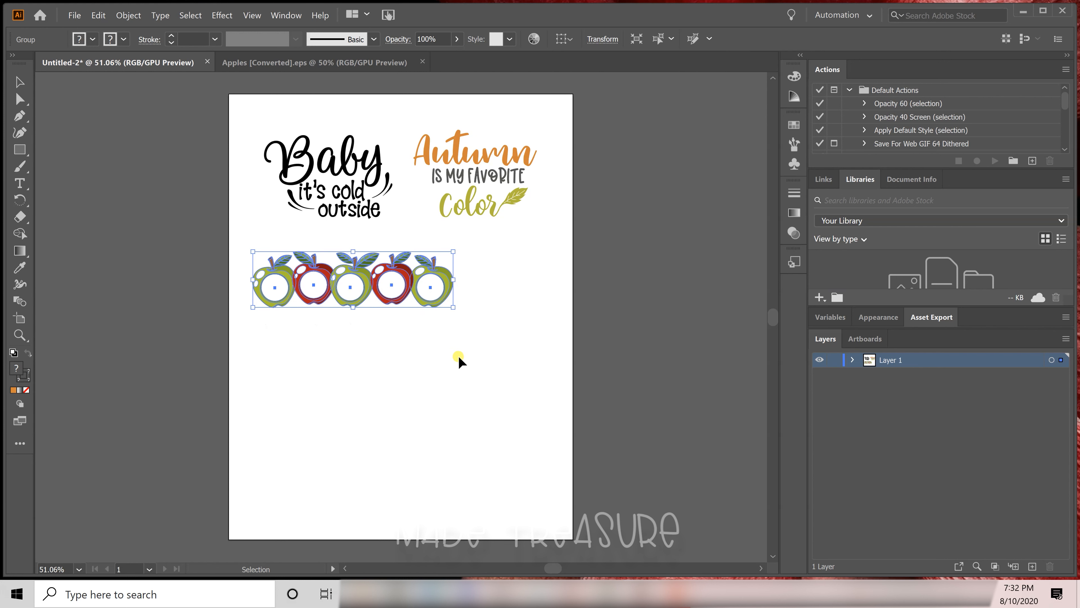
{"action": "left_click", "coordinate": [459, 358]}
Step: Open Bakery.eps and Ballet_1.eps together from the Extracted Graphics folder
{"action": "left_click", "coordinate": [67, 16]}
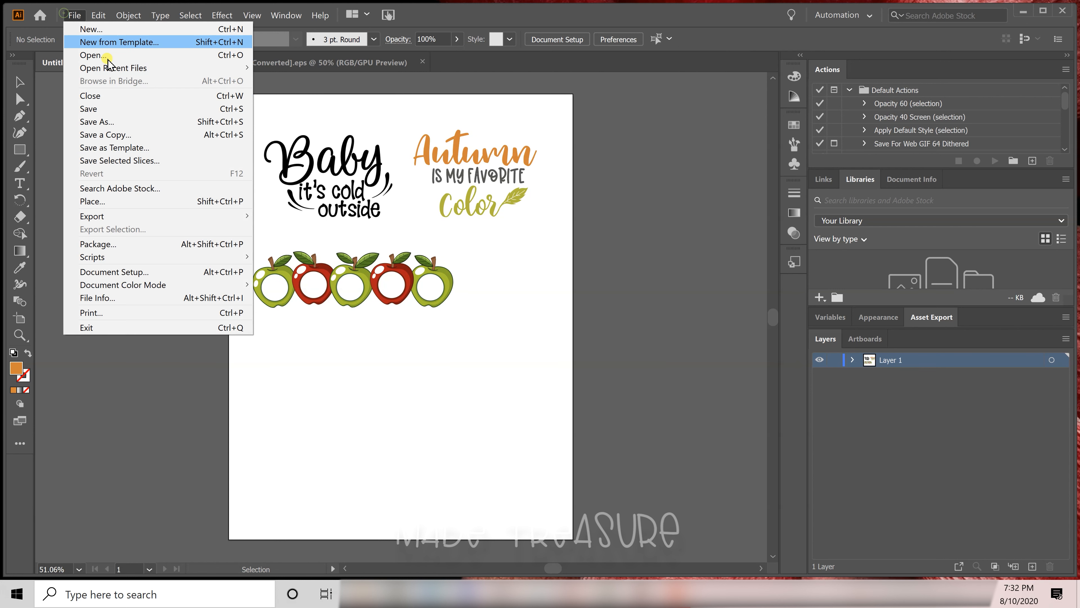
{"action": "left_click", "coordinate": [104, 59]}
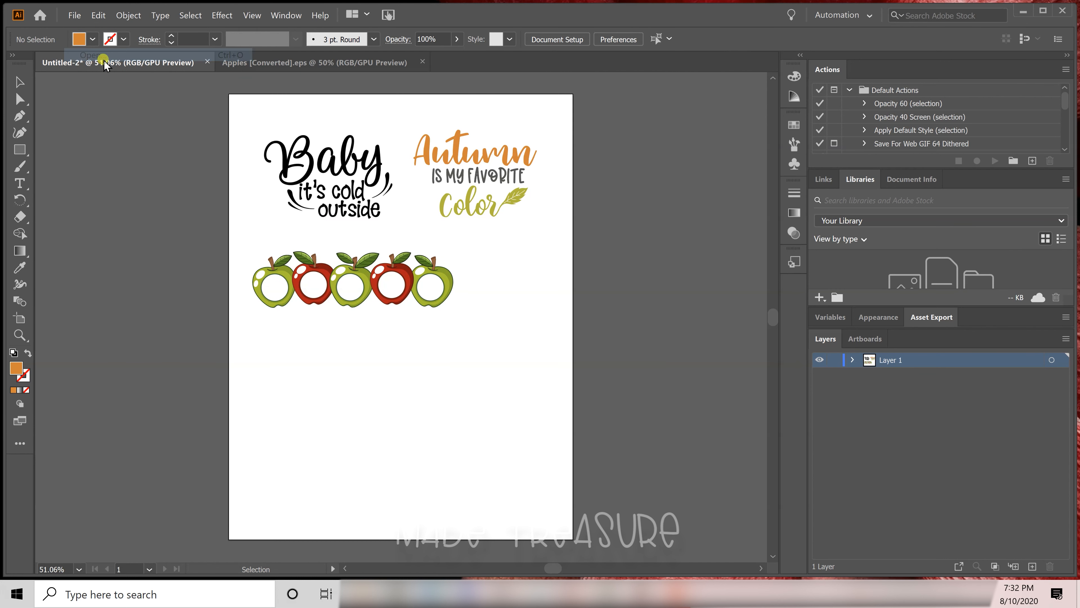
{"action": "scroll", "coordinate": [204, 328], "scroll_direction": "down", "scroll_amount": 5}
{"action": "scroll", "coordinate": [204, 324], "scroll_direction": "down", "scroll_amount": 20}
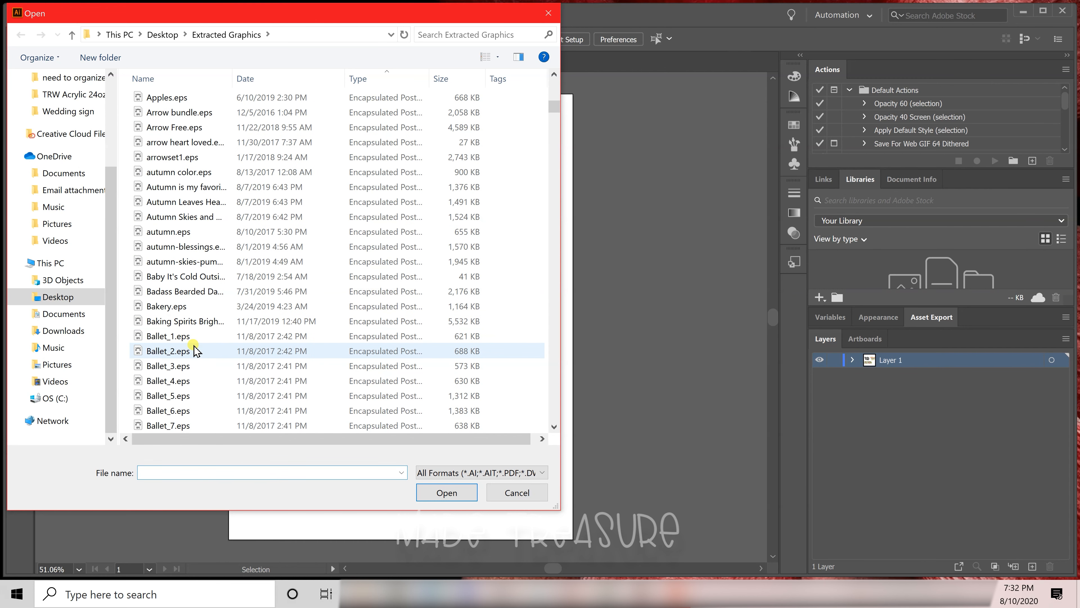
{"action": "left_click", "coordinate": [188, 338]}
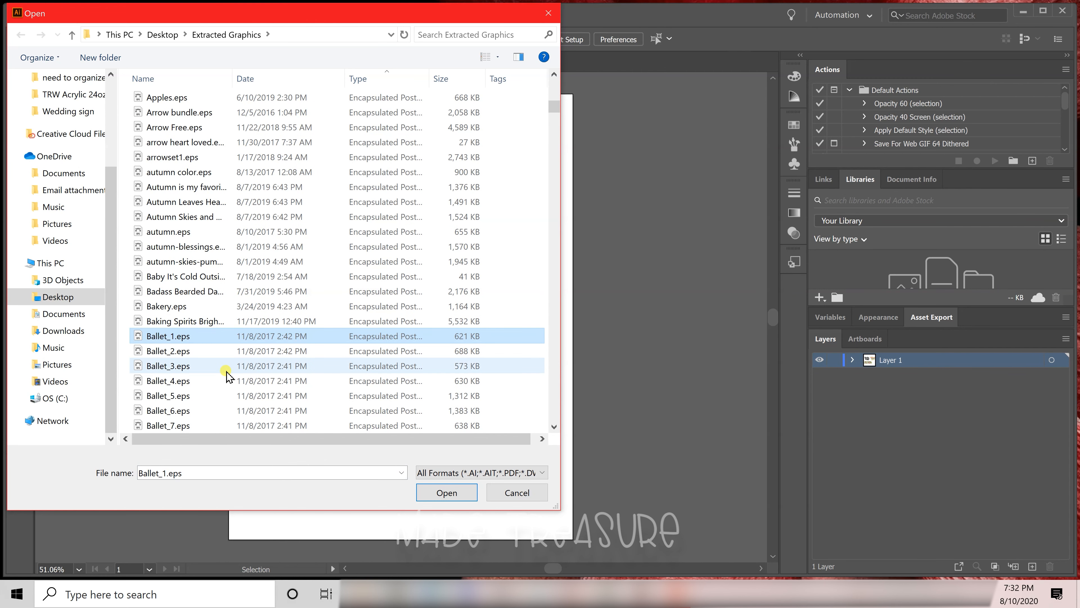
{"action": "left_click", "coordinate": [181, 307], "text": "ctrl"}
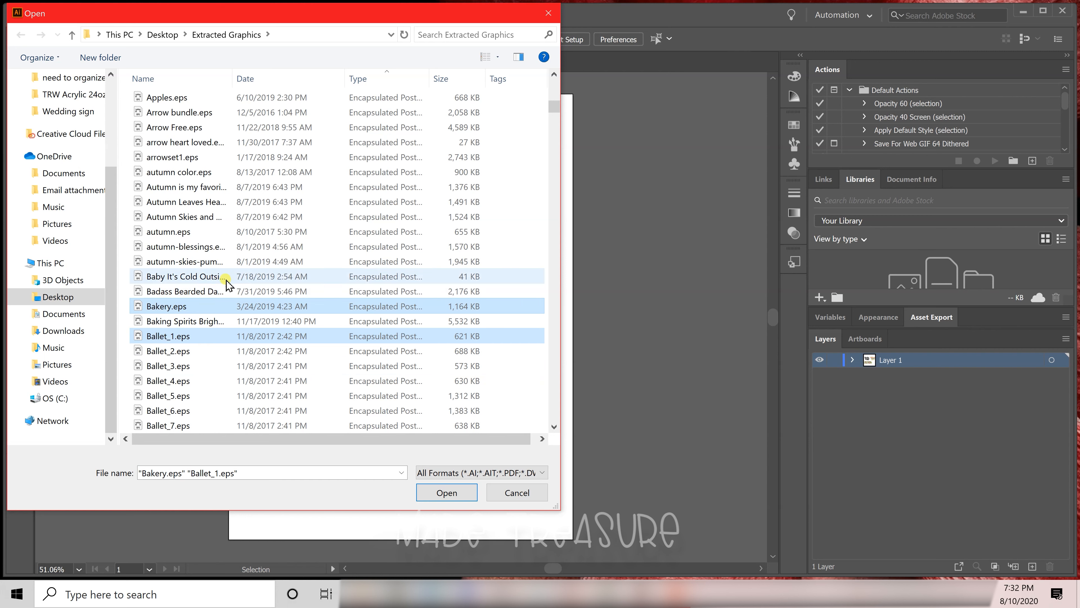
{"action": "scroll", "coordinate": [208, 396], "scroll_direction": "down", "scroll_amount": 2}
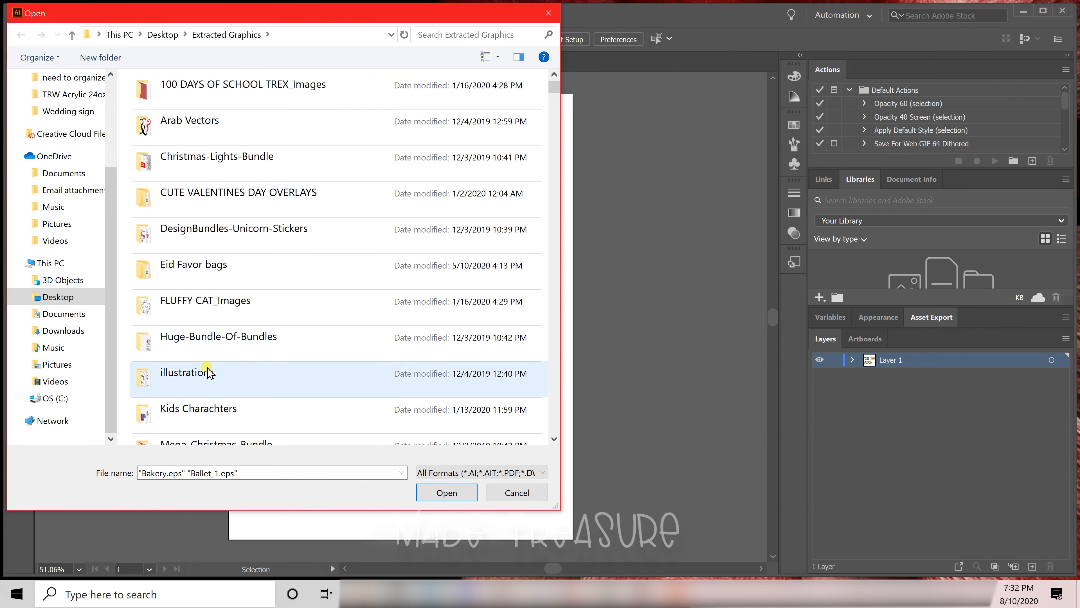
{"action": "scroll", "coordinate": [206, 358], "scroll_direction": "up", "scroll_amount": 1}
{"action": "scroll", "coordinate": [206, 361], "scroll_direction": "up", "scroll_amount": 1}
{"action": "left_click", "coordinate": [430, 493]}
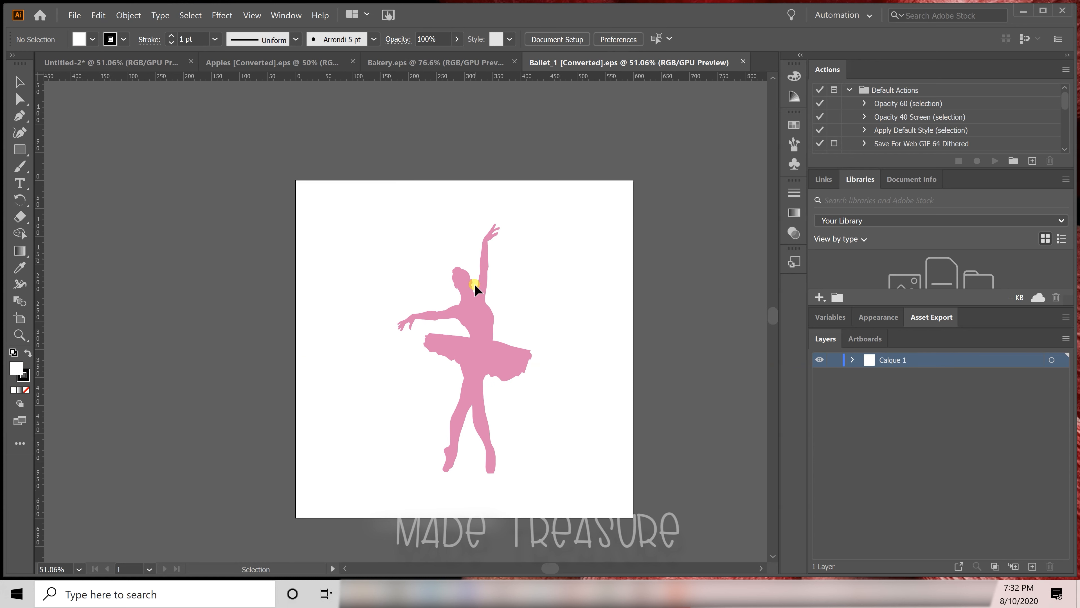
Step: Copy the pink ballerina silhouette from the Ballet_1 document and paste it into Untitled-2
{"action": "left_click", "coordinate": [475, 328]}
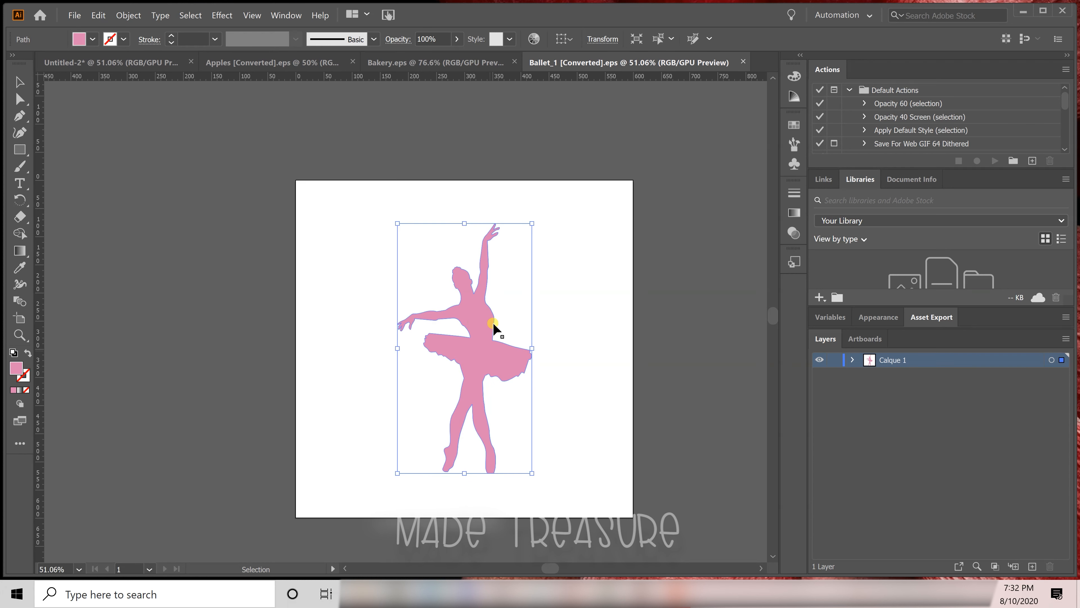
{"action": "left_click", "coordinate": [99, 15]}
{"action": "left_click", "coordinate": [113, 69]}
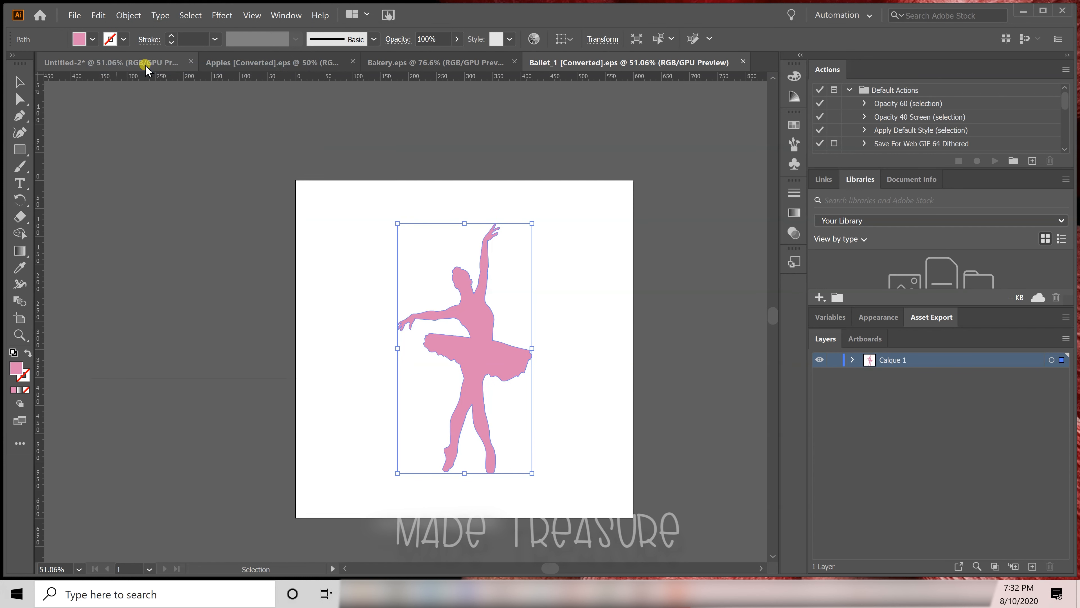
{"action": "left_click", "coordinate": [145, 63]}
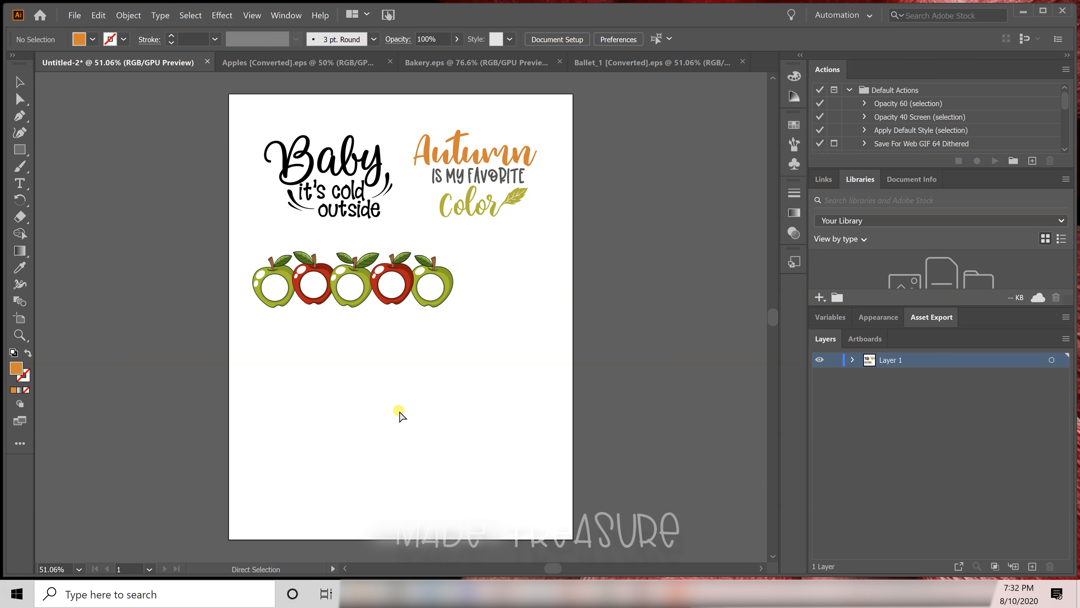
{"action": "key", "text": "ctrl+v"}
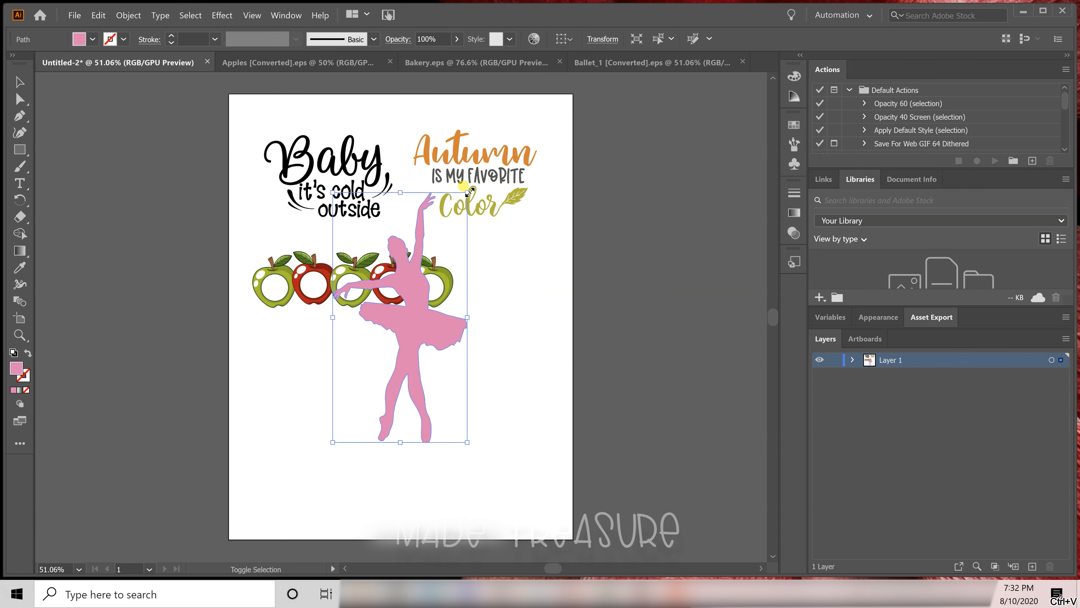
Step: Scale the ballerina down to about half size and place it to the right of the apple row
{"action": "left_click_drag", "start_coordinate": [469, 192], "coordinate": [400, 317]}
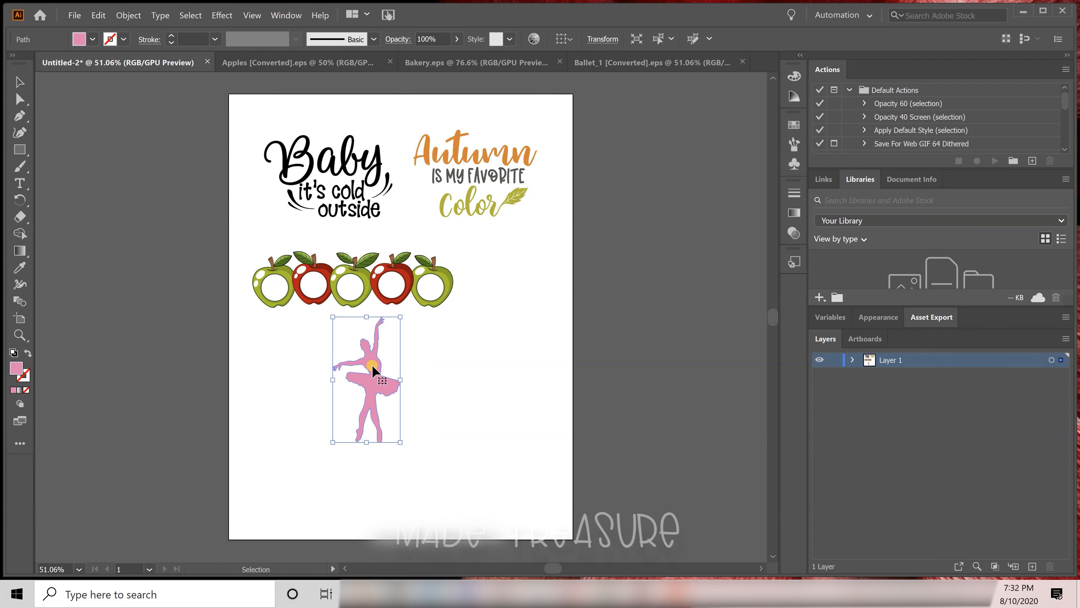
{"action": "left_click_drag", "start_coordinate": [372, 365], "coordinate": [502, 282]}
{"action": "left_click", "coordinate": [443, 377]}
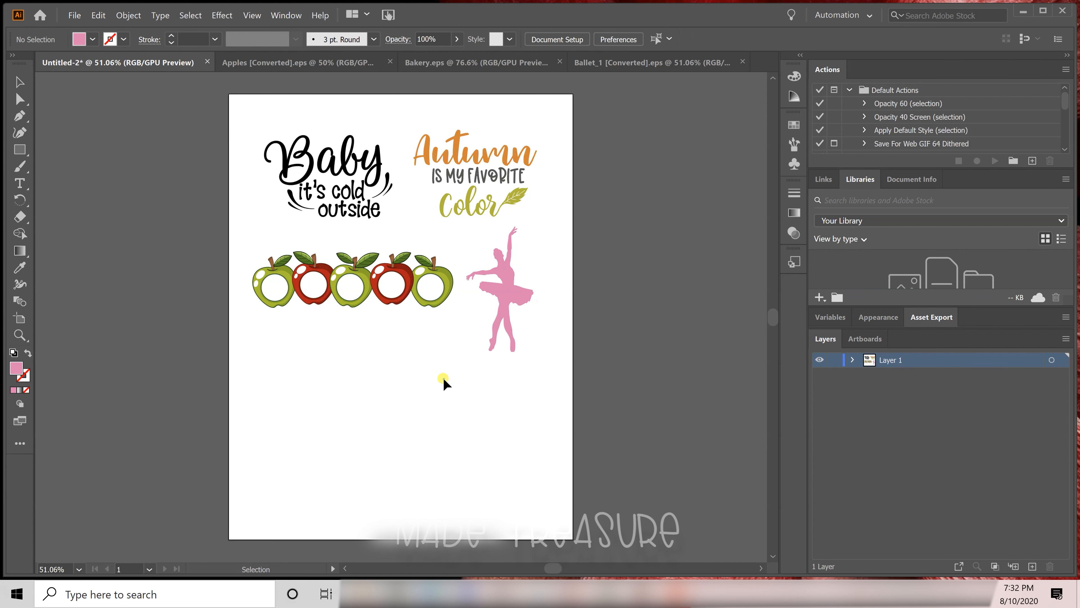
Step: Close the Ballet_1 document and bring up Bakery.eps, dismissing its missing fonts notice
{"action": "left_click", "coordinate": [595, 62]}
{"action": "left_click", "coordinate": [743, 61]}
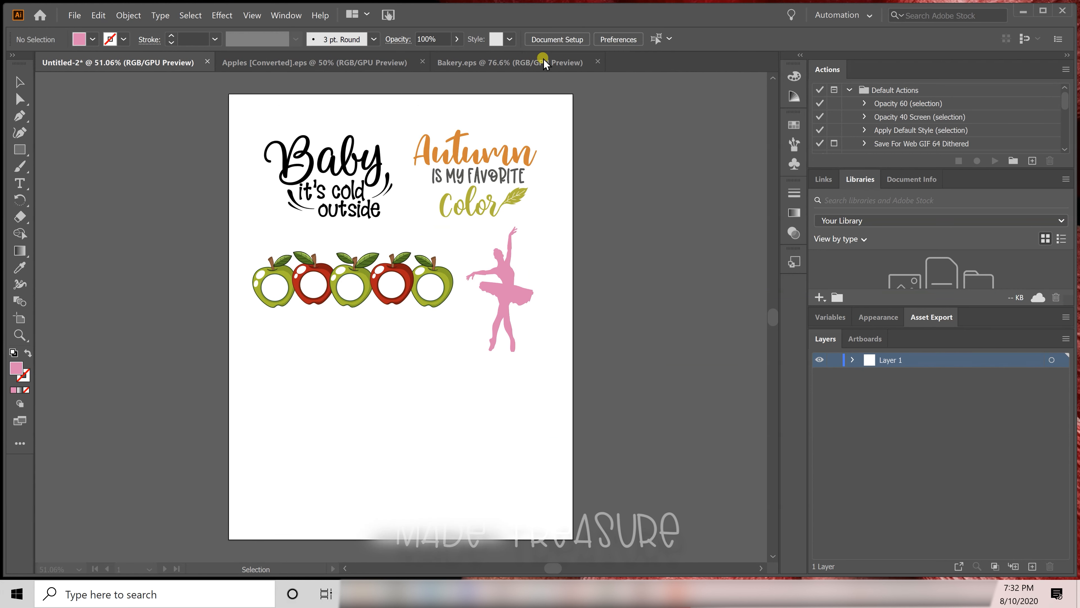
{"action": "left_click", "coordinate": [545, 63]}
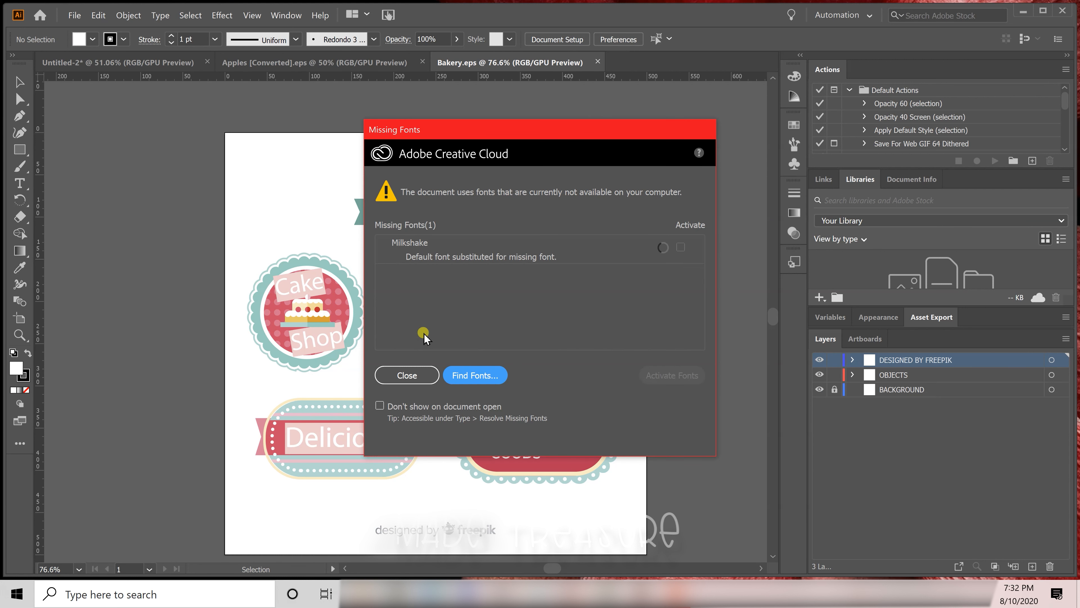
{"action": "left_click", "coordinate": [409, 374]}
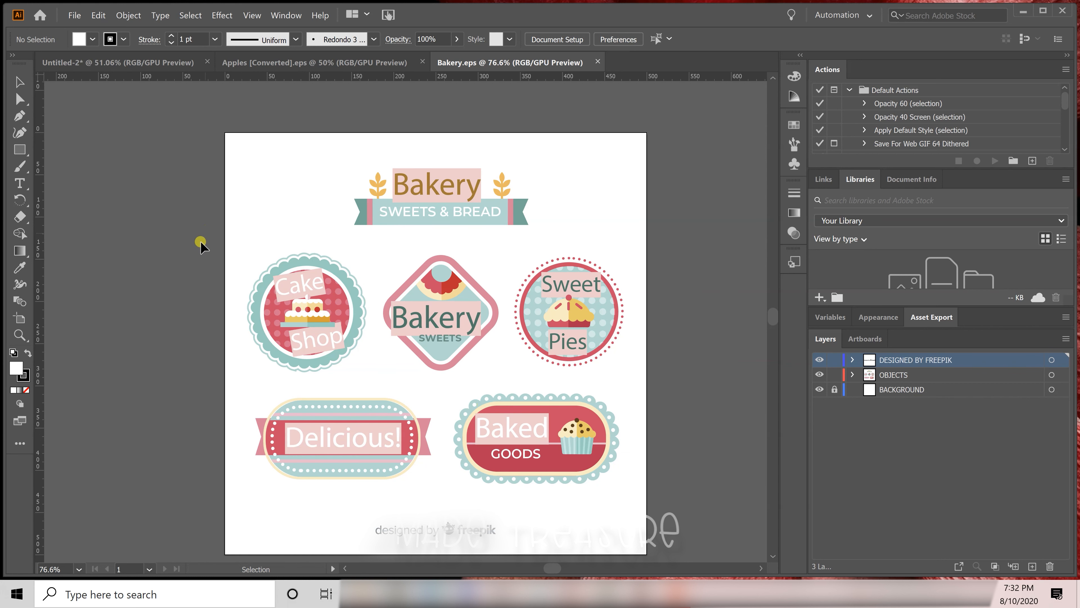
Step: Try to copy the middle row of bakery badges into Untitled-2, and delete the duplicate ballerina pasted there
{"action": "left_click_drag", "start_coordinate": [235, 246], "coordinate": [676, 386]}
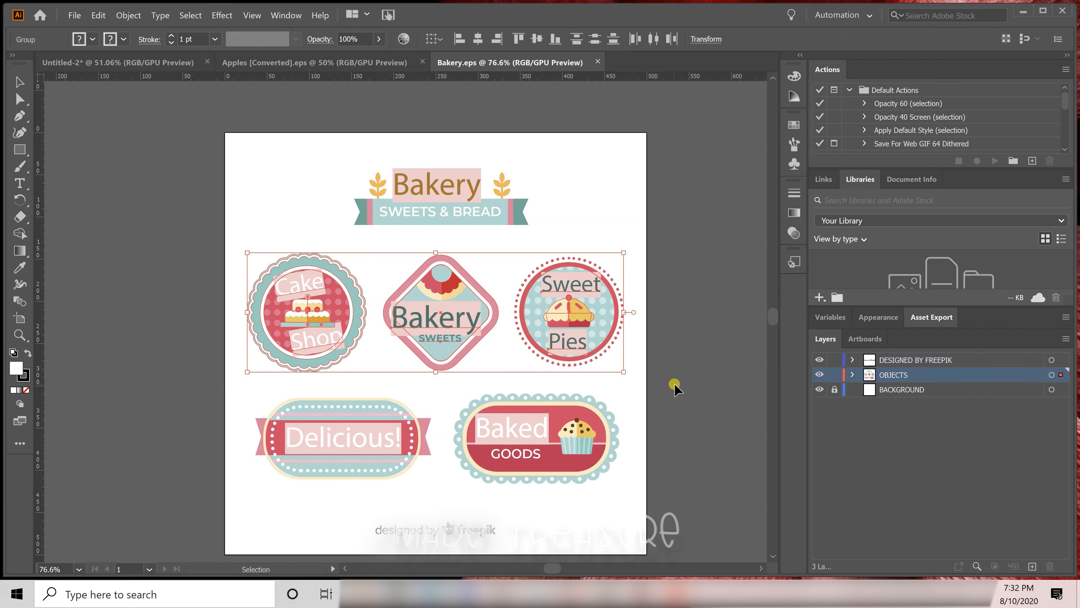
{"action": "left_click", "coordinate": [174, 263]}
{"action": "key", "text": "ctrl+c"}
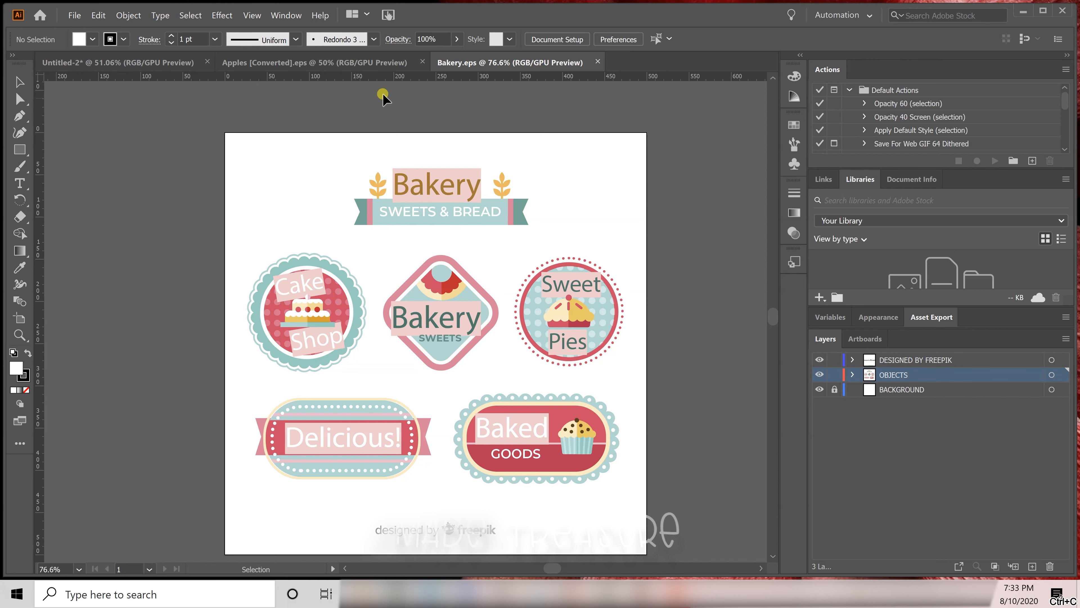
{"action": "left_click", "coordinate": [392, 64]}
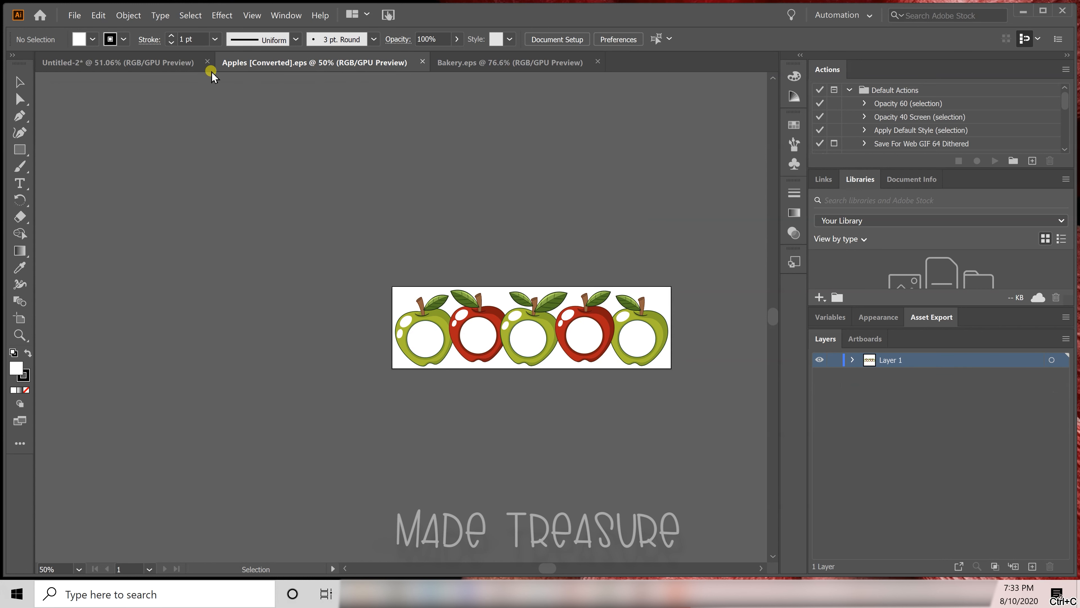
{"action": "left_click", "coordinate": [173, 68]}
{"action": "key", "text": "ctrl+v"}
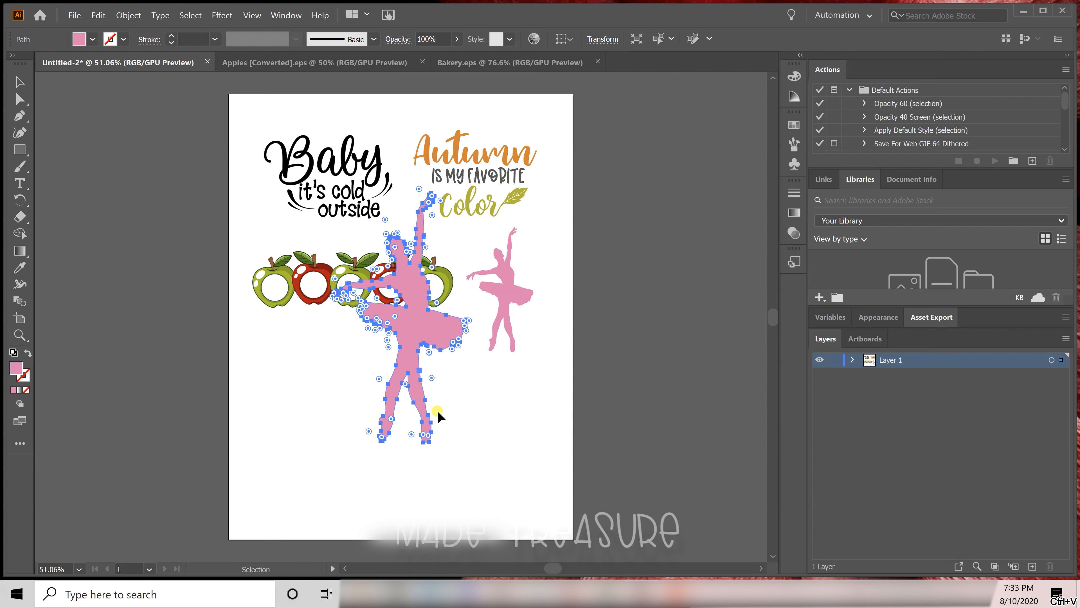
{"action": "key", "text": "Delete"}
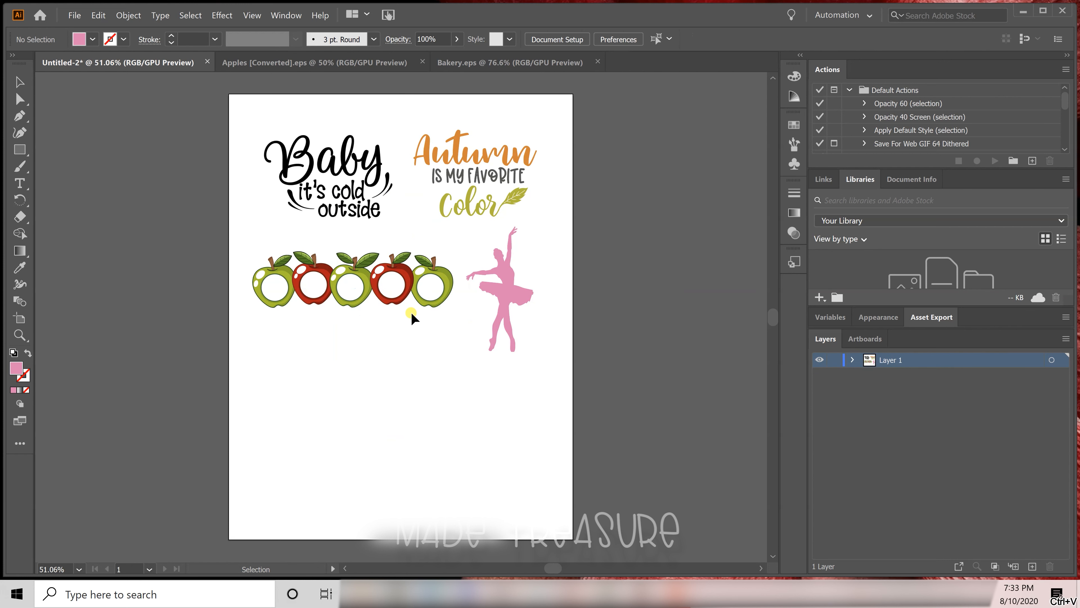
Step: Copy the middle row of three badges from Bakery.eps and paste it into Untitled-2
{"action": "left_click", "coordinate": [514, 65]}
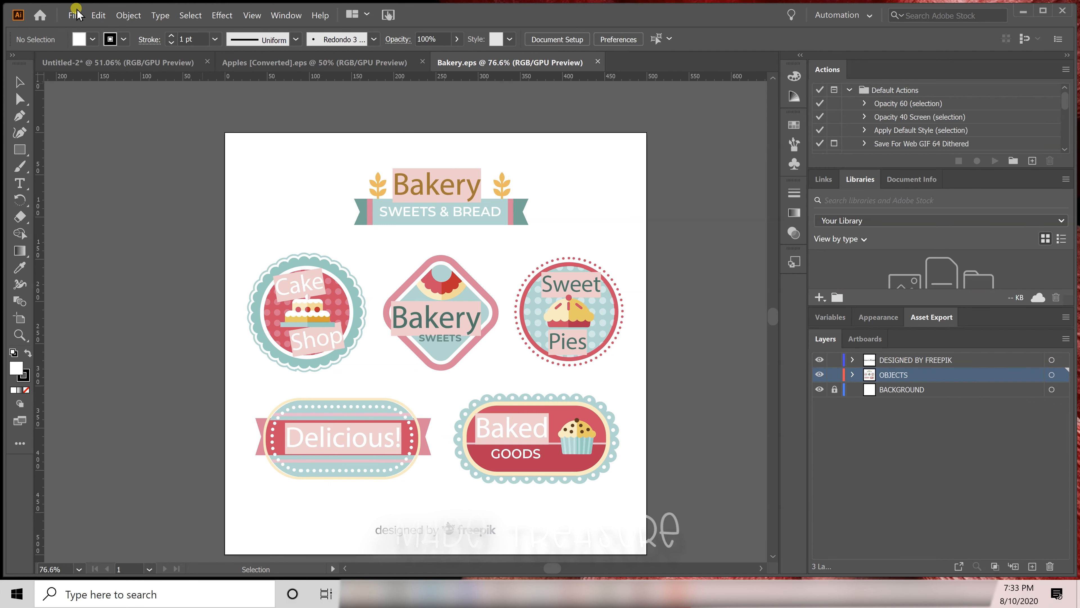
{"action": "left_click", "coordinate": [101, 13]}
{"action": "left_click", "coordinate": [677, 247]}
{"action": "left_click_drag", "start_coordinate": [168, 232], "coordinate": [680, 393]}
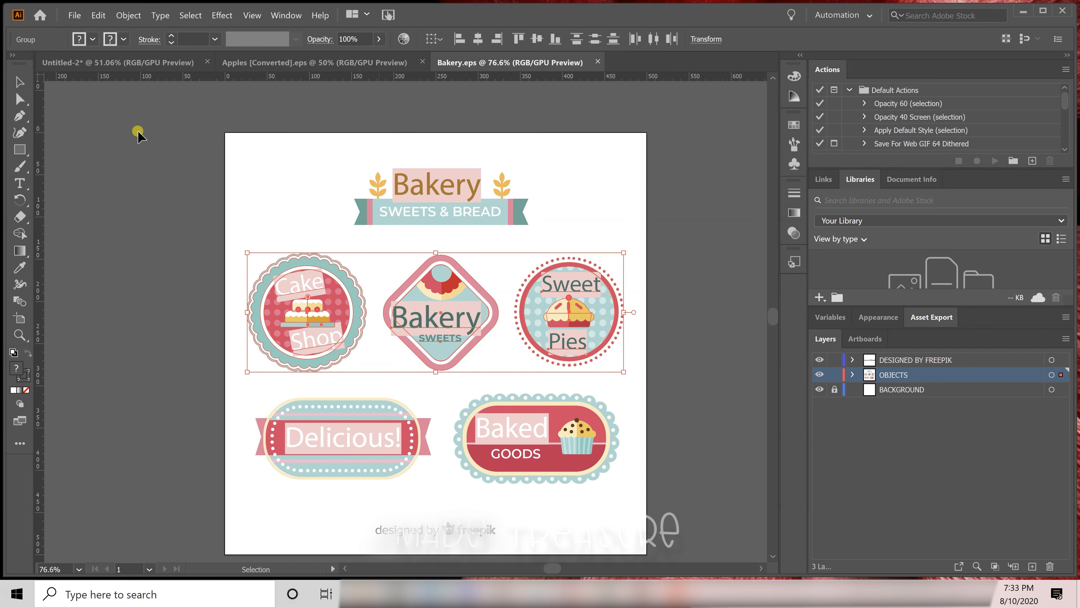
{"action": "left_click", "coordinate": [98, 16]}
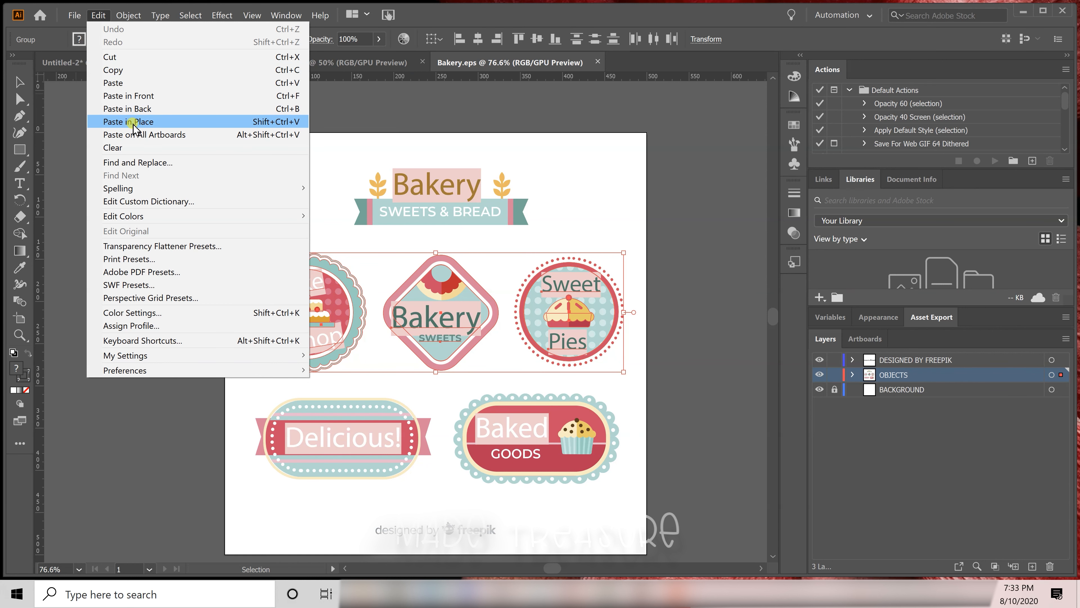
{"action": "left_click", "coordinate": [128, 71]}
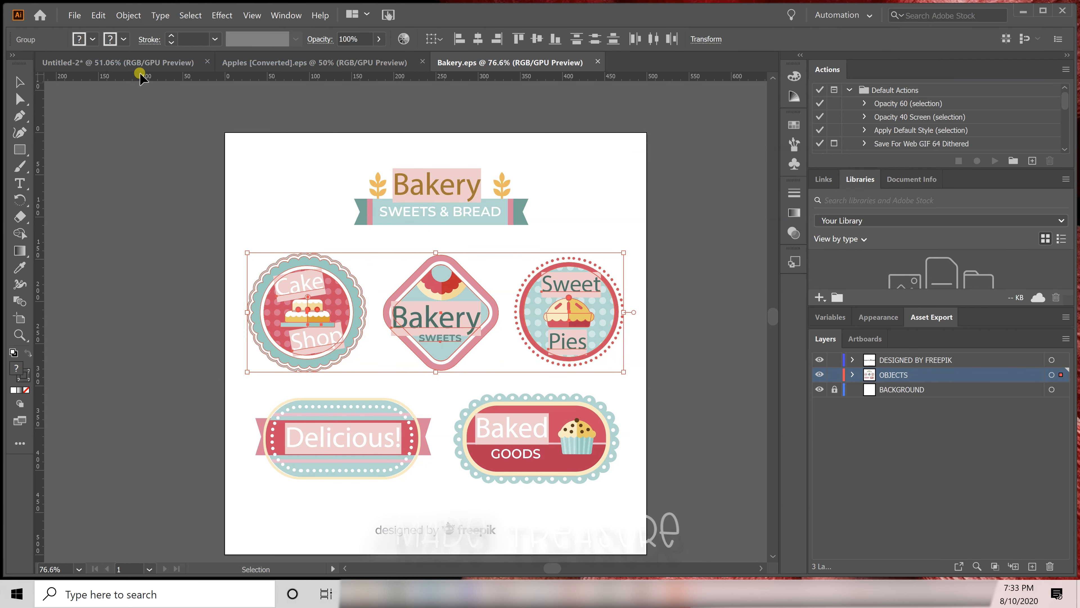
{"action": "left_click", "coordinate": [144, 66]}
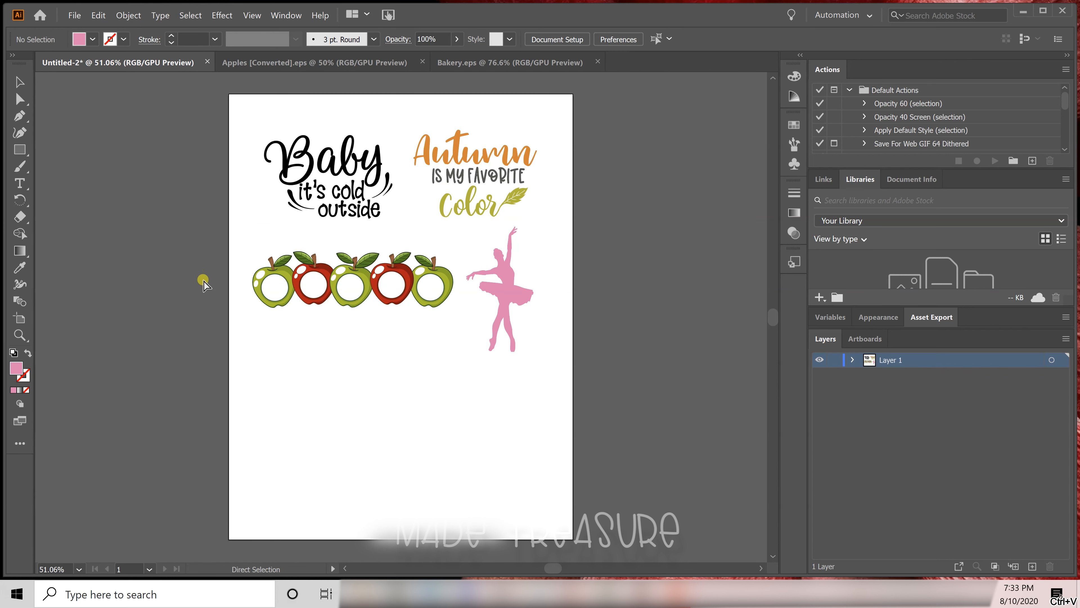
{"action": "key", "text": "ctrl+v"}
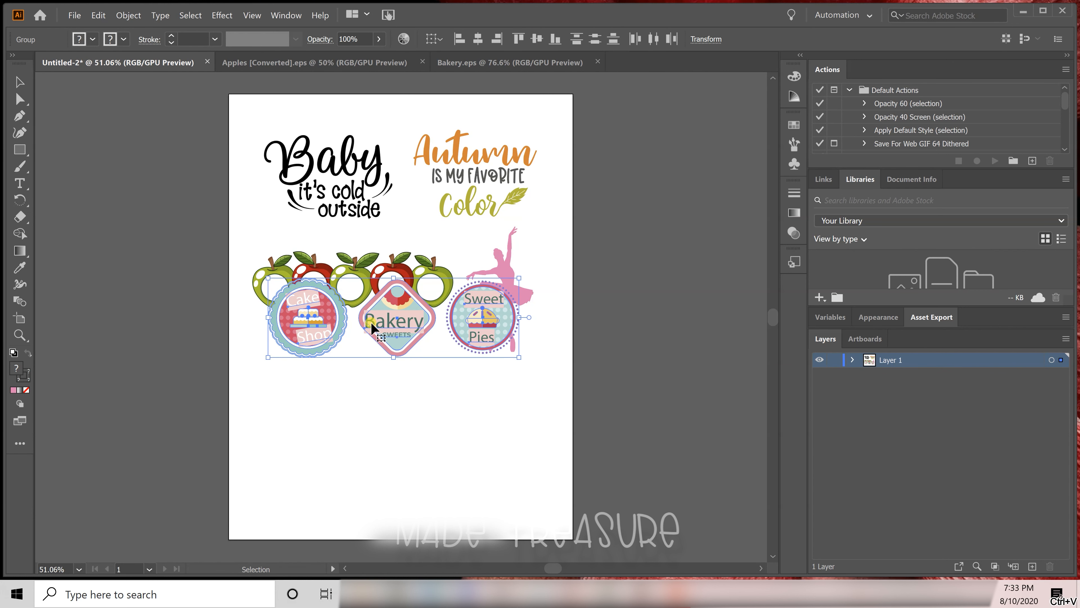
Step: Enlarge the Cake Shop badge to about 2.45 in and the Bakery Sweets badge to about 2.6 in, placing them side by side below the apples
{"action": "left_click", "coordinate": [340, 368]}
{"action": "left_click", "coordinate": [336, 335]}
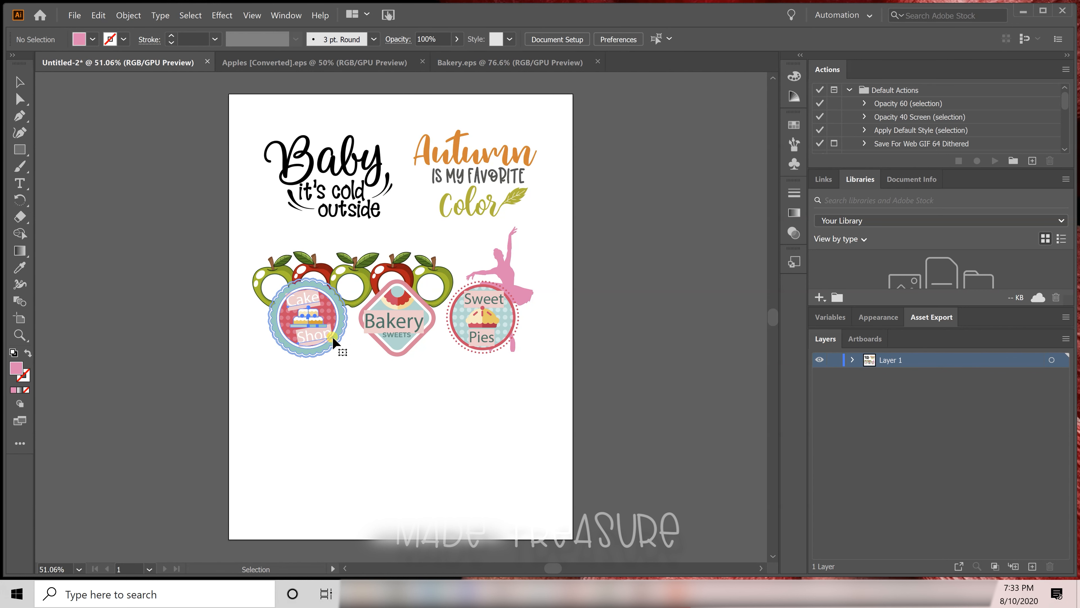
{"action": "left_click_drag", "start_coordinate": [336, 335], "coordinate": [326, 413]}
{"action": "left_click", "coordinate": [421, 345]}
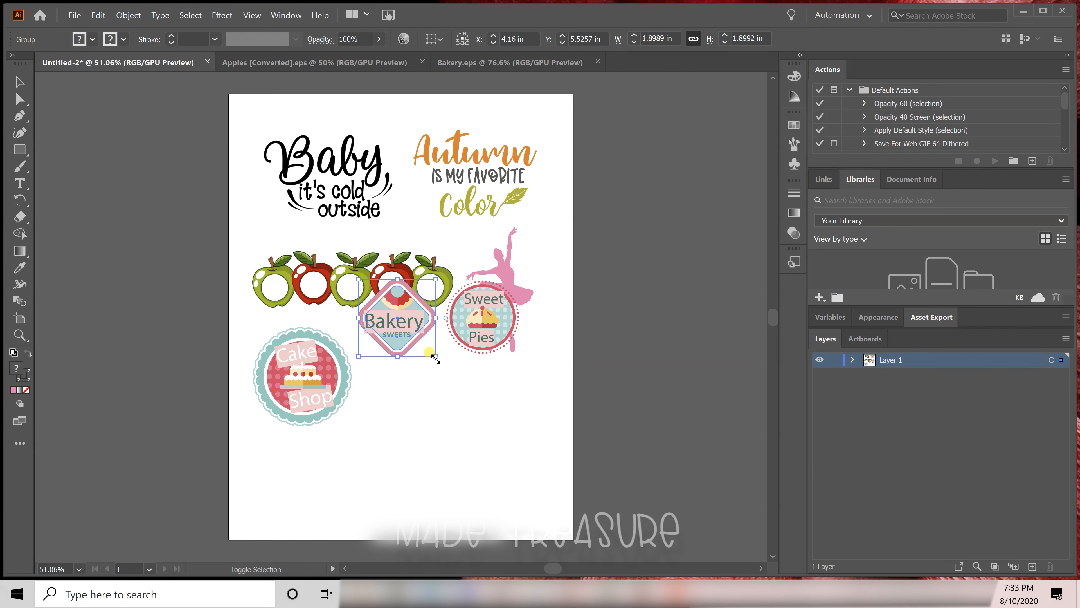
{"action": "left_click_drag", "start_coordinate": [435, 359], "coordinate": [453, 427]}
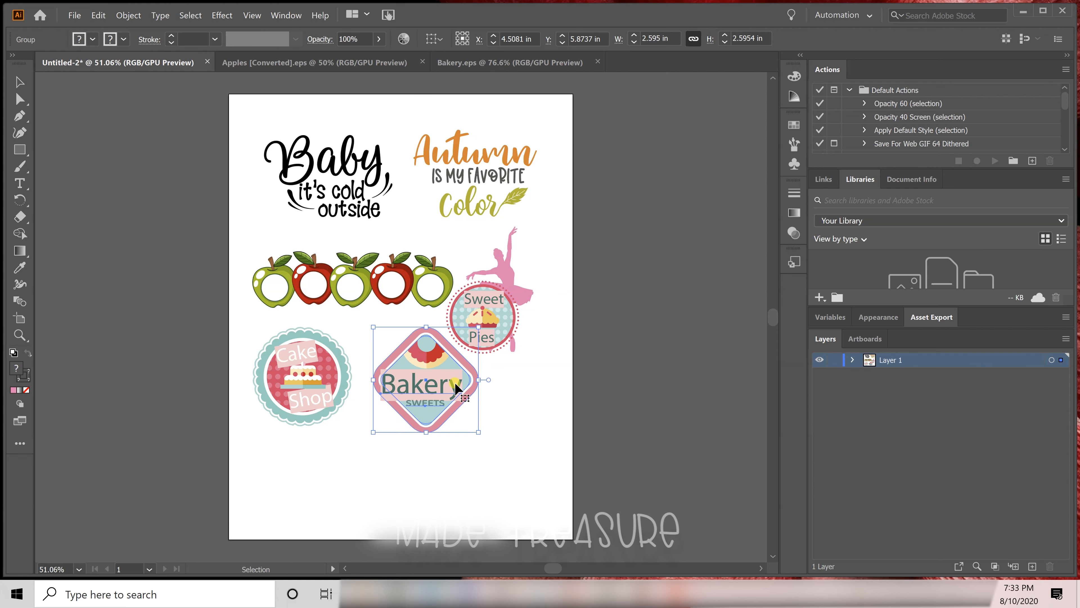
Step: Enlarge the Sweet Pies badge to about 2.53 in and place it in the page's lower right area
{"action": "left_click", "coordinate": [498, 343]}
{"action": "left_click_drag", "start_coordinate": [516, 352], "coordinate": [522, 489]}
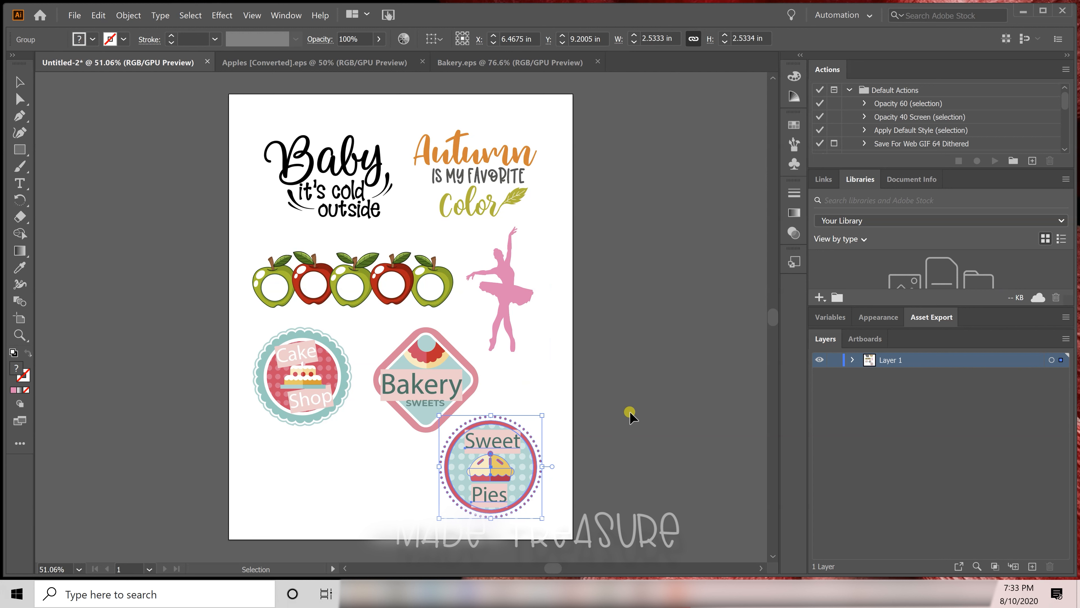
{"action": "left_click", "coordinate": [630, 404]}
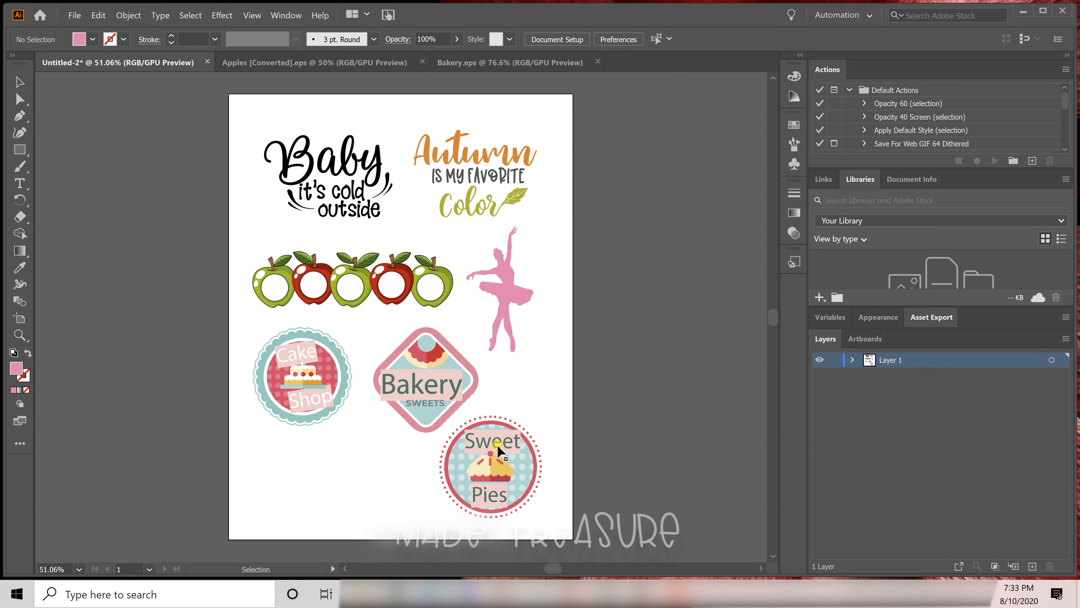
Step: Delete the Sweet Pies badge and move the Bakery Sweets and Cake Shop badges lower and further right on the page
{"action": "left_click", "coordinate": [520, 452]}
{"action": "key", "text": "Delete"}
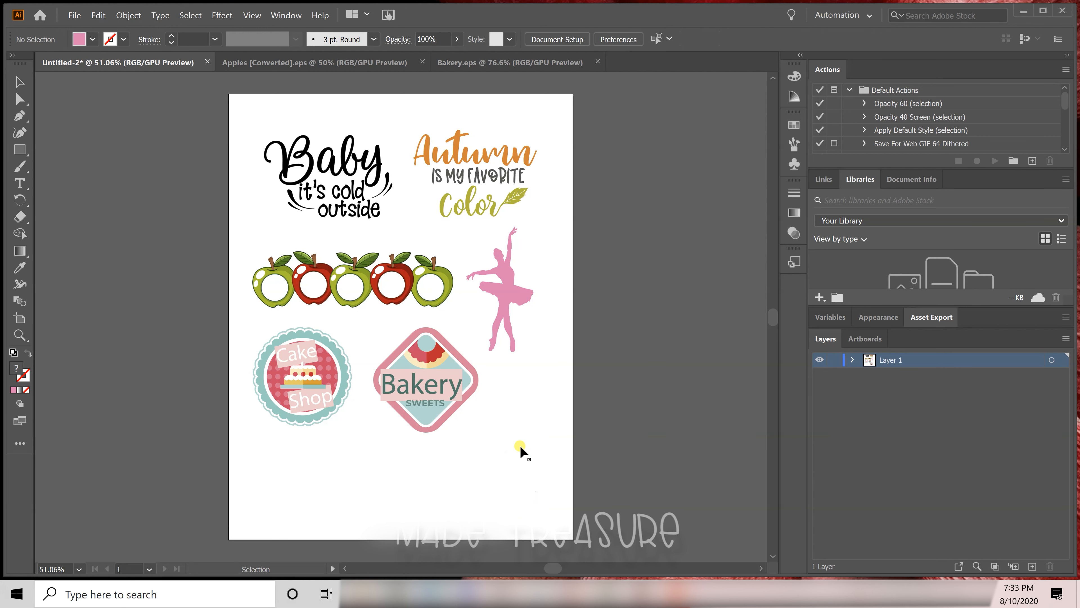
{"action": "left_click", "coordinate": [454, 388]}
{"action": "left_click_drag", "start_coordinate": [473, 386], "coordinate": [512, 436]}
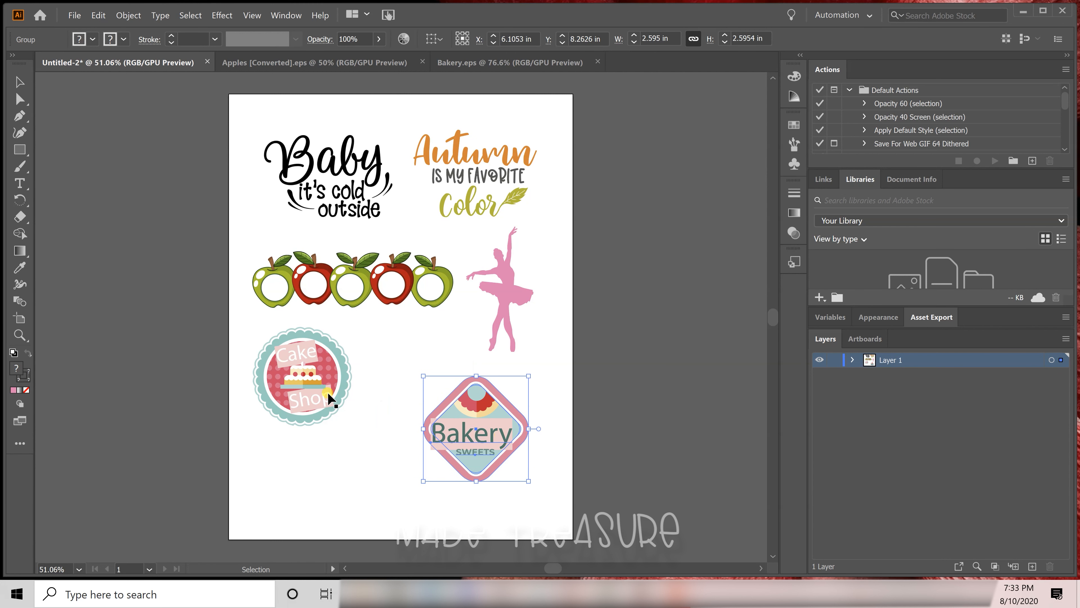
{"action": "left_click", "coordinate": [325, 392]}
{"action": "left_click_drag", "start_coordinate": [327, 390], "coordinate": [355, 428]}
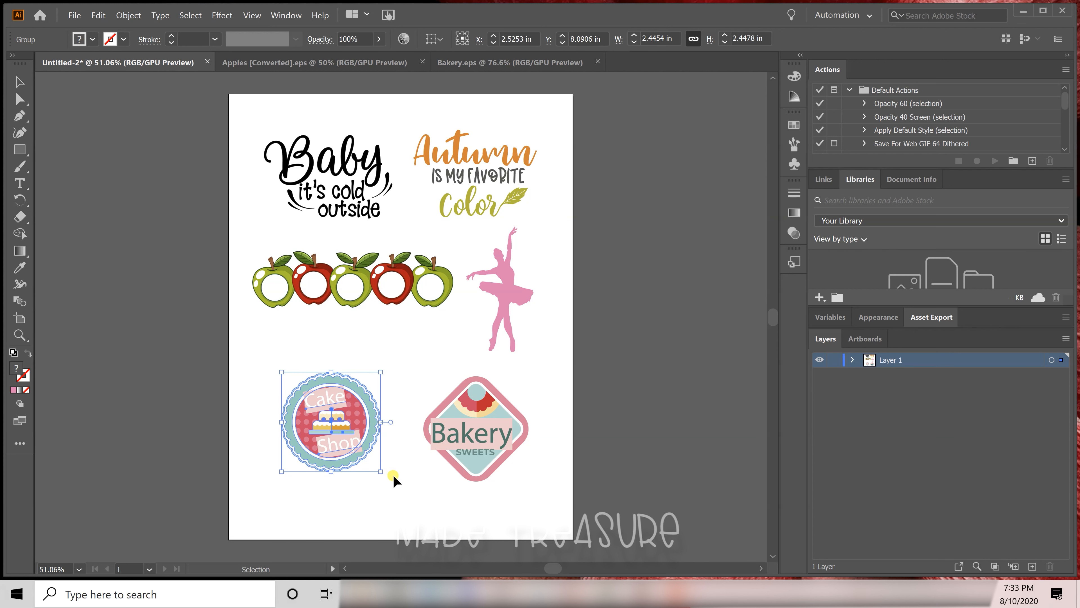
Step: Align the Cake Shop and Bakery Sweets badges by their vertical centers
{"action": "left_click", "coordinate": [482, 429], "text": "shift"}
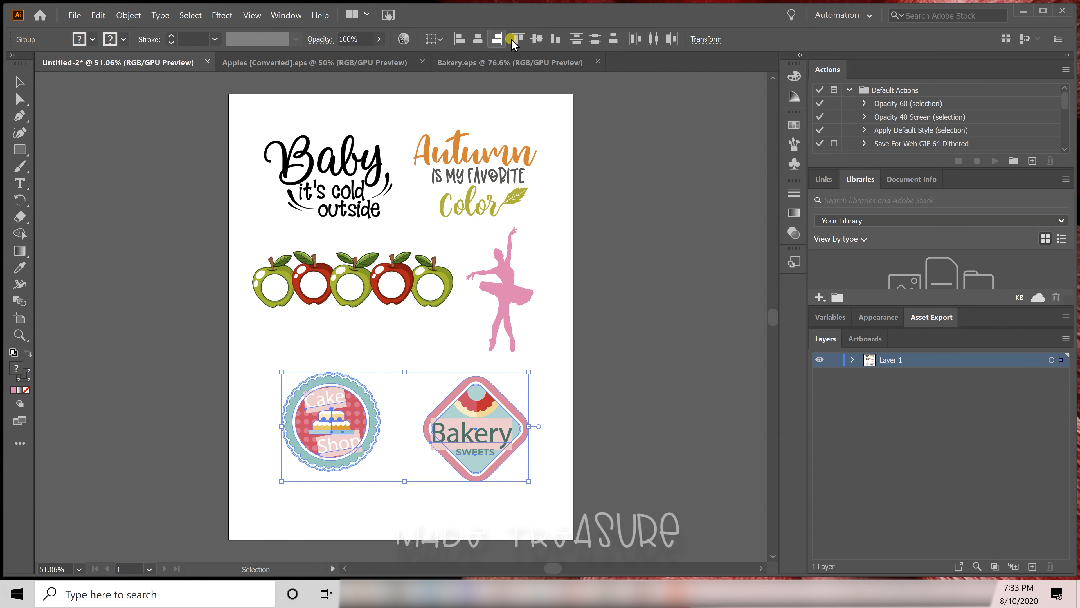
{"action": "left_click", "coordinate": [553, 42]}
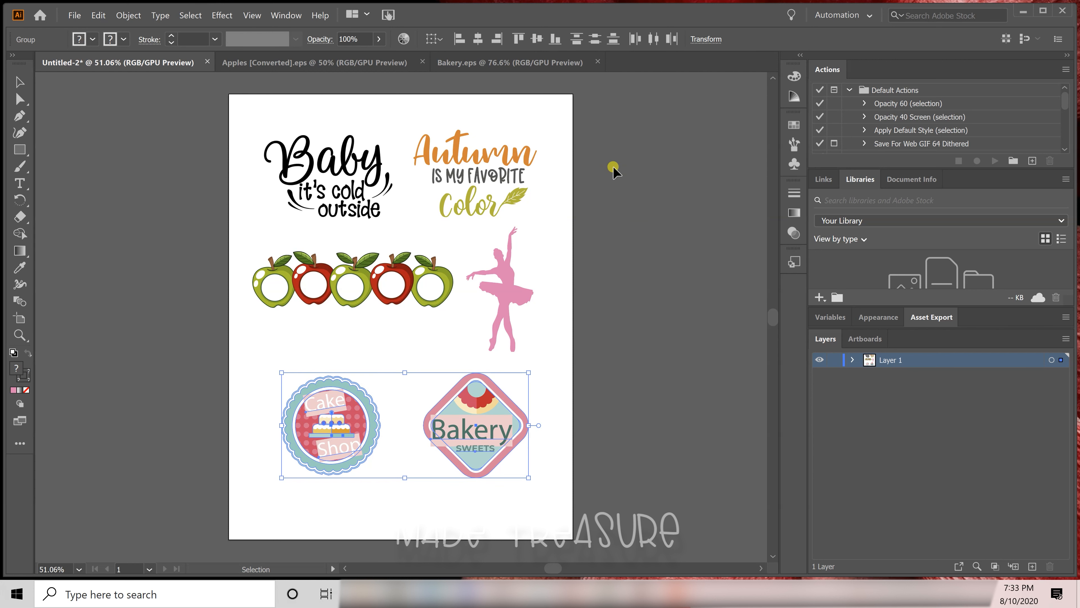
{"action": "left_click", "coordinate": [626, 233]}
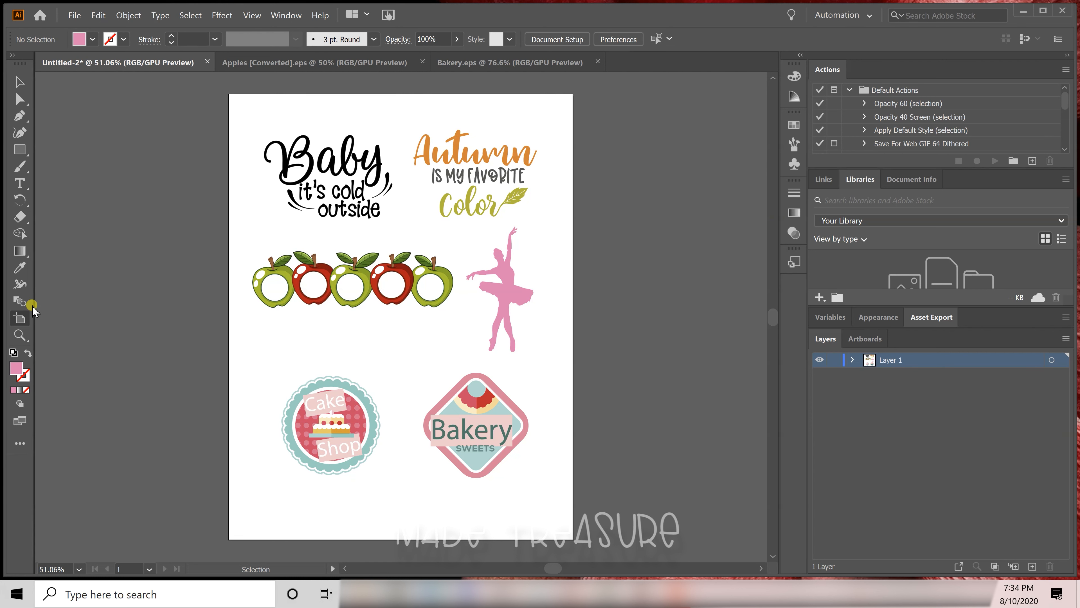
Step: Add the text "Design 1" just below the "Baby, it's cold outside" design
{"action": "left_click", "coordinate": [19, 183]}
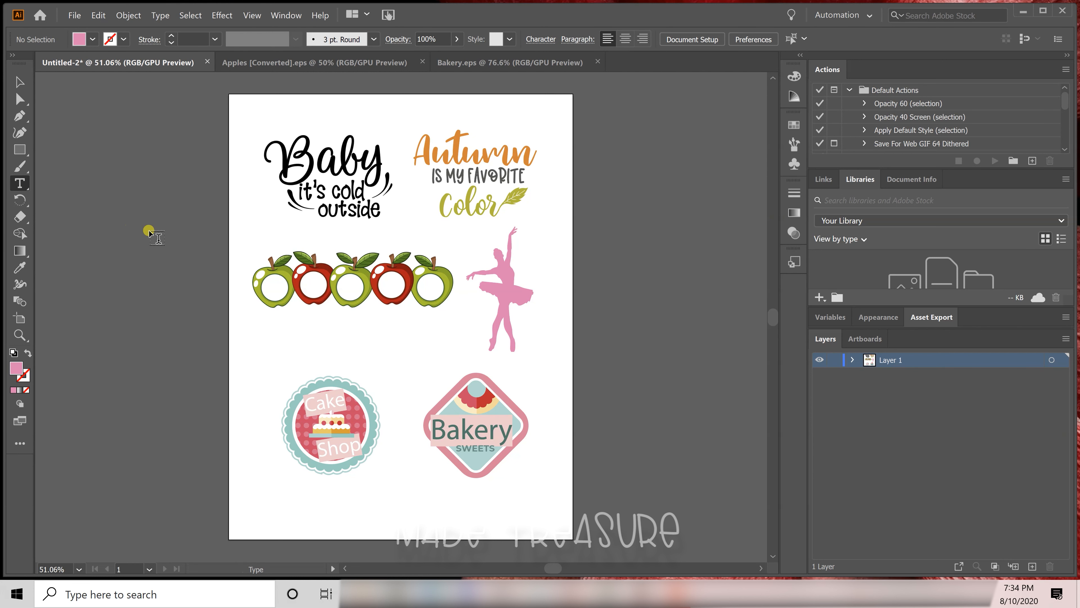
{"action": "left_click", "coordinate": [260, 232]}
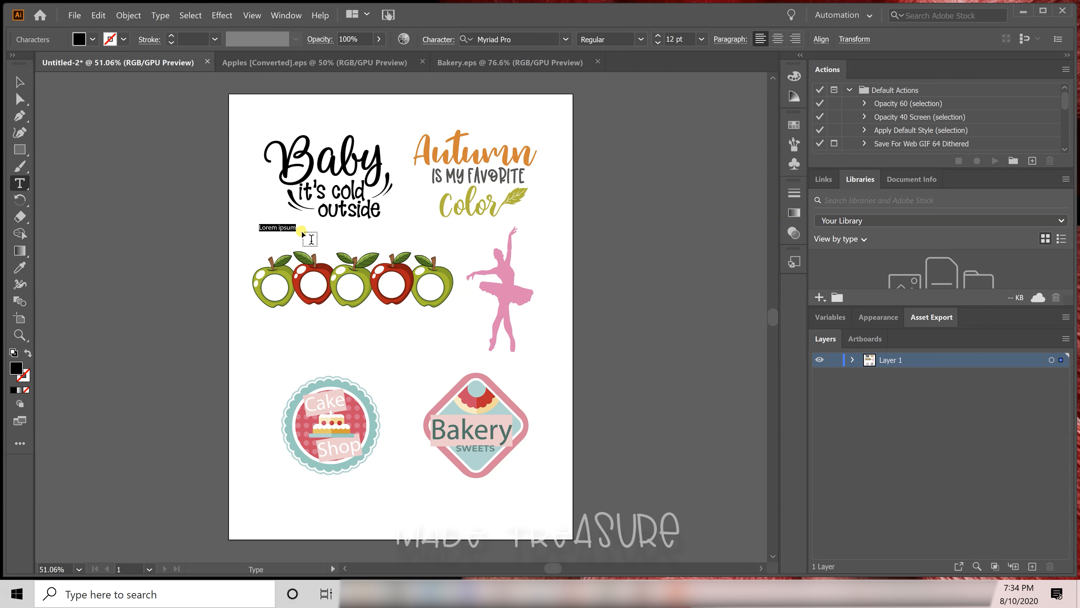
{"action": "type", "text": "Design 1"}
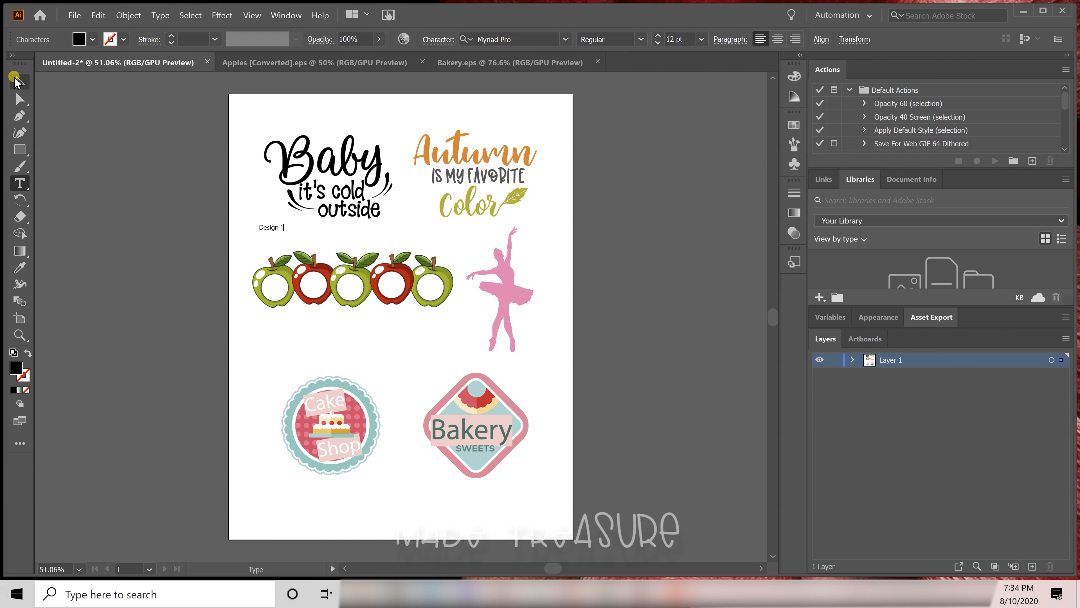
{"action": "left_click", "coordinate": [20, 81]}
Step: Set the Design 1 text to 36 pt in the Kavoon font
{"action": "left_click", "coordinate": [698, 41]}
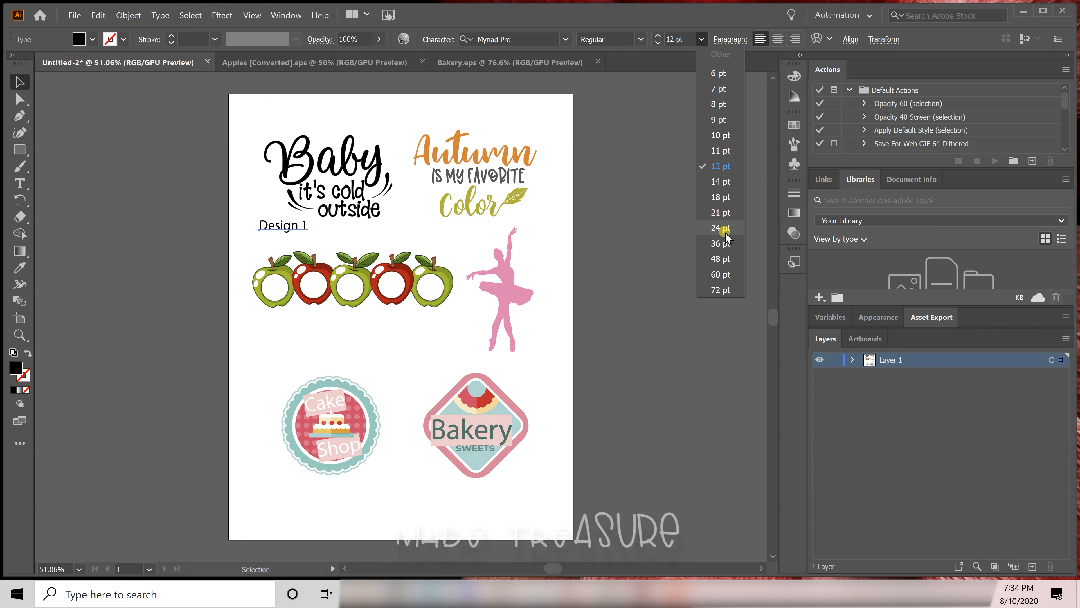
{"action": "left_click", "coordinate": [720, 243]}
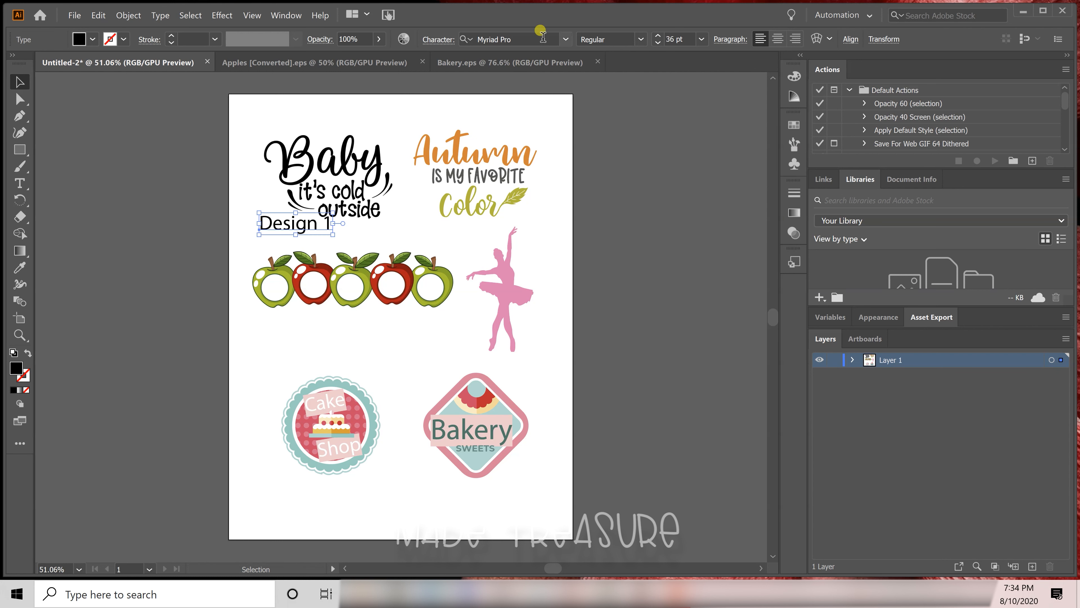
{"action": "left_click", "coordinate": [566, 39]}
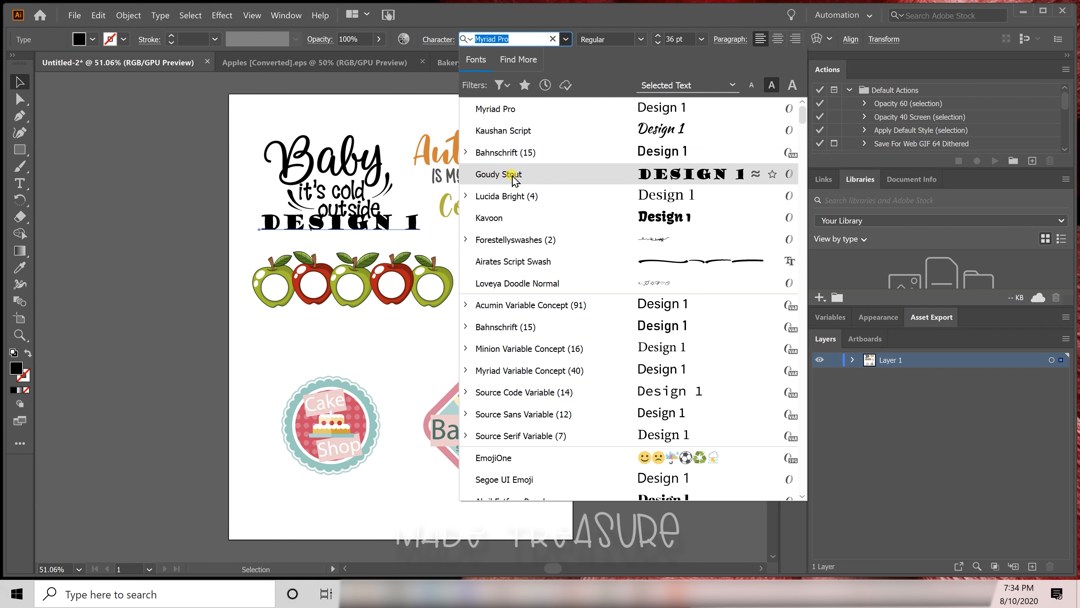
{"action": "left_click", "coordinate": [515, 212]}
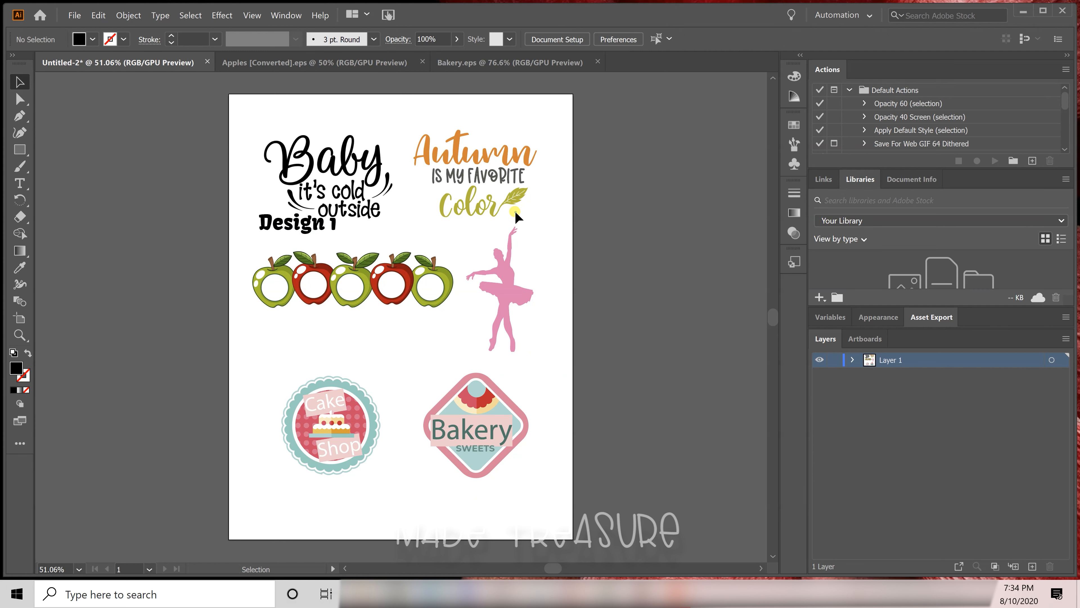
Step: Try to recolor the Design 1 text by setting the fill to dark blue, hex 071087
{"action": "double_click", "coordinate": [16, 372]}
{"action": "left_click_drag", "start_coordinate": [561, 271], "coordinate": [642, 287]}
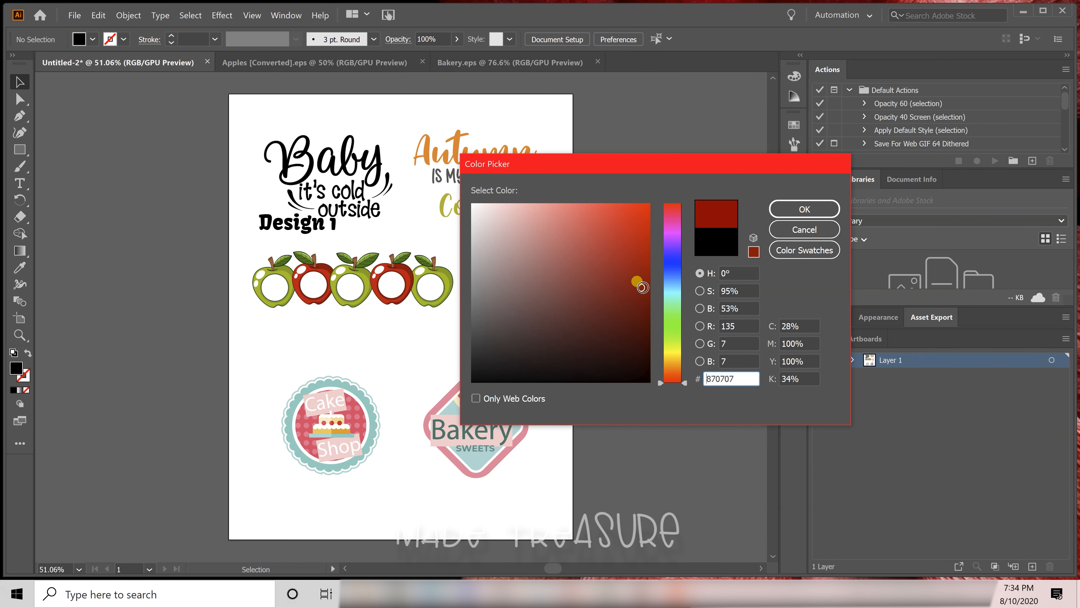
{"action": "left_click", "coordinate": [674, 266]}
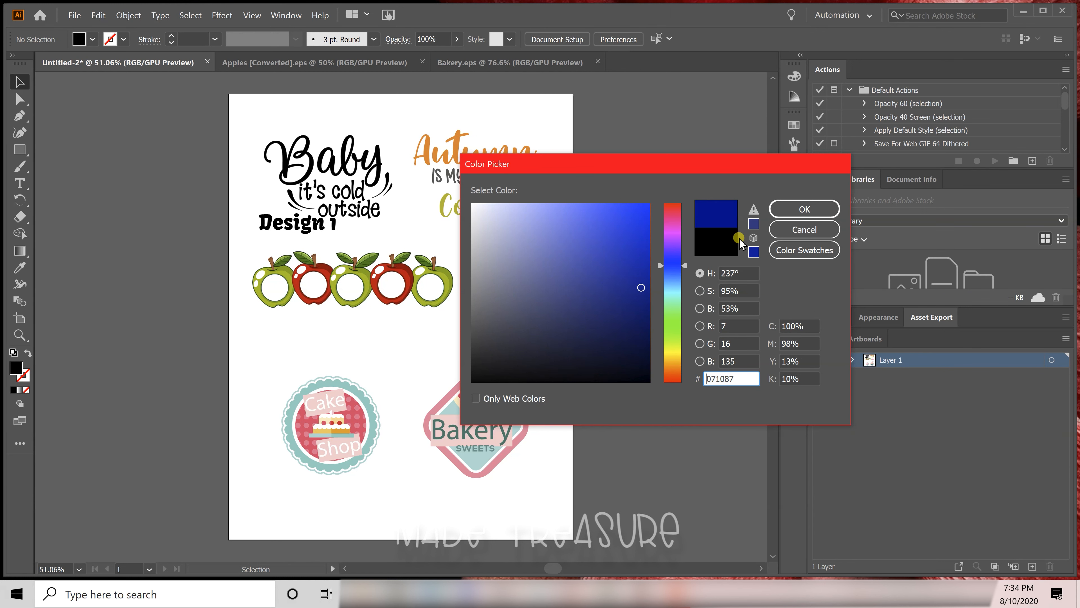
{"action": "left_click", "coordinate": [804, 210]}
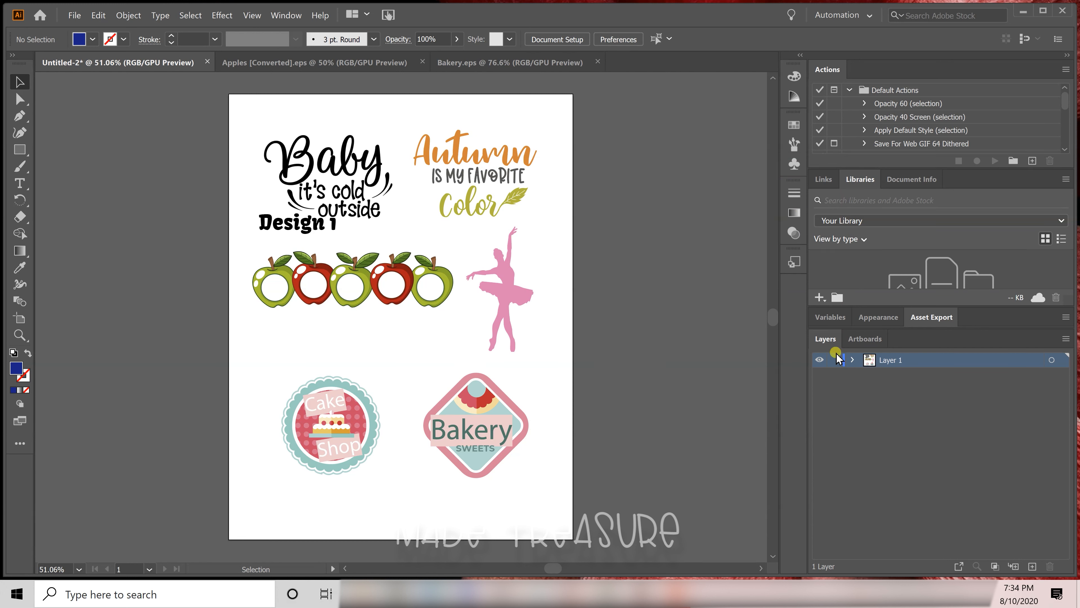
Step: Target the Design 1 text object in Layer 1 and try to change its fill to a blue hue
{"action": "left_click", "coordinate": [853, 359]}
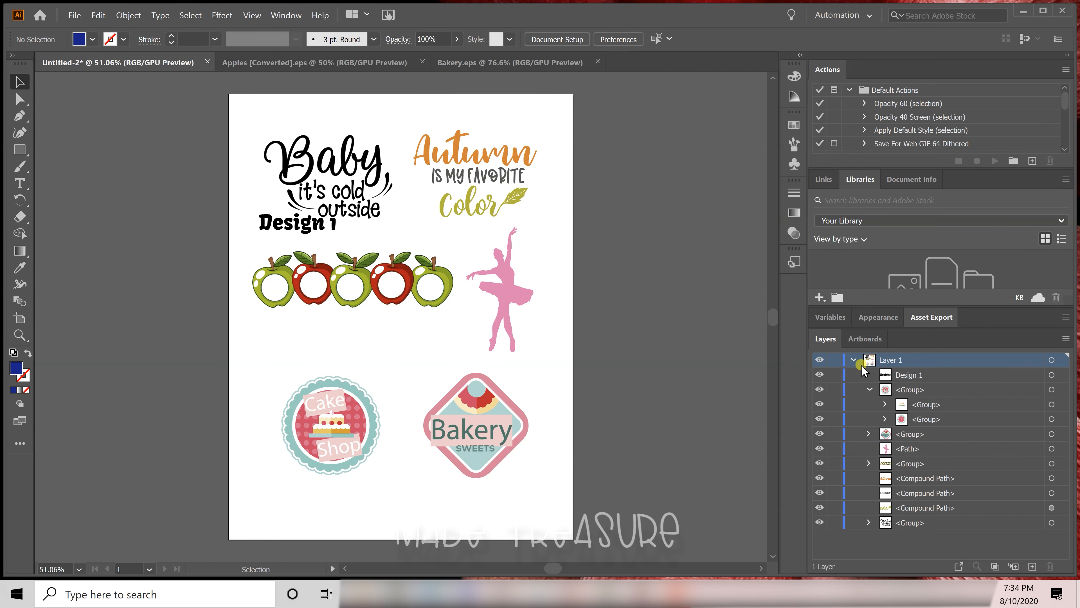
{"action": "left_click", "coordinate": [918, 376]}
{"action": "left_click", "coordinate": [1052, 375]}
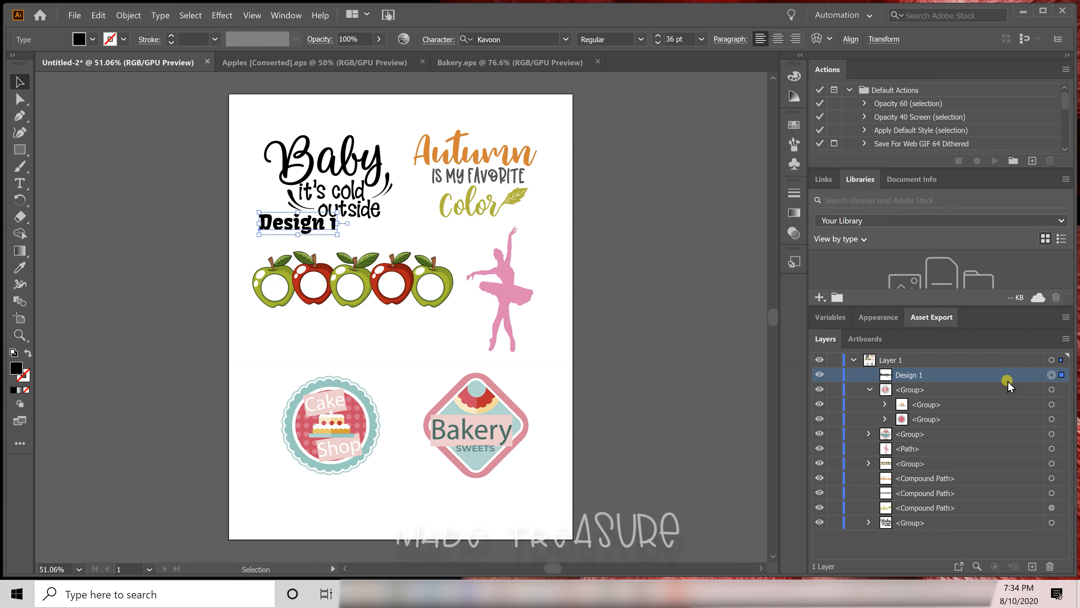
{"action": "double_click", "coordinate": [18, 369]}
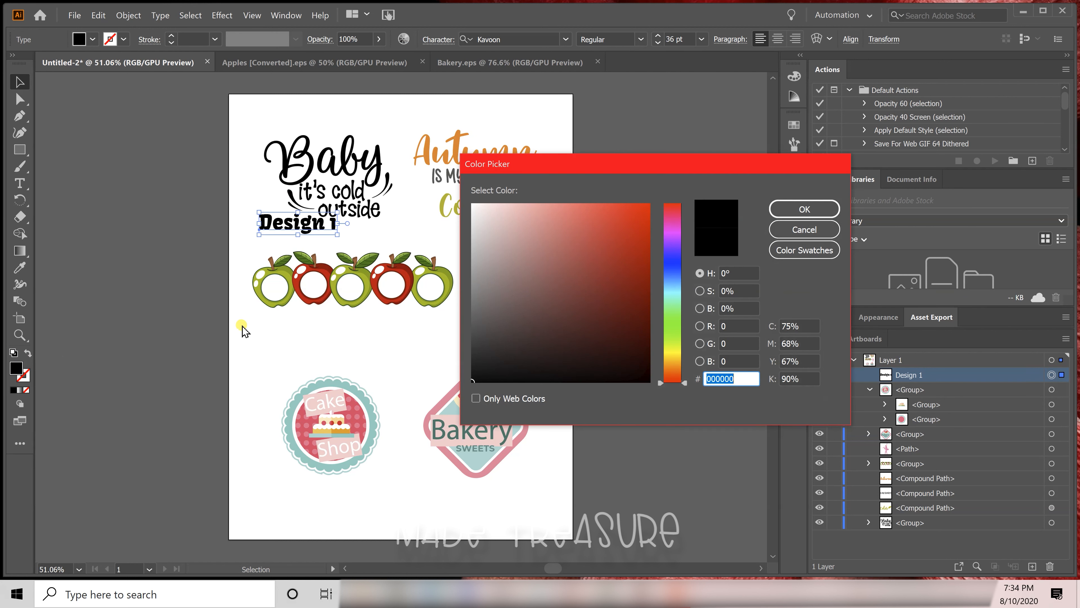
{"action": "left_click", "coordinate": [676, 263]}
{"action": "left_click", "coordinate": [778, 210]}
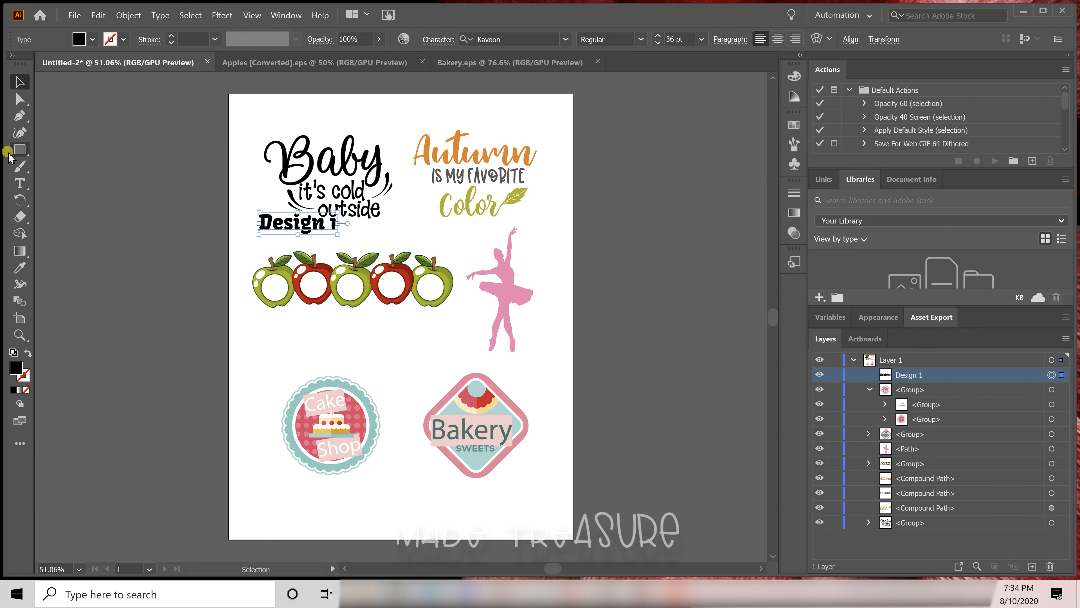
Step: Try to recolor the highlighted Design 1 characters by setting the fill hue to blue, 240°
{"action": "left_click", "coordinate": [14, 183]}
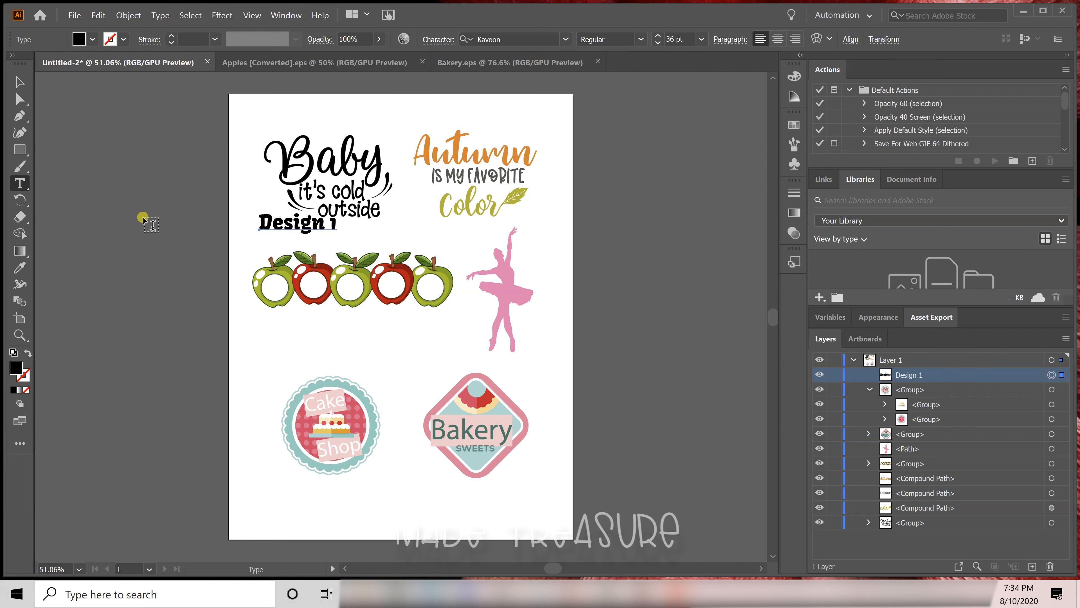
{"action": "left_click", "coordinate": [310, 223]}
{"action": "left_click_drag", "start_coordinate": [336, 229], "coordinate": [249, 225]}
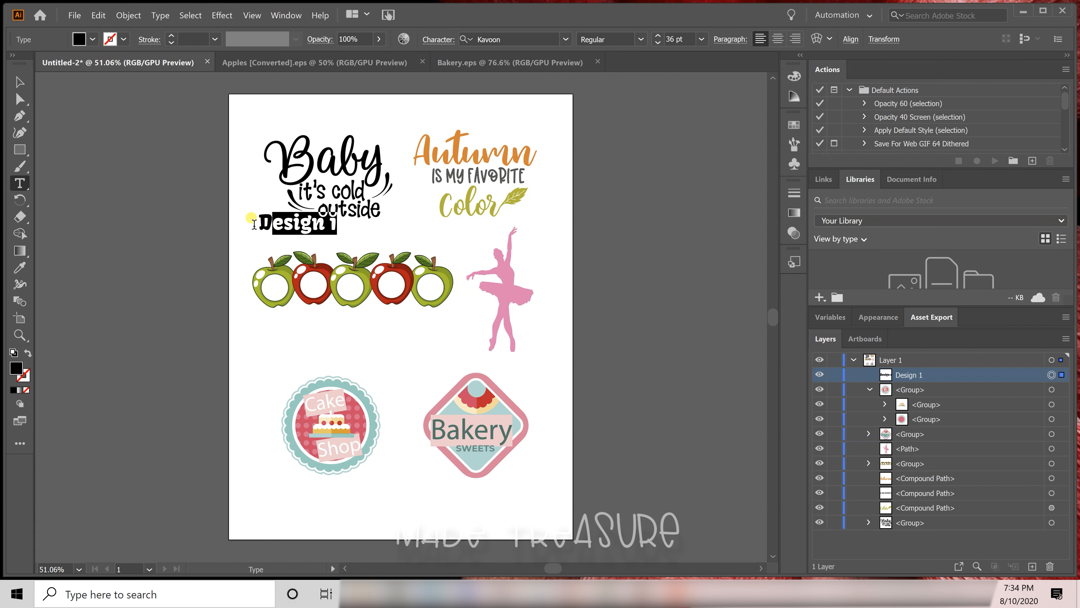
{"action": "left_click", "coordinate": [18, 368]}
{"action": "double_click", "coordinate": [17, 368]}
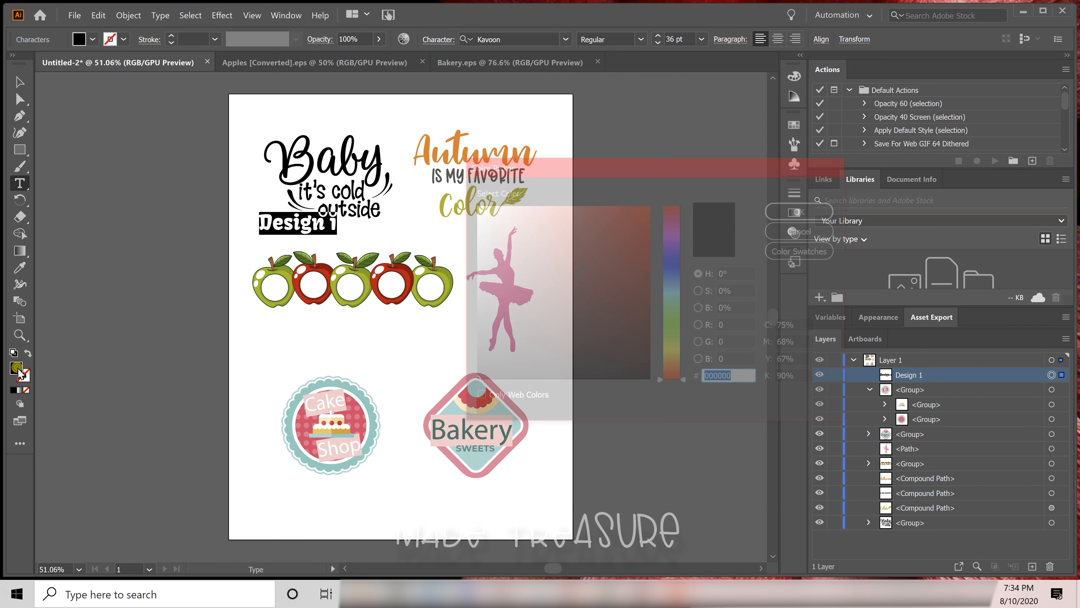
{"action": "left_click", "coordinate": [677, 264]}
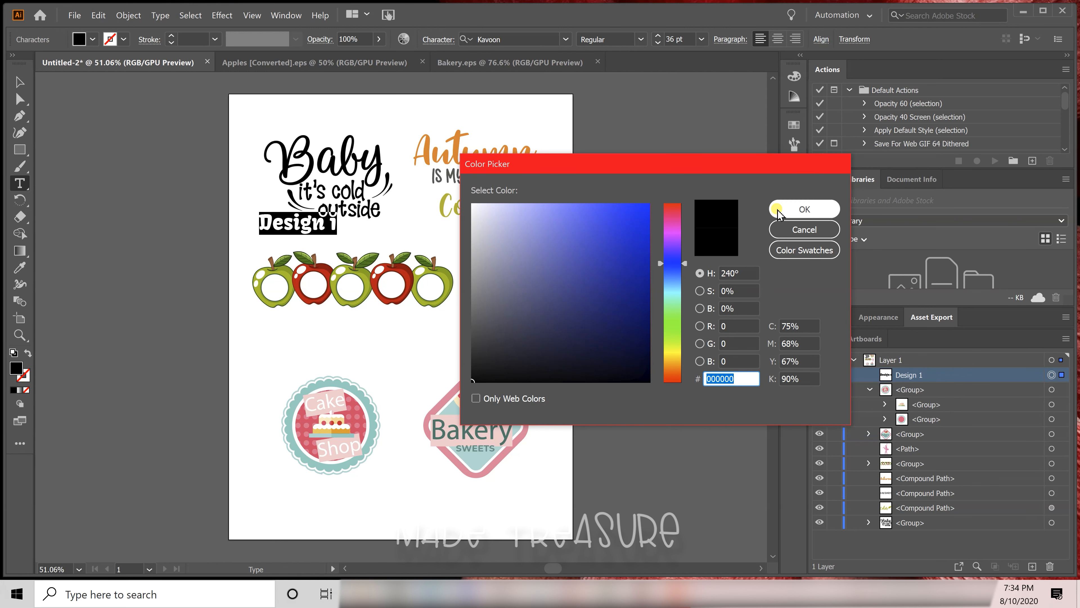
{"action": "left_click", "coordinate": [804, 209]}
{"action": "left_click", "coordinate": [20, 83]}
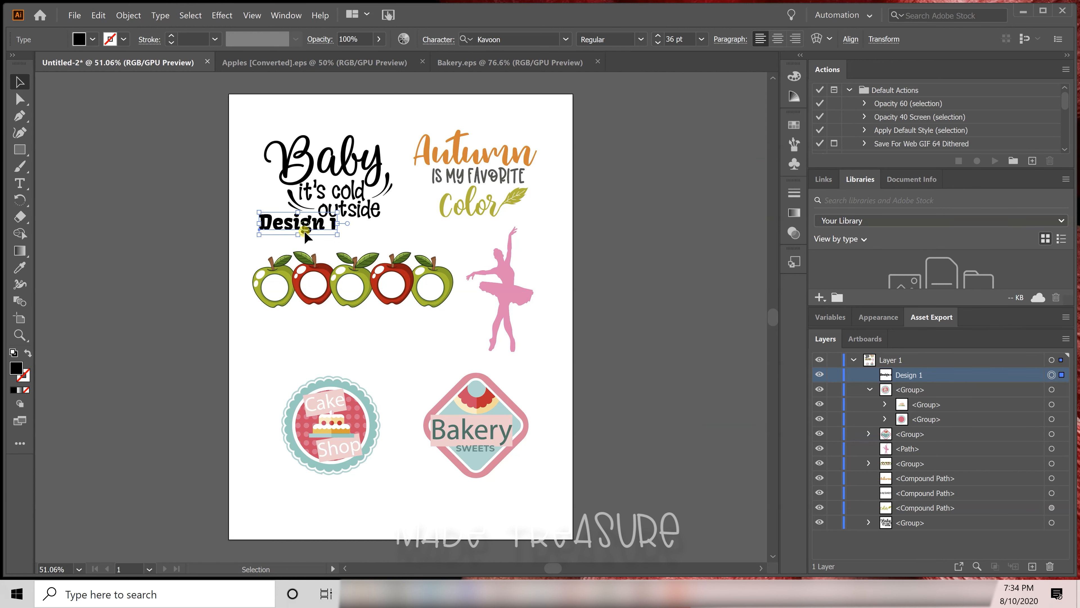
{"action": "left_click", "coordinate": [317, 240]}
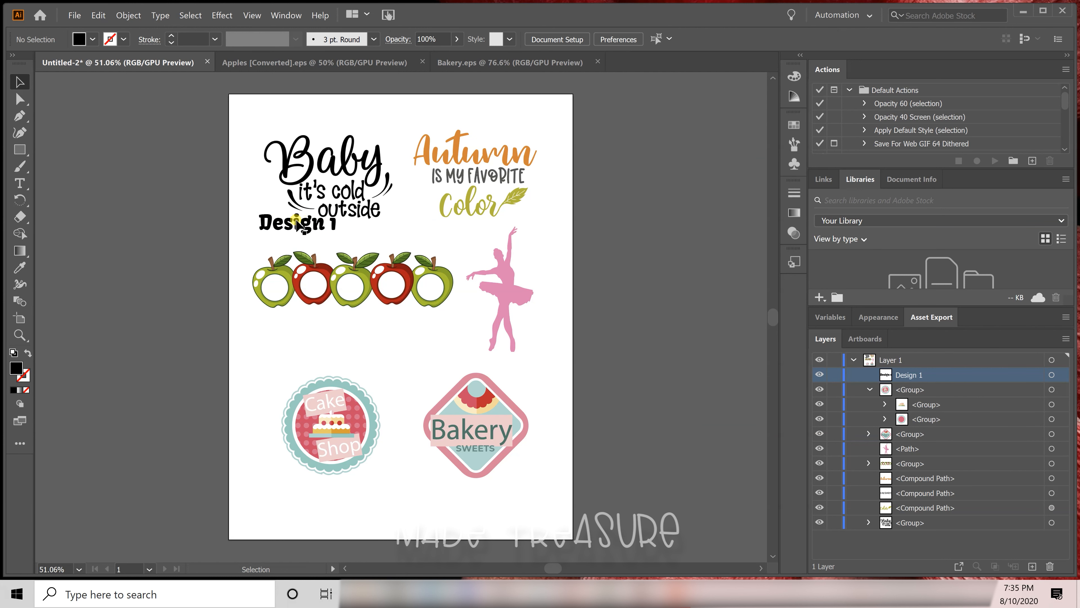
{"action": "left_click", "coordinate": [181, 216]}
Step: Target the Design 1 text in Layer 1 and change its font to Airates Script
{"action": "left_click", "coordinate": [1052, 374]}
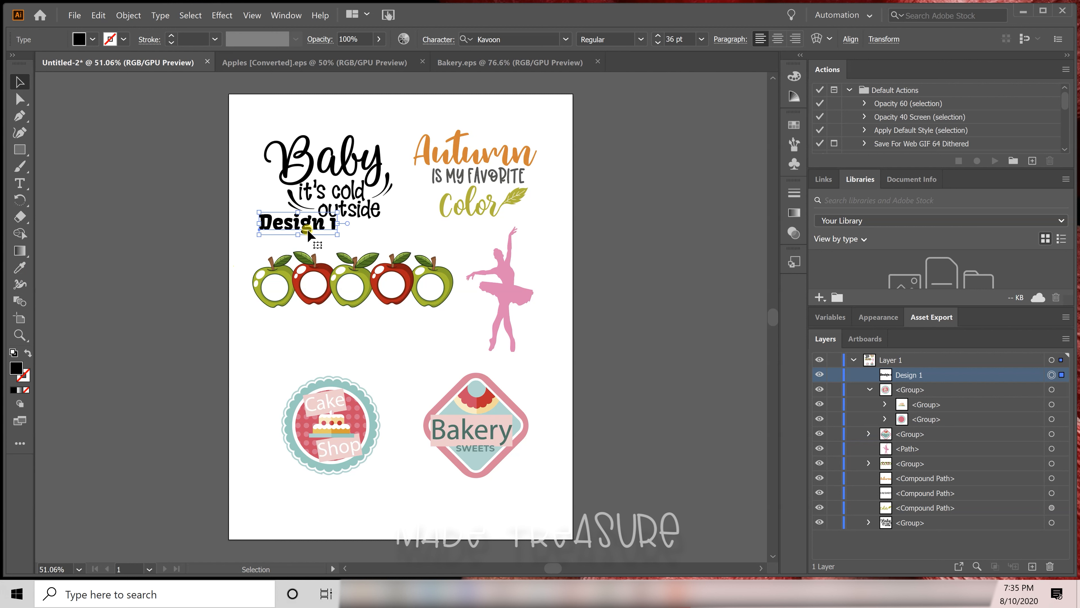
{"action": "left_click", "coordinate": [560, 64]}
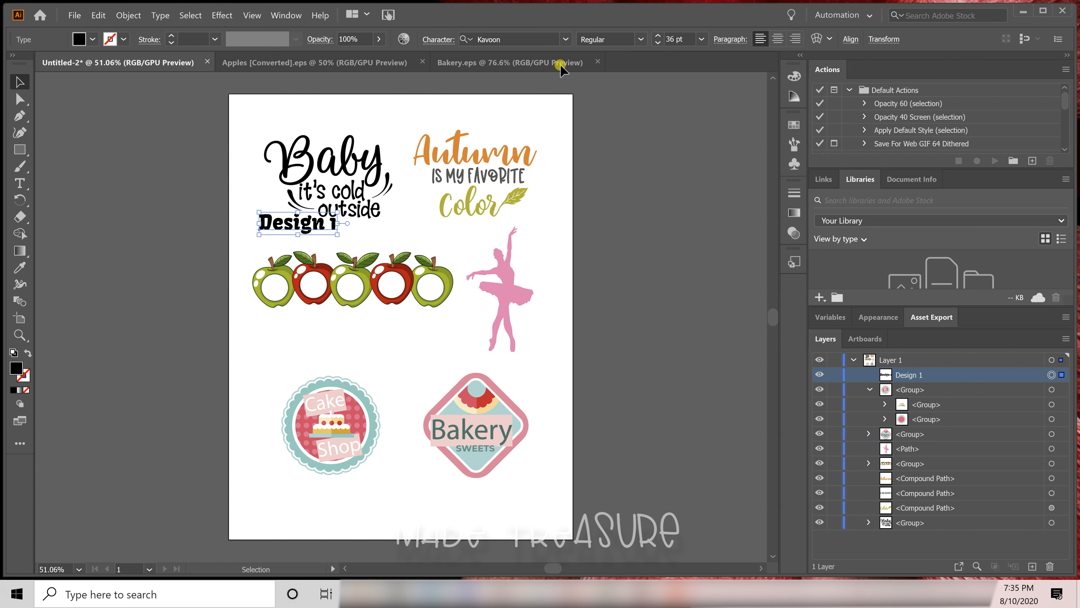
{"action": "left_click", "coordinate": [568, 41]}
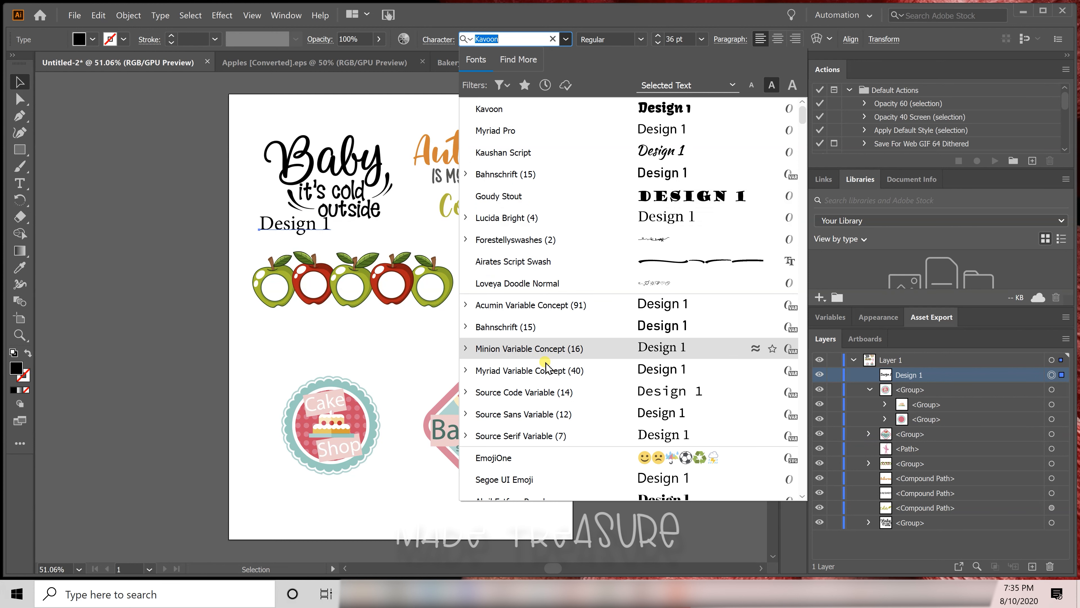
{"action": "scroll", "coordinate": [541, 416], "scroll_direction": "down", "scroll_amount": 4}
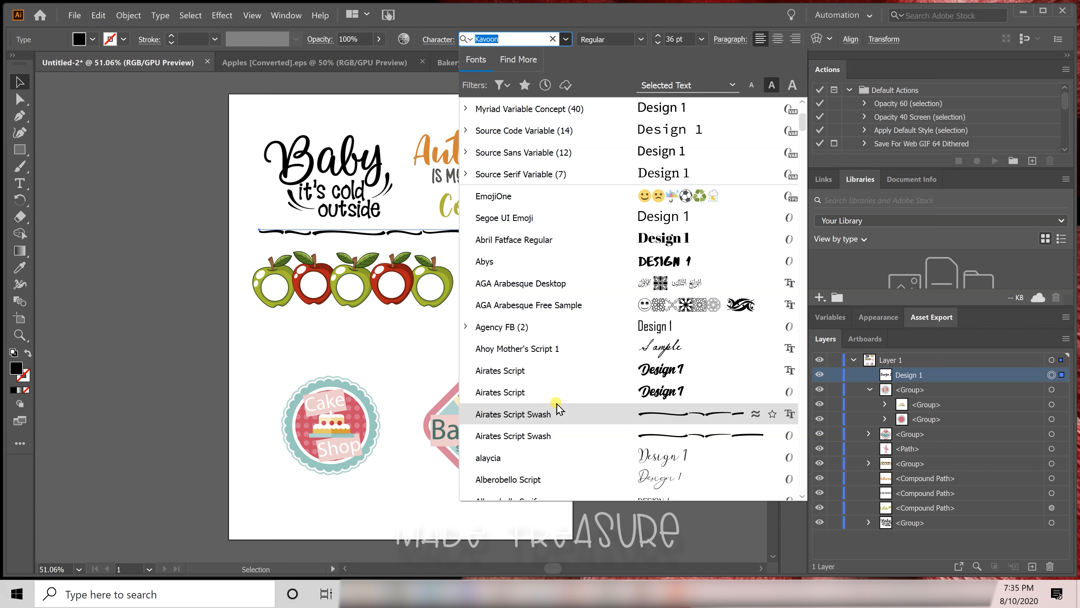
{"action": "left_click", "coordinate": [509, 371]}
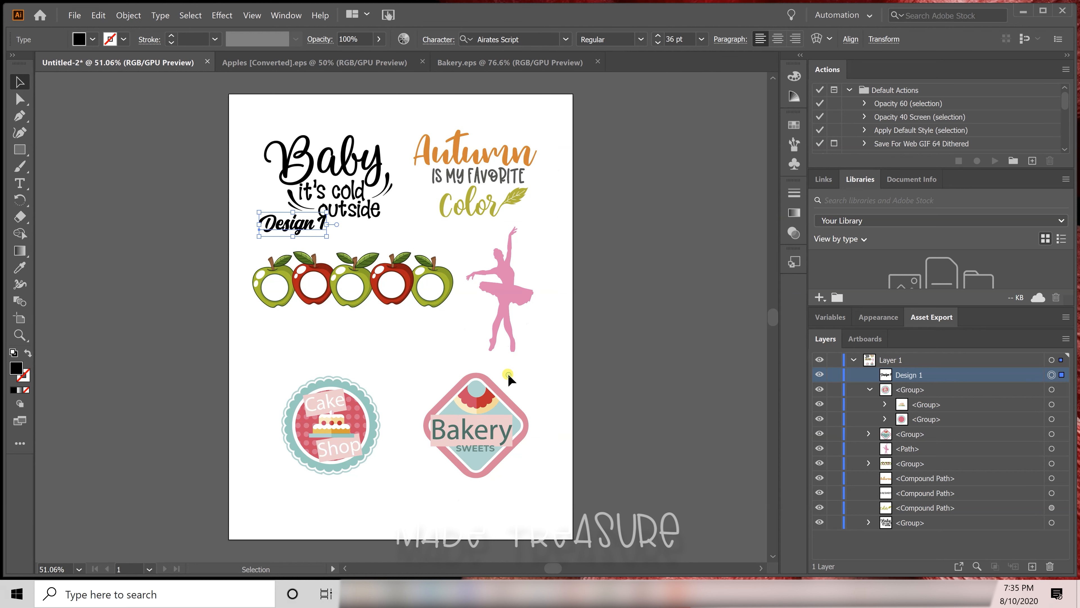
Step: Set the fill of the Design 1 text to dark blue, hex 04049E
{"action": "double_click", "coordinate": [17, 367]}
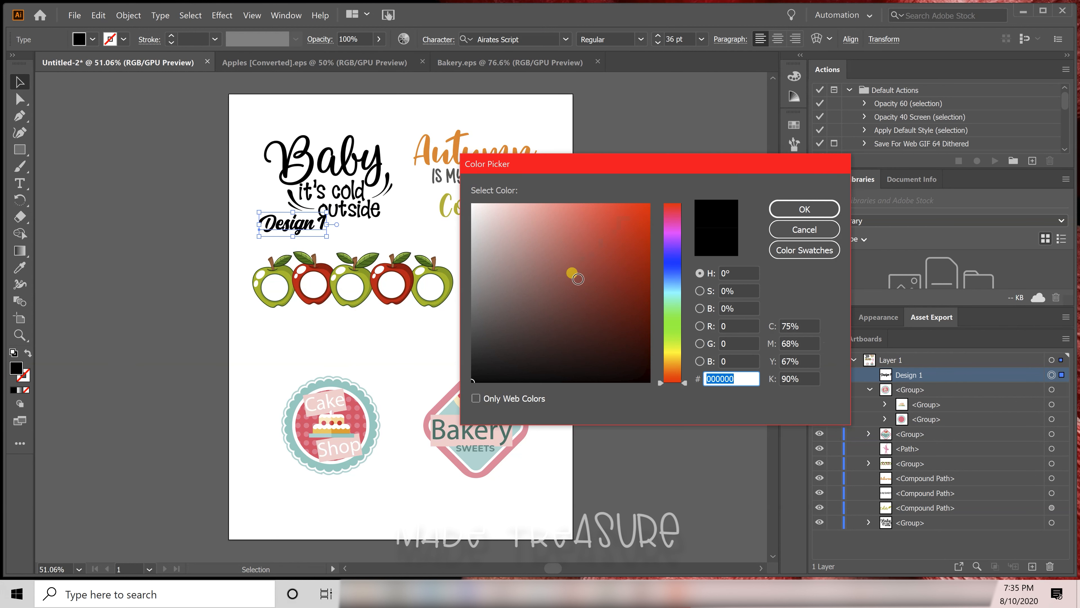
{"action": "left_click_drag", "start_coordinate": [578, 279], "coordinate": [679, 267]}
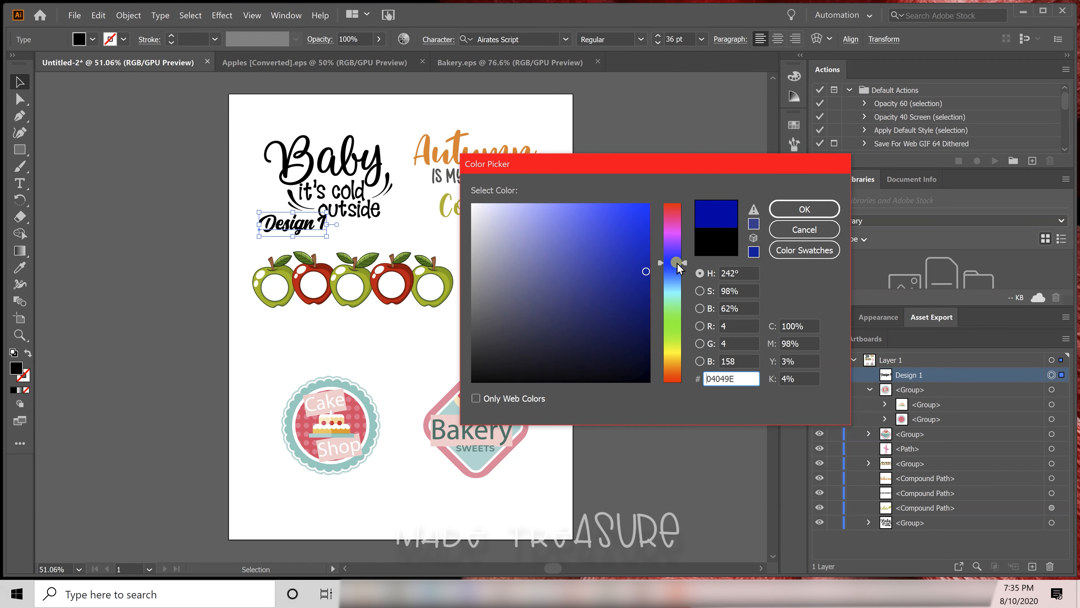
{"action": "left_click", "coordinate": [805, 209]}
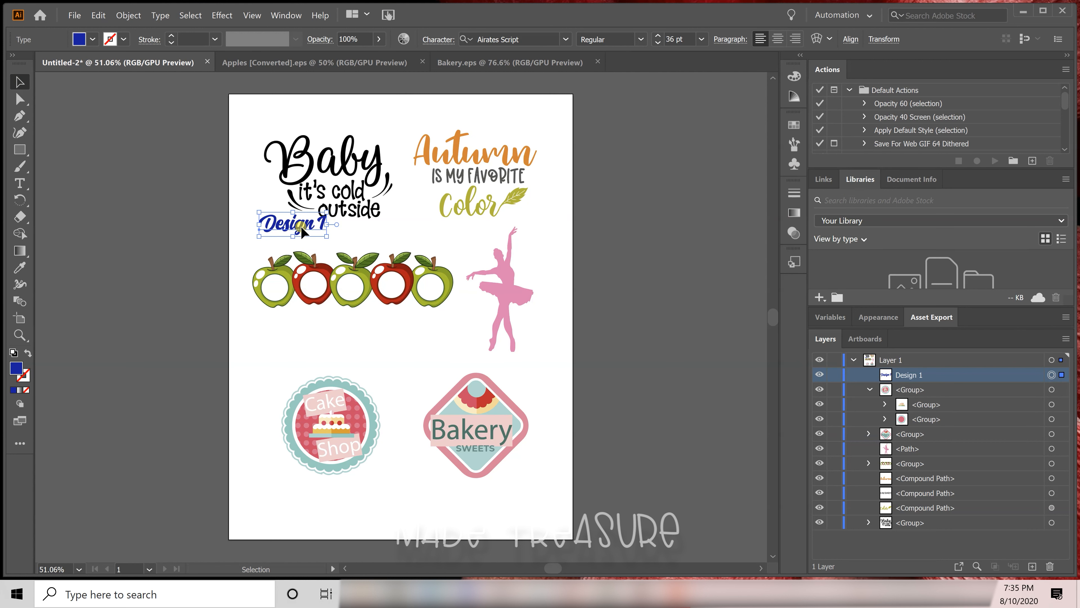
Step: Nudge the Design 1 text down and to the right, placing it between the "Baby, it's cold outside" design and the apples
{"action": "key", "text": "Down"}
{"action": "key", "text": "Down"}
{"action": "key", "text": "Down"}
{"action": "key", "text": "Down"}
{"action": "key", "text": "Down"}
{"action": "key", "text": "Down"}
{"action": "key", "text": "Down"}
{"action": "key", "text": "Down"}
{"action": "key", "text": "Down"}
{"action": "key", "text": "Down"}
{"action": "key", "text": "Down"}
{"action": "key", "text": "Down"}
{"action": "key", "text": "Down"}
{"action": "key", "text": "Down"}
{"action": "key", "text": "Down"}
{"action": "key", "text": "Down"}
{"action": "key", "text": "Down"}
{"action": "key", "text": "Down"}
{"action": "key", "text": "Down"}
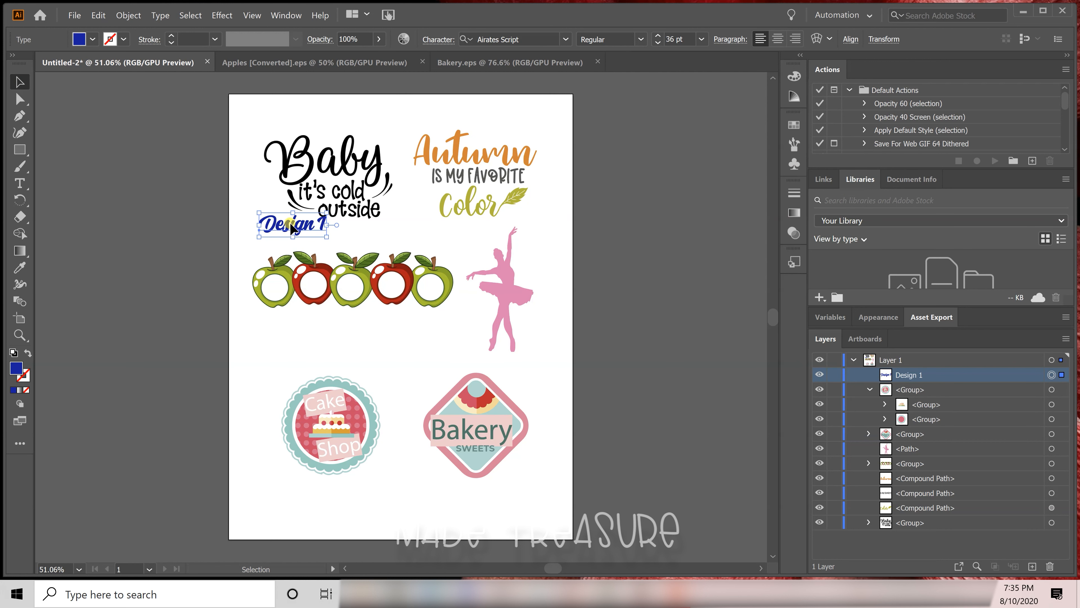
{"action": "key", "text": "Right"}
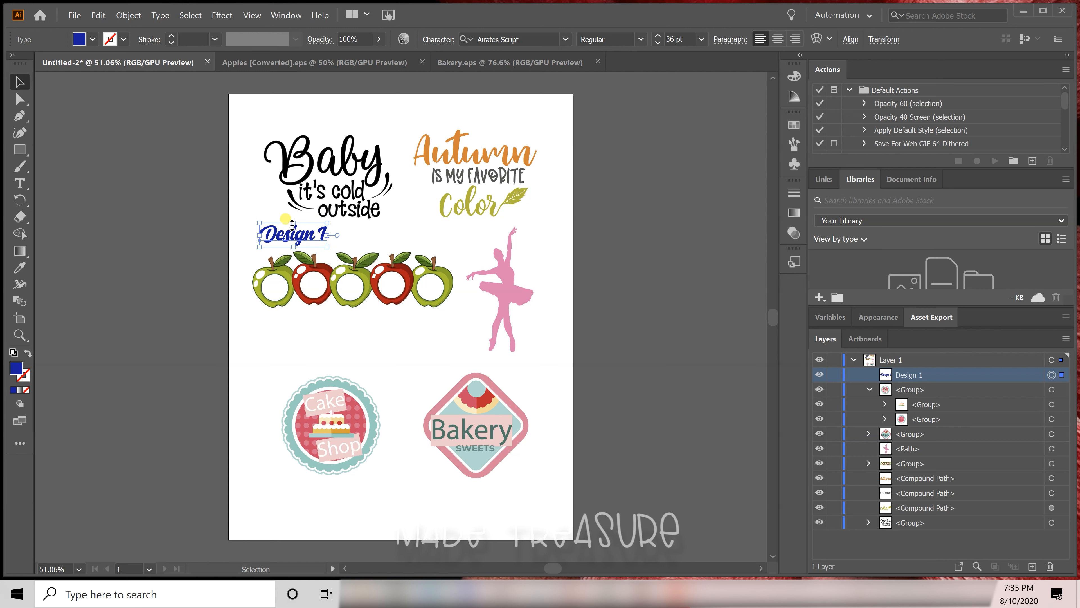
{"action": "key", "text": "Right"}
{"action": "key", "text": "Right"}
{"action": "key", "text": "Right"}
{"action": "key", "text": "Right"}
{"action": "key", "text": "Right"}
{"action": "key", "text": "Right"}
{"action": "key", "text": "Right"}
{"action": "key", "text": "Right"}
{"action": "key", "text": "Right"}
{"action": "key", "text": "Right"}
{"action": "key", "text": "Right"}
{"action": "key", "text": "Right"}
{"action": "key", "text": "Right"}
{"action": "key", "text": "Right"}
{"action": "key", "text": "Right"}
{"action": "key", "text": "Right"}
{"action": "key", "text": "Right"}
{"action": "key", "text": "Right"}
{"action": "key", "text": "Right"}
{"action": "key", "text": "Right"}
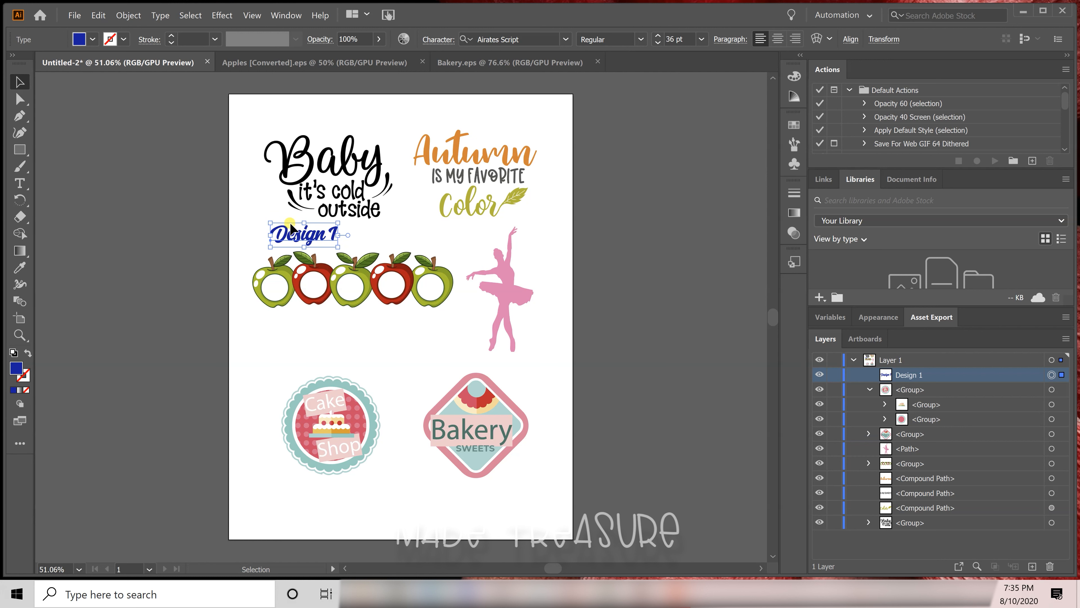
{"action": "key", "text": "Right"}
{"action": "key", "text": "Right"}
{"action": "key", "text": "Right"}
{"action": "key", "text": "Right"}
{"action": "key", "text": "Right"}
{"action": "key", "text": "Right"}
{"action": "key", "text": "Right"}
{"action": "key", "text": "Right"}
{"action": "key", "text": "Right"}
{"action": "key", "text": "Right"}
{"action": "key", "text": "Right"}
{"action": "key", "text": "Right"}
{"action": "key", "text": "Right"}
{"action": "key", "text": "Right"}
{"action": "key", "text": "Right"}
{"action": "key", "text": "Right"}
{"action": "key", "text": "Right"}
{"action": "key", "text": "Right"}
{"action": "key", "text": "Right"}
{"action": "key", "text": "Right"}
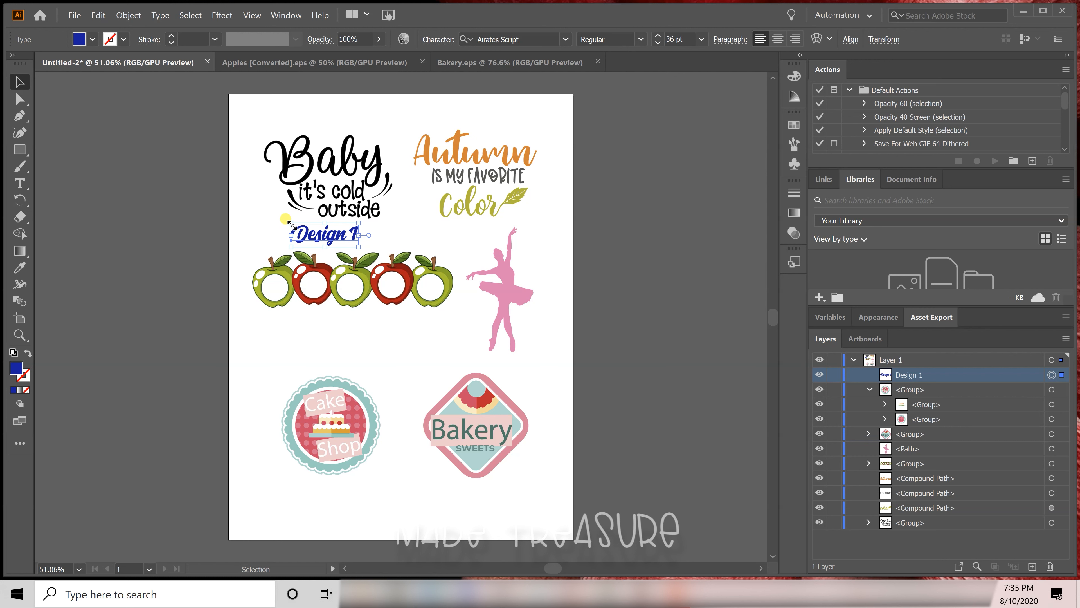
{"action": "key", "text": "Right"}
{"action": "key", "text": "Right"}
{"action": "key", "text": "Right"}
{"action": "key", "text": "Right"}
{"action": "key", "text": "Right"}
{"action": "key", "text": "Right"}
{"action": "key", "text": "Right"}
{"action": "key", "text": "Right"}
{"action": "key", "text": "Right"}
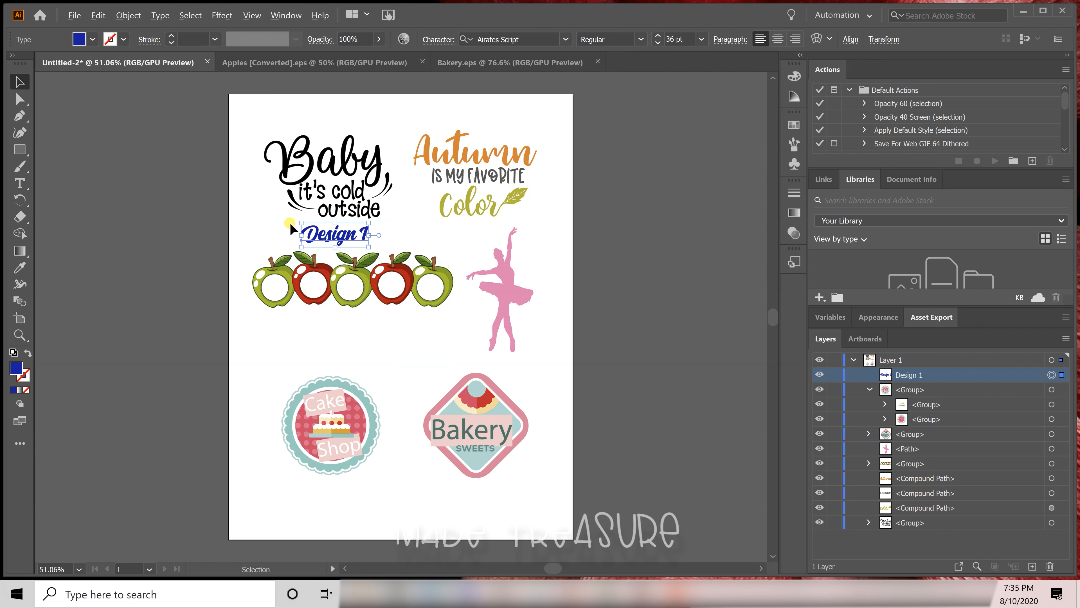
Step: Widen the letter spacing of the Design 1 text slightly in small increments
{"action": "key", "text": "alt+Right"}
{"action": "key", "text": "alt+Right"}
{"action": "key", "text": "alt+Right"}
{"action": "key", "text": "alt+Right"}
{"action": "key", "text": "alt+Right"}
{"action": "key", "text": "alt+Right"}
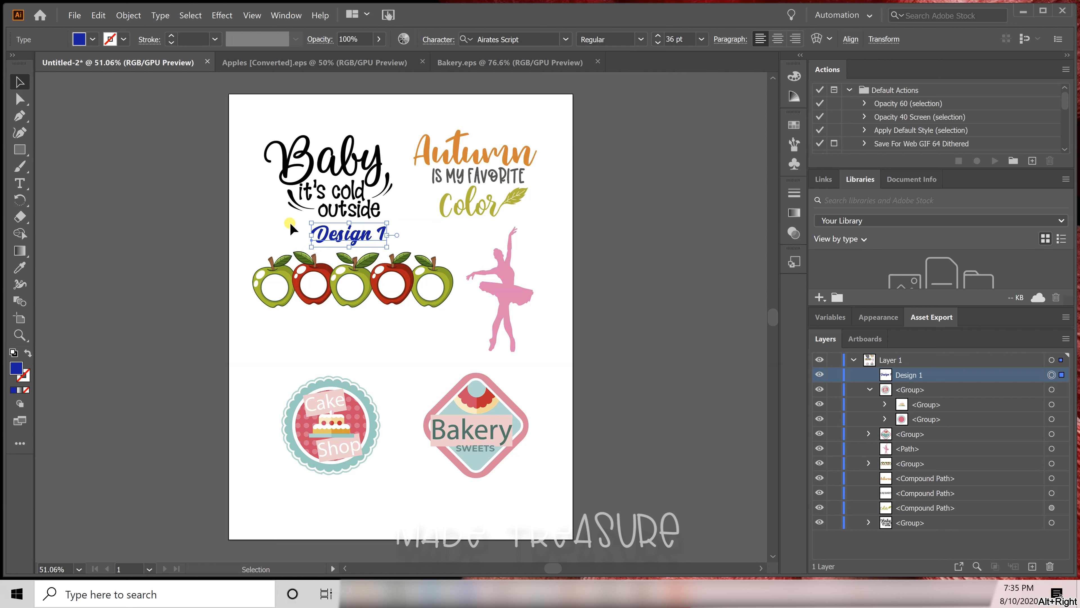
Step: Tighten the letter spacing of the Design 1 text until the characters overlap
{"action": "key", "text": "alt+Left"}
{"action": "key", "text": "alt+Left"}
{"action": "key", "text": "alt+Left"}
{"action": "key", "text": "alt+Left"}
{"action": "key", "text": "alt+Left"}
{"action": "key", "text": "alt+Left"}
{"action": "key", "text": "alt+Left"}
{"action": "key", "text": "alt+Left"}
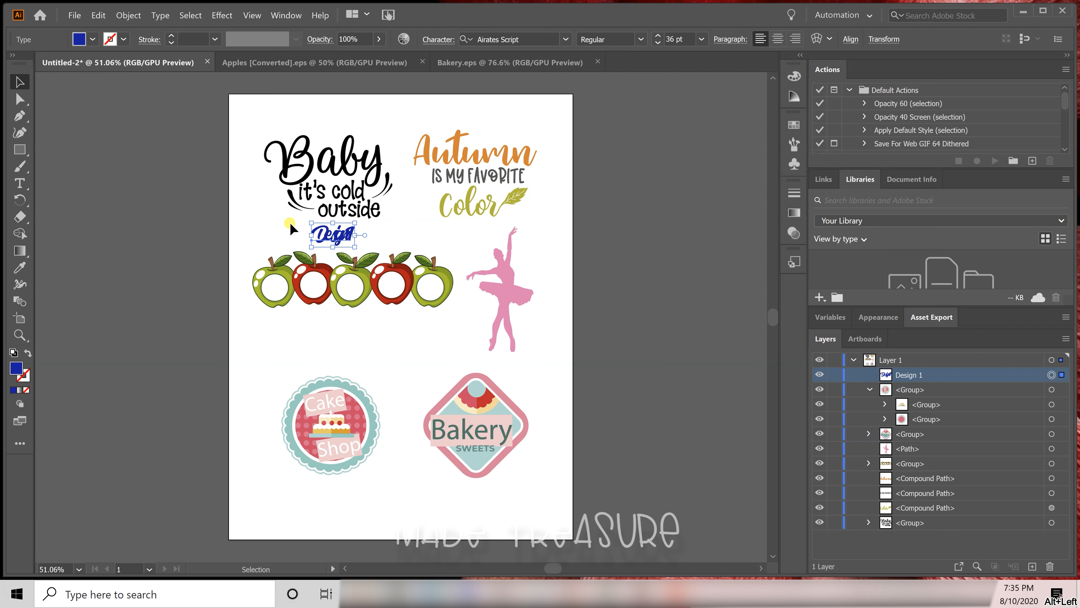
Step: Undo the letter-spacing reductions on the Design 1 text
{"action": "key", "text": "ctrl+z"}
{"action": "key", "text": "ctrl+z"}
{"action": "key", "text": "ctrl+z"}
{"action": "key", "text": "ctrl+z"}
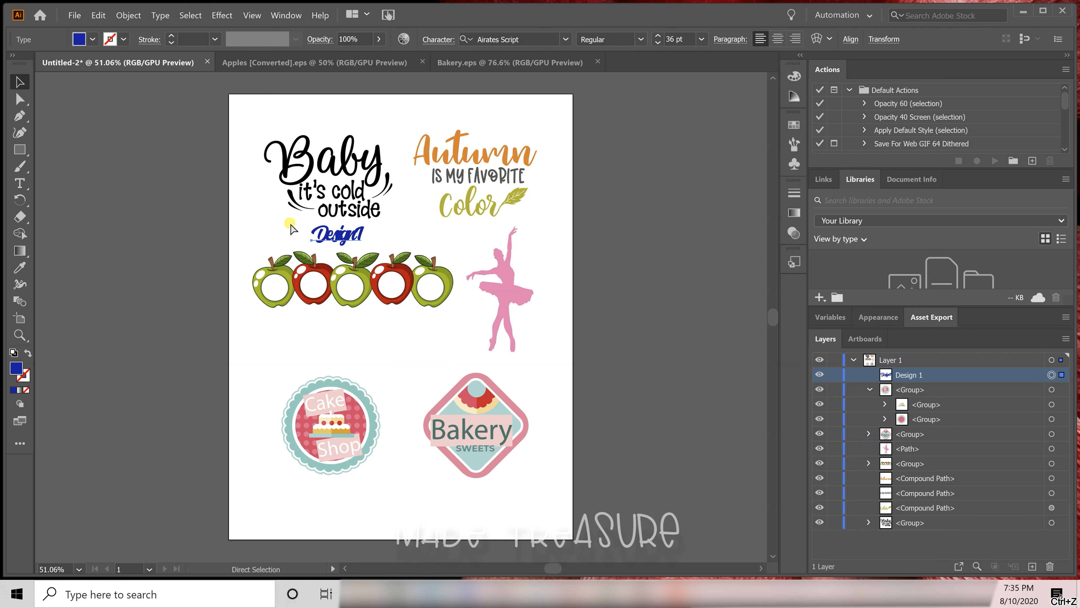
{"action": "key", "text": "ctrl+z"}
{"action": "key", "text": "ctrl+z"}
{"action": "key", "text": "ctrl+z"}
{"action": "key", "text": "ctrl+z"}
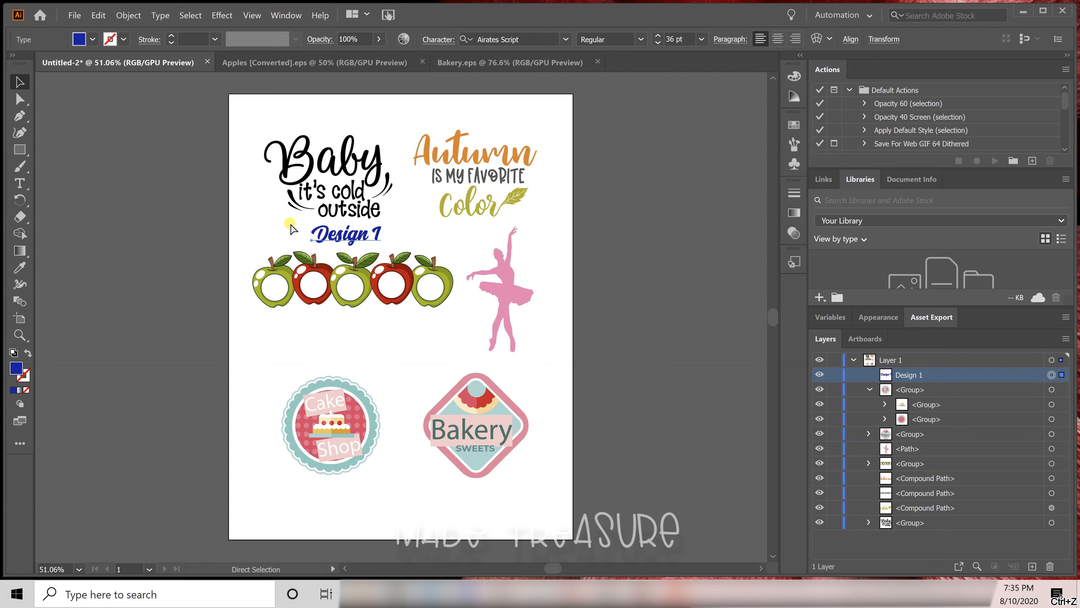
{"action": "key", "text": "ctrl+z"}
{"action": "key", "text": "ctrl+z"}
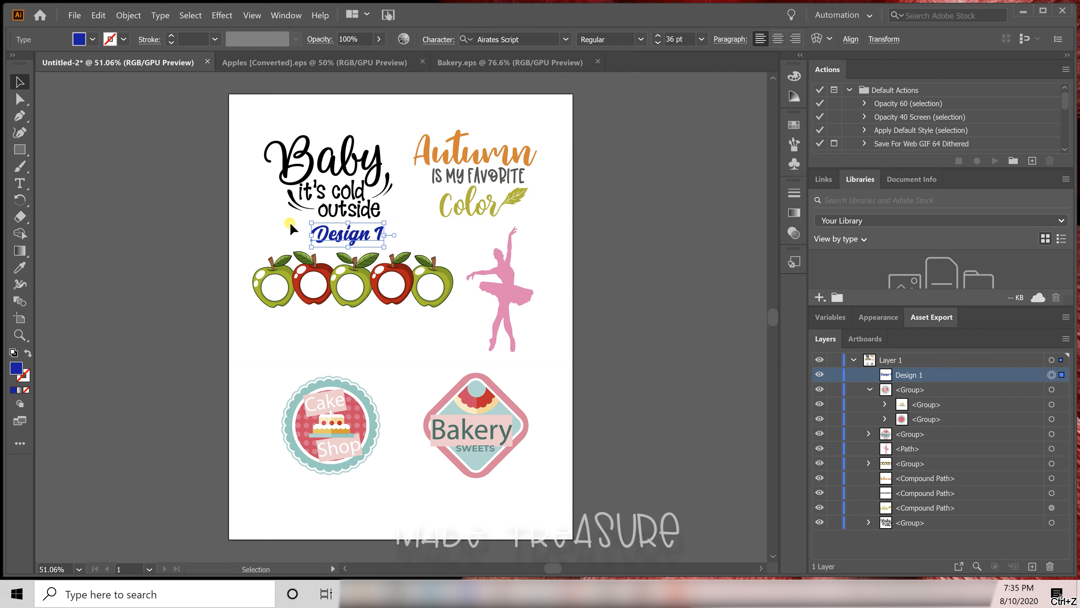
Step: Try a larger letter-spacing increase on the Design 1 text and reverse it with matching large decreases
{"action": "key", "text": "ctrl"}
{"action": "key", "text": "ctrl+alt+Right"}
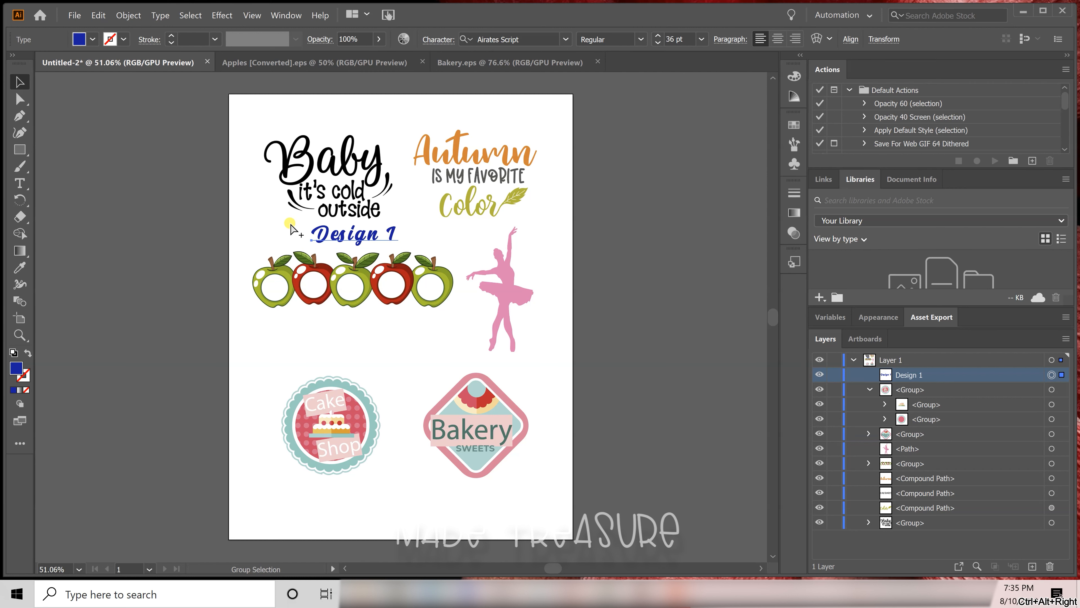
{"action": "key", "text": "ctrl"}
{"action": "key", "text": "ctrl+alt+Left"}
{"action": "key", "text": "ctrl+alt+Left"}
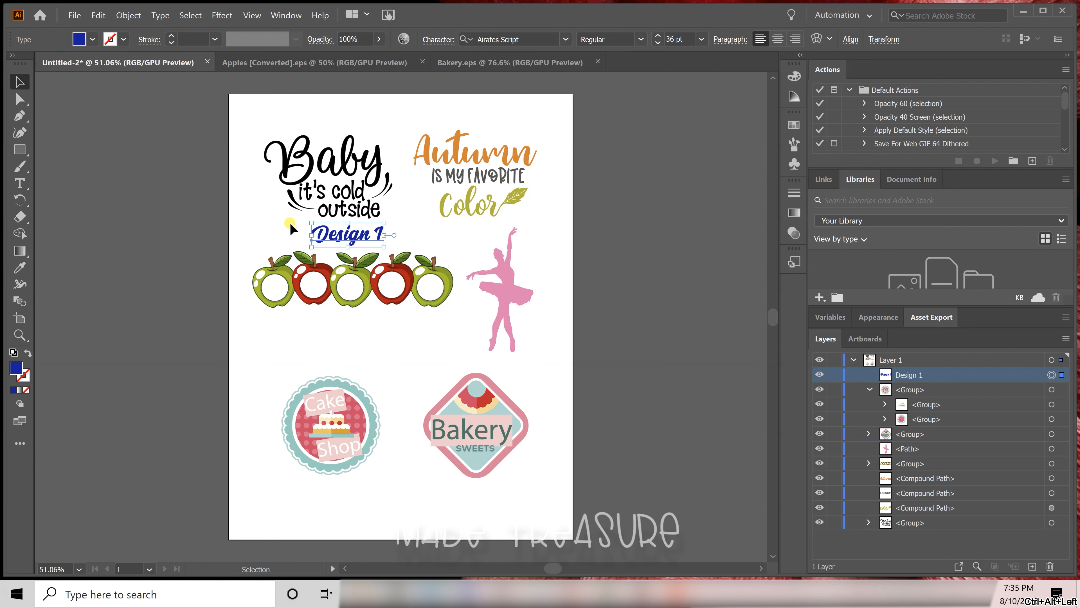
Step: Copy the blue Design 1 text and paste a duplicate onto the page
{"action": "scroll", "coordinate": [291, 229], "scroll_direction": "up", "scroll_amount": 1}
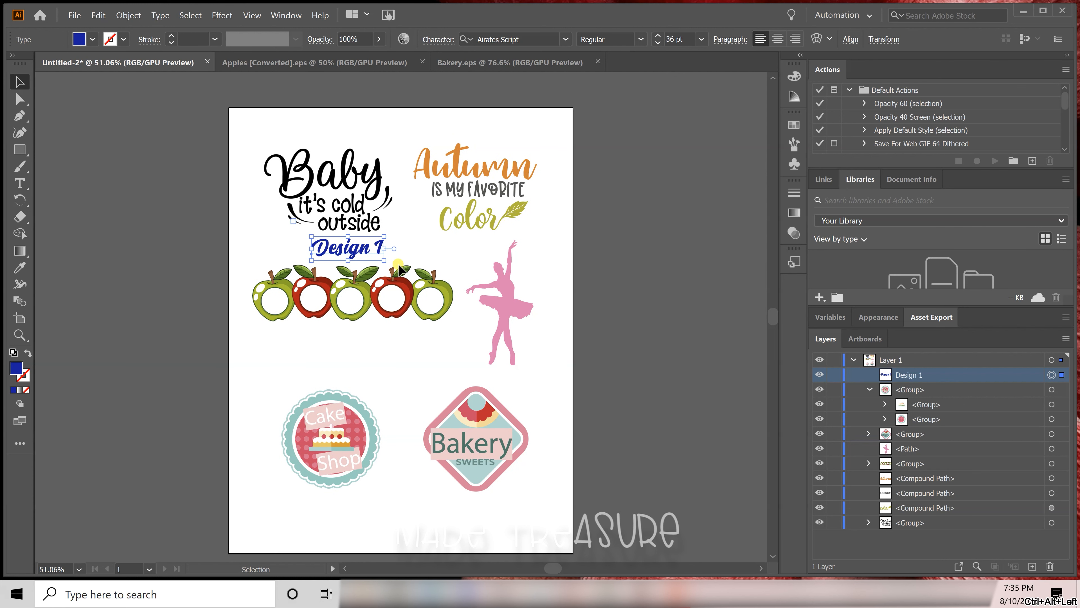
{"action": "key", "text": "a"}
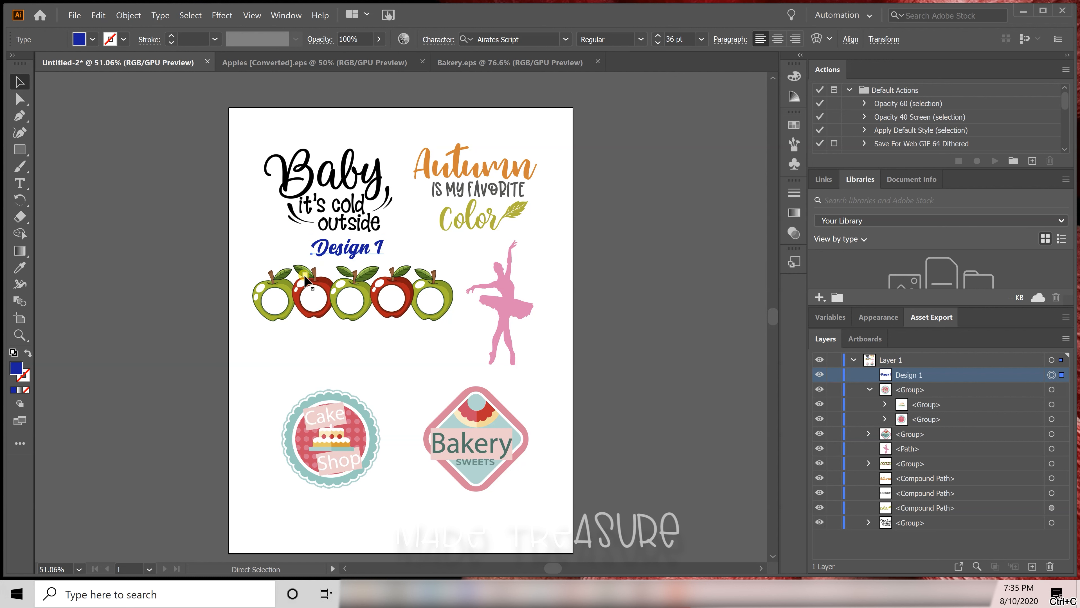
{"action": "key", "text": "ctrl+v"}
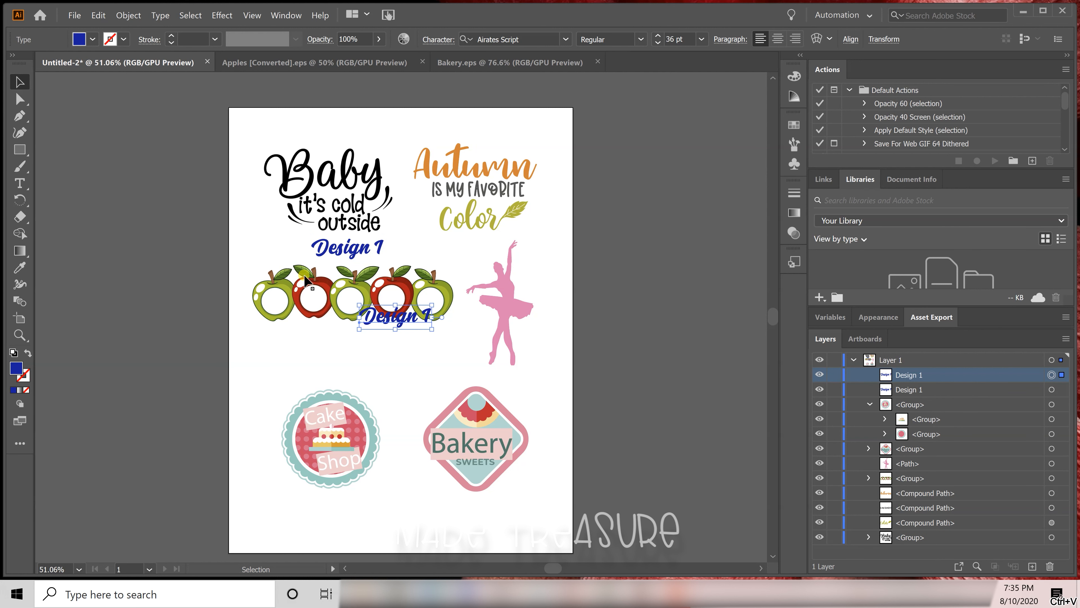
Step: Nudge the duplicated Design 1 text up until it is level with the original label above the apples
{"action": "key", "text": "Up"}
{"action": "key", "text": "Up"}
{"action": "key", "text": "Up"}
{"action": "key", "text": "Up"}
{"action": "key", "text": "Up"}
{"action": "key", "text": "Up"}
{"action": "key", "text": "Up"}
{"action": "key", "text": "Up"}
{"action": "key", "text": "Up"}
{"action": "key", "text": "Up"}
{"action": "key", "text": "Up"}
{"action": "key", "text": "Up"}
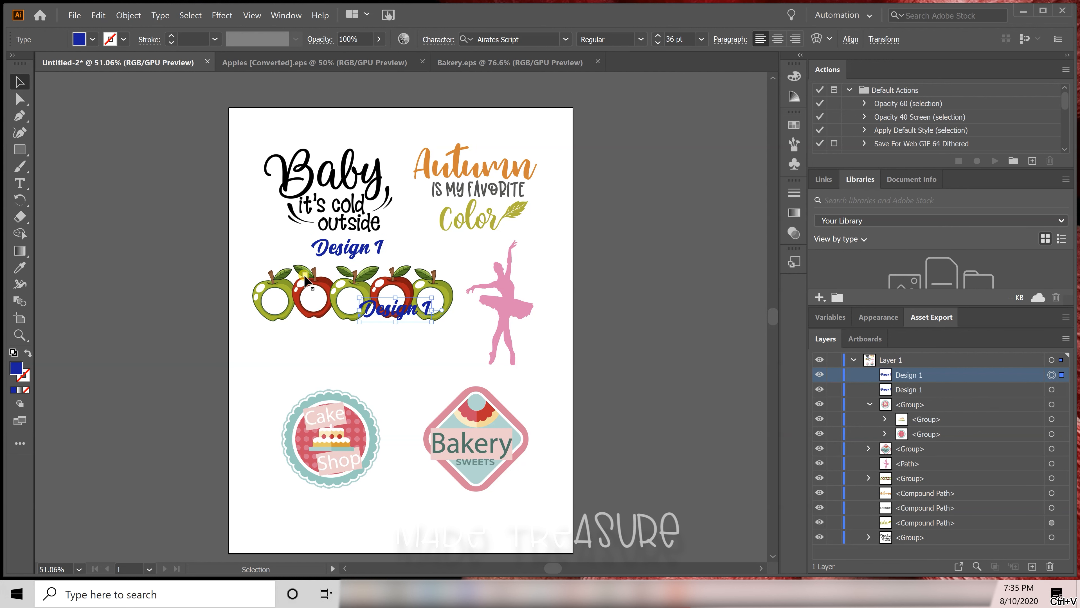
{"action": "key", "text": "Up"}
{"action": "key", "text": "Up"}
{"action": "key", "text": "Up"}
{"action": "key", "text": "Up"}
{"action": "key", "text": "Up"}
{"action": "key", "text": "Up"}
{"action": "key", "text": "Up"}
{"action": "key", "text": "Up"}
{"action": "key", "text": "Up"}
{"action": "key", "text": "Up"}
{"action": "key", "text": "Up"}
{"action": "key", "text": "Up"}
{"action": "key", "text": "Up"}
{"action": "key", "text": "Up"}
{"action": "key", "text": "Up"}
{"action": "key", "text": "Up"}
{"action": "key", "text": "Up"}
{"action": "key", "text": "Up"}
{"action": "key", "text": "Up"}
{"action": "key", "text": "Up"}
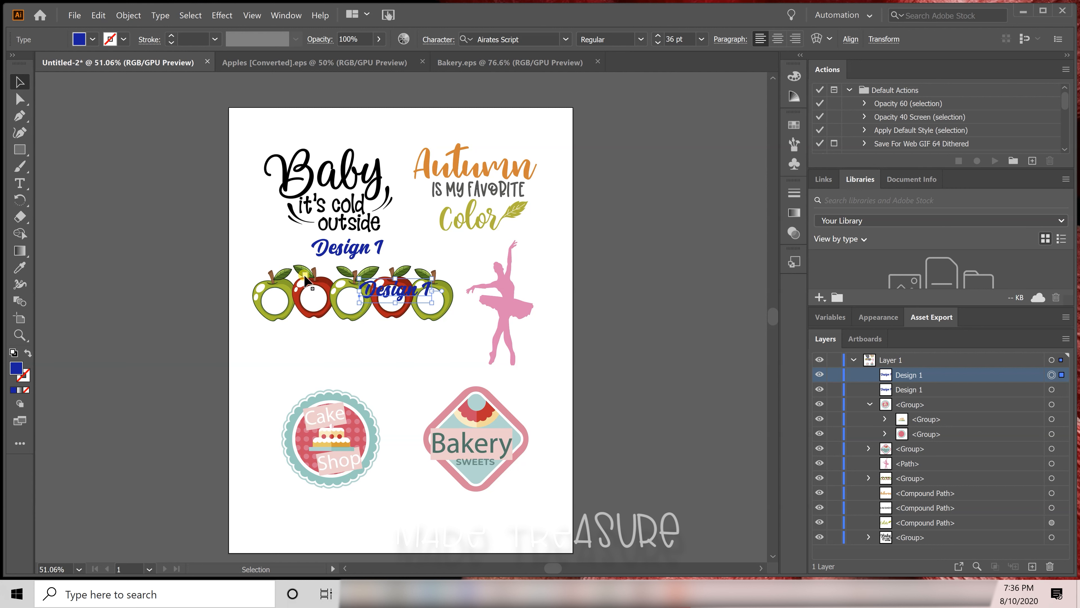
{"action": "key", "text": "Up"}
{"action": "key", "text": "Up"}
{"action": "key", "text": "Up"}
{"action": "key", "text": "Up"}
{"action": "key", "text": "Up"}
{"action": "key", "text": "Up"}
{"action": "key", "text": "Up"}
{"action": "key", "text": "Up"}
{"action": "key", "text": "Up"}
{"action": "key", "text": "Up"}
{"action": "key", "text": "Up"}
{"action": "key", "text": "Up"}
{"action": "key", "text": "Up"}
{"action": "key", "text": "Up"}
{"action": "key", "text": "Up"}
{"action": "key", "text": "Up"}
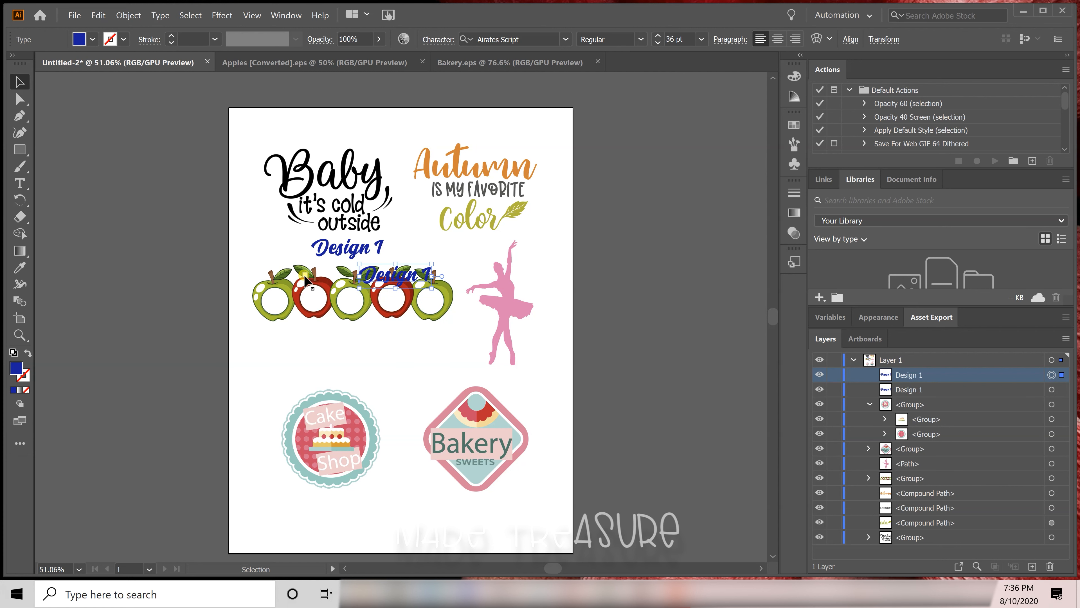
{"action": "key", "text": "Up"}
{"action": "key", "text": "Up"}
{"action": "key", "text": "Up"}
{"action": "key", "text": "Up"}
{"action": "key", "text": "Up"}
{"action": "key", "text": "Up"}
{"action": "key", "text": "Up"}
{"action": "key", "text": "Up"}
{"action": "key", "text": "Up"}
{"action": "key", "text": "Up"}
{"action": "key", "text": "Up"}
{"action": "key", "text": "Up"}
{"action": "key", "text": "Up"}
{"action": "key", "text": "Up"}
{"action": "key", "text": "Up"}
{"action": "key", "text": "Up"}
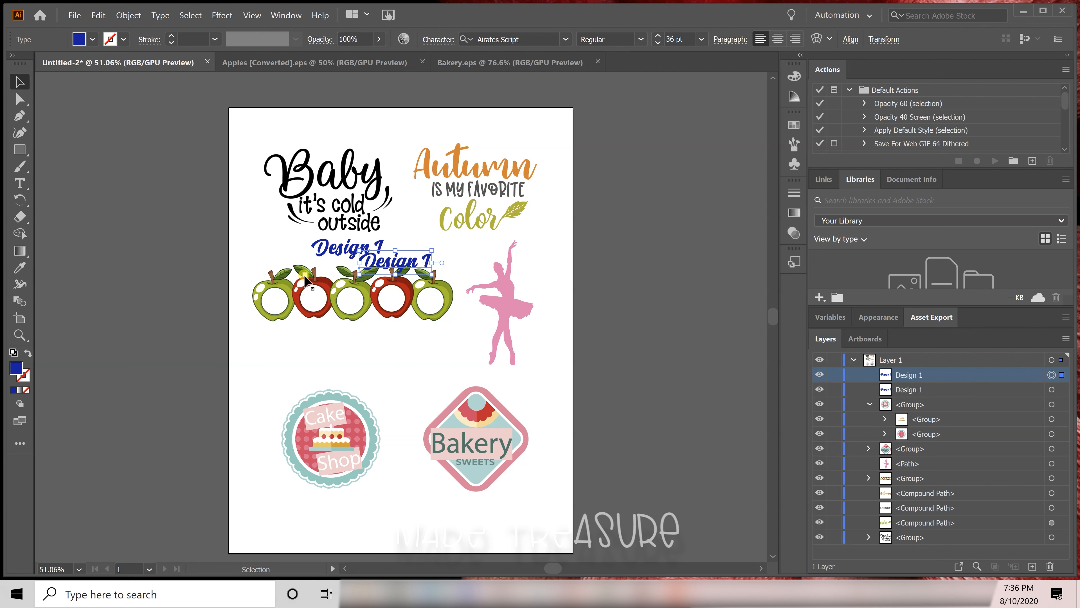
{"action": "key", "text": "Up"}
{"action": "key", "text": "Up"}
{"action": "key", "text": "Up"}
{"action": "key", "text": "Up"}
{"action": "key", "text": "Up"}
{"action": "key", "text": "Up"}
{"action": "key", "text": "Up"}
{"action": "key", "text": "Up"}
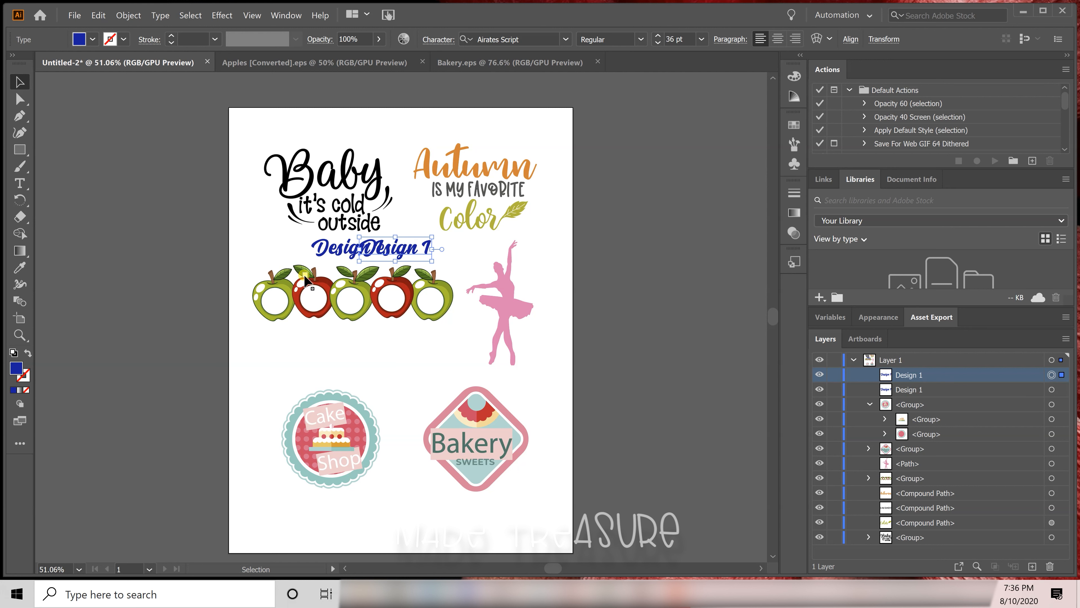
Step: Nudge the duplicated label horizontally until it sits beneath the Autumn Is My Favorite Color design
{"action": "key", "text": "Right"}
{"action": "key", "text": "Right"}
{"action": "key", "text": "Right"}
{"action": "key", "text": "Right"}
{"action": "key", "text": "Right"}
{"action": "key", "text": "Right"}
{"action": "key", "text": "Right"}
{"action": "key", "text": "Right"}
{"action": "key", "text": "Right"}
{"action": "key", "text": "Right"}
{"action": "key", "text": "Right"}
{"action": "key", "text": "Right"}
{"action": "key", "text": "Right"}
{"action": "key", "text": "Right"}
{"action": "key", "text": "Right"}
{"action": "key", "text": "Right"}
{"action": "key", "text": "Right"}
{"action": "key", "text": "Right"}
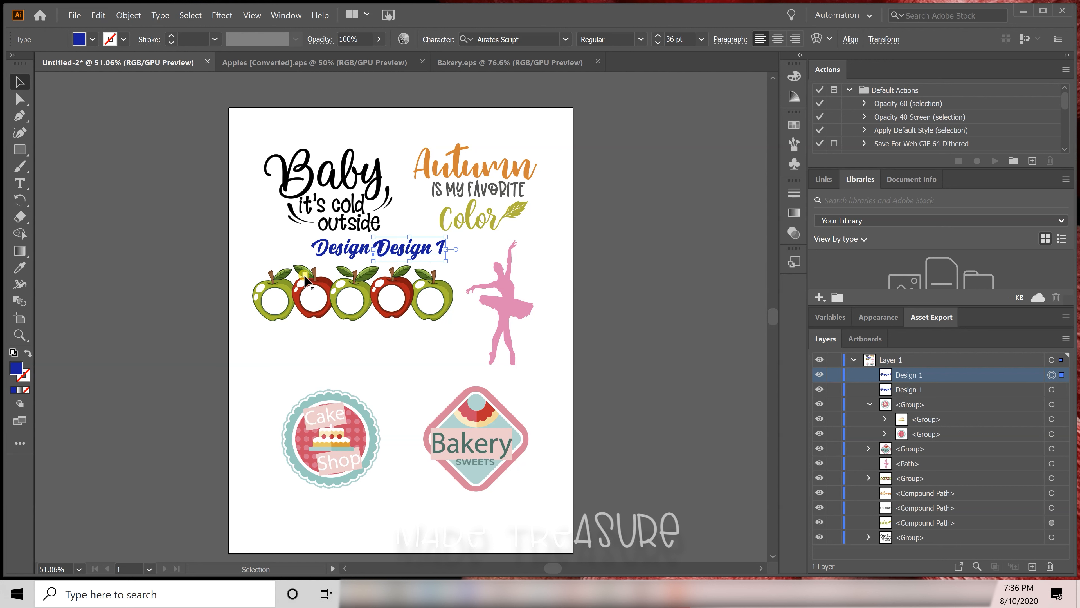
{"action": "key", "text": "Right"}
{"action": "key", "text": "Right"}
{"action": "key", "text": "Right"}
{"action": "key", "text": "Right"}
{"action": "key", "text": "Right"}
{"action": "key", "text": "Right"}
{"action": "key", "text": "Right"}
{"action": "key", "text": "Right"}
{"action": "key", "text": "Right"}
{"action": "key", "text": "Right"}
{"action": "key", "text": "Right"}
{"action": "key", "text": "Right"}
{"action": "key", "text": "Right"}
{"action": "key", "text": "Right"}
{"action": "key", "text": "Right"}
{"action": "key", "text": "Right"}
{"action": "key", "text": "Right"}
{"action": "key", "text": "Right"}
{"action": "key", "text": "Right"}
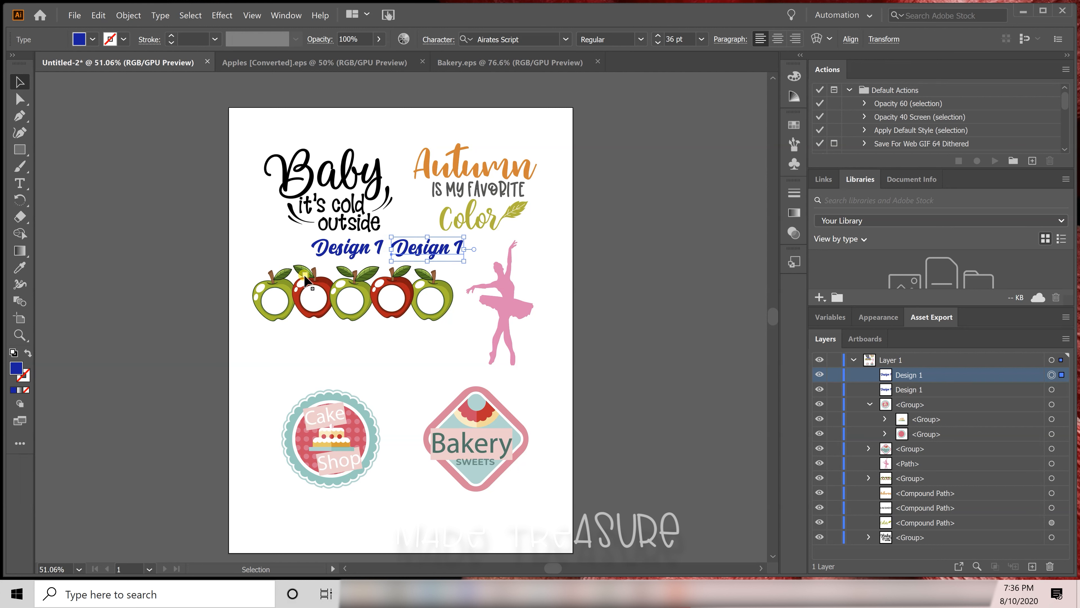
{"action": "key", "text": "Right"}
{"action": "key", "text": "Right"}
{"action": "key", "text": "Right"}
{"action": "key", "text": "Right"}
{"action": "key", "text": "Right"}
{"action": "key", "text": "Right"}
{"action": "key", "text": "Right"}
{"action": "key", "text": "Right"}
{"action": "key", "text": "Right"}
{"action": "key", "text": "Right"}
{"action": "key", "text": "Right"}
{"action": "key", "text": "Right"}
{"action": "key", "text": "Right"}
{"action": "key", "text": "Right"}
{"action": "key", "text": "Right"}
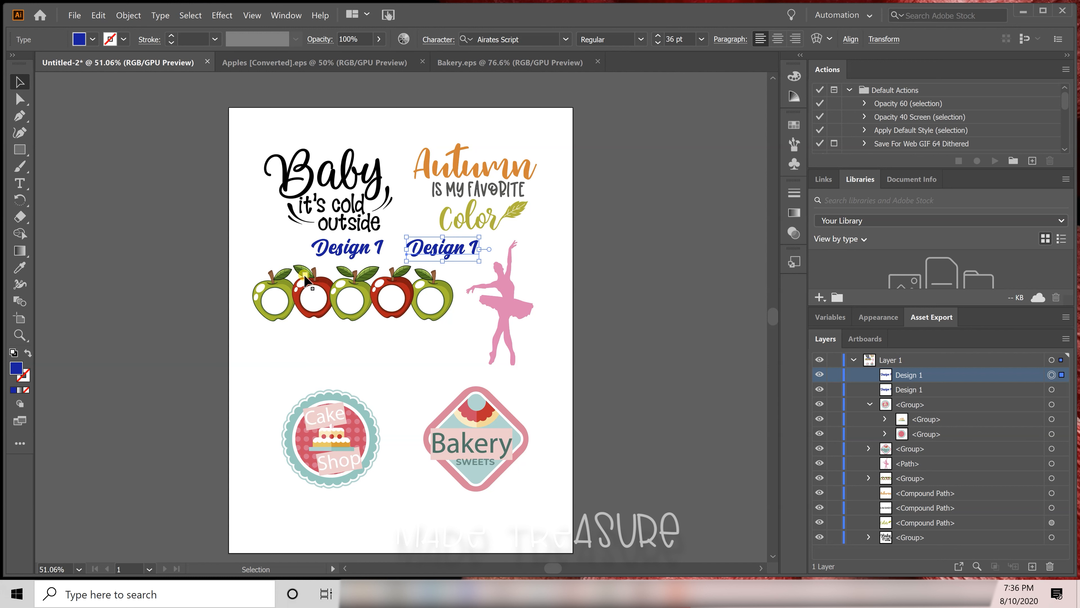
{"action": "key", "text": "Right"}
{"action": "key", "text": "Right"}
{"action": "key", "text": "Right"}
{"action": "key", "text": "Right"}
{"action": "key", "text": "Right"}
{"action": "key", "text": "Right"}
{"action": "key", "text": "Right"}
{"action": "key", "text": "Right"}
{"action": "key", "text": "Right"}
{"action": "key", "text": "Right"}
{"action": "key", "text": "Right"}
{"action": "key", "text": "Right"}
{"action": "key", "text": "Right"}
{"action": "key", "text": "Right"}
{"action": "key", "text": "Right"}
{"action": "key", "text": "Right"}
{"action": "key", "text": "Right"}
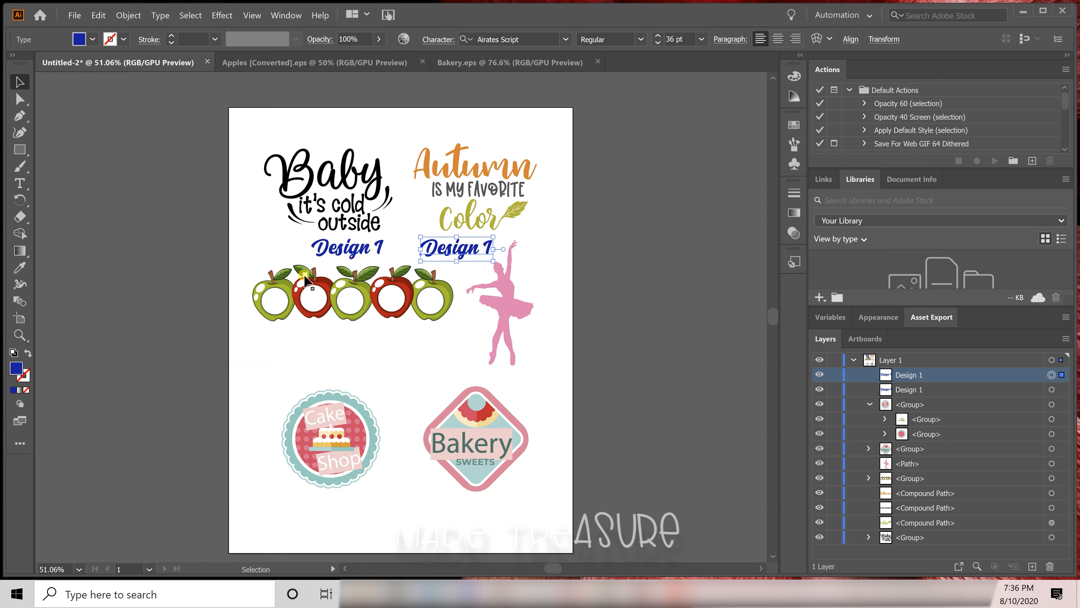
{"action": "key", "text": "Right"}
{"action": "key", "text": "Right"}
{"action": "key", "text": "Right"}
{"action": "key", "text": "Right"}
{"action": "key", "text": "Right"}
{"action": "key", "text": "Right"}
{"action": "key", "text": "Right"}
{"action": "key", "text": "Right"}
{"action": "key", "text": "Right"}
{"action": "key", "text": "Right"}
{"action": "key", "text": "Right"}
{"action": "key", "text": "Right"}
{"action": "key", "text": "Right"}
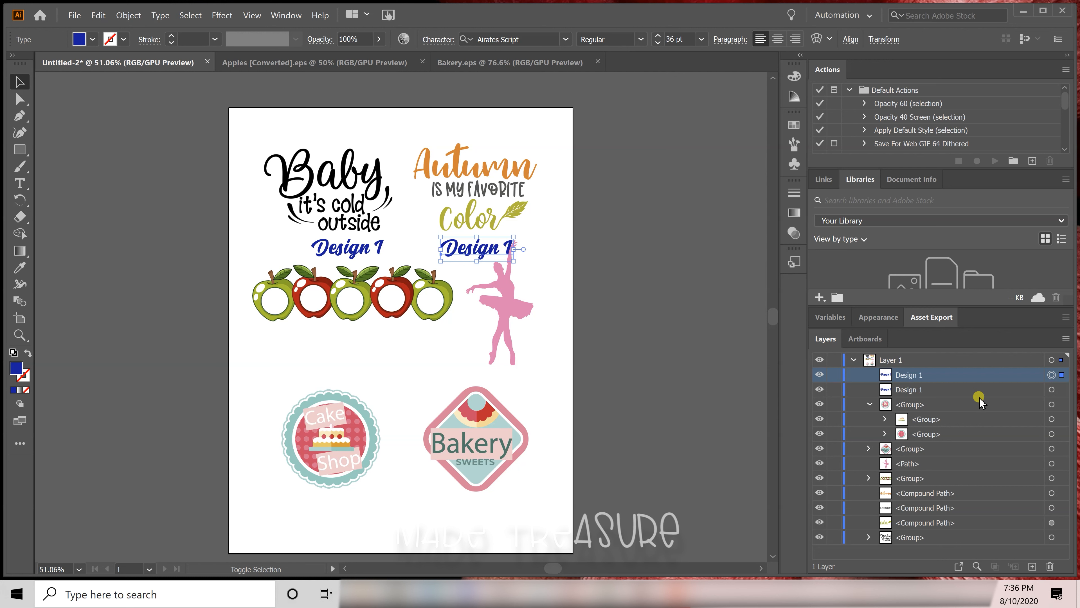
Step: Align the original and duplicated Design 1 labels by their vertical centers, and clear the selection
{"action": "left_click", "coordinate": [1052, 389], "text": "shift"}
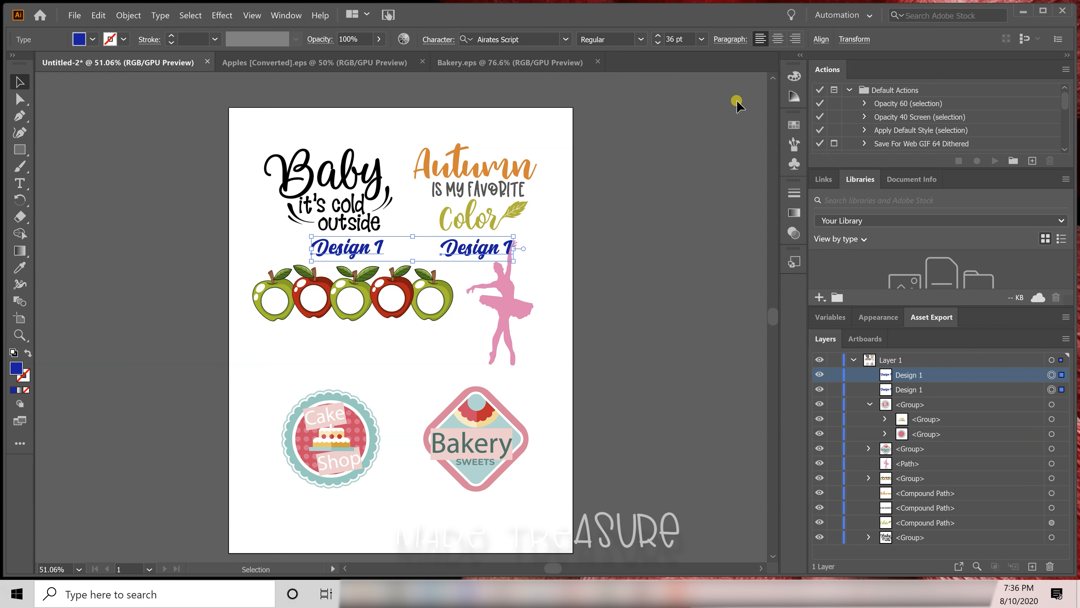
{"action": "left_click", "coordinate": [821, 39]}
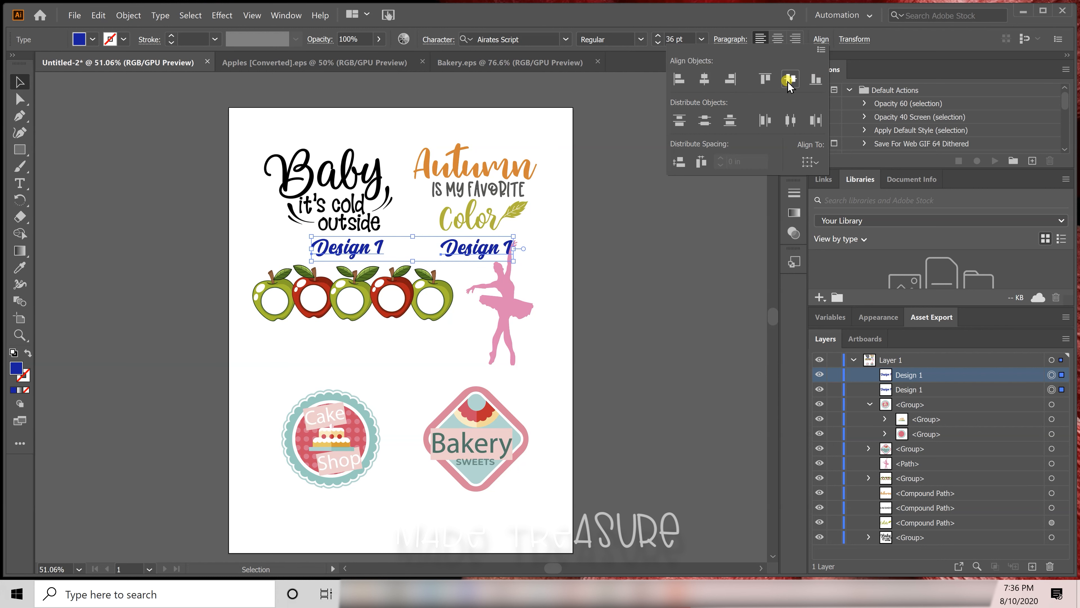
{"action": "left_click", "coordinate": [788, 81]}
{"action": "left_click", "coordinate": [649, 224]}
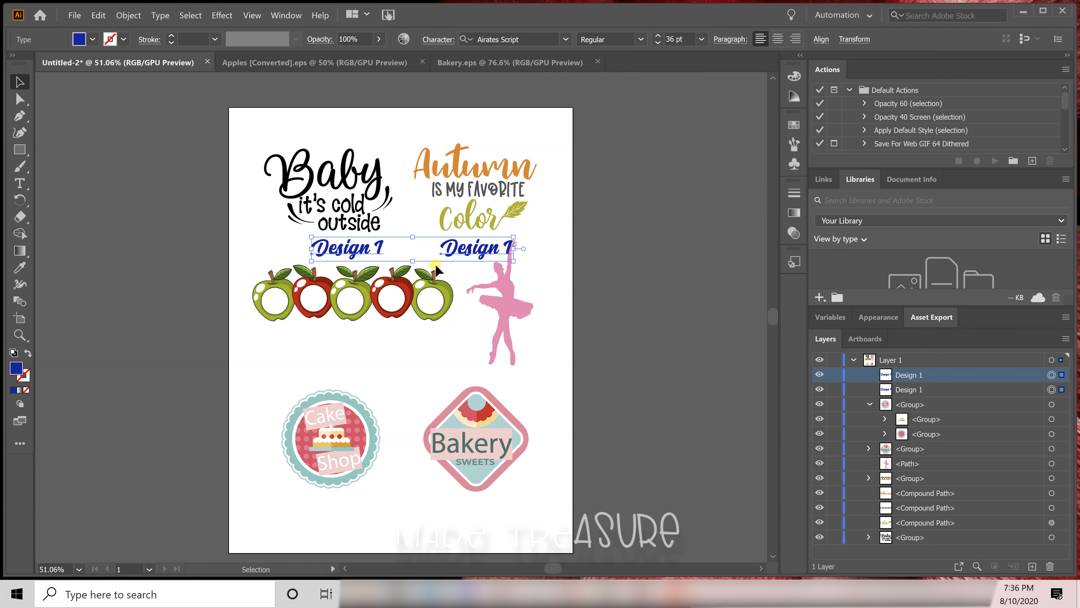
{"action": "left_click", "coordinate": [1052, 375]}
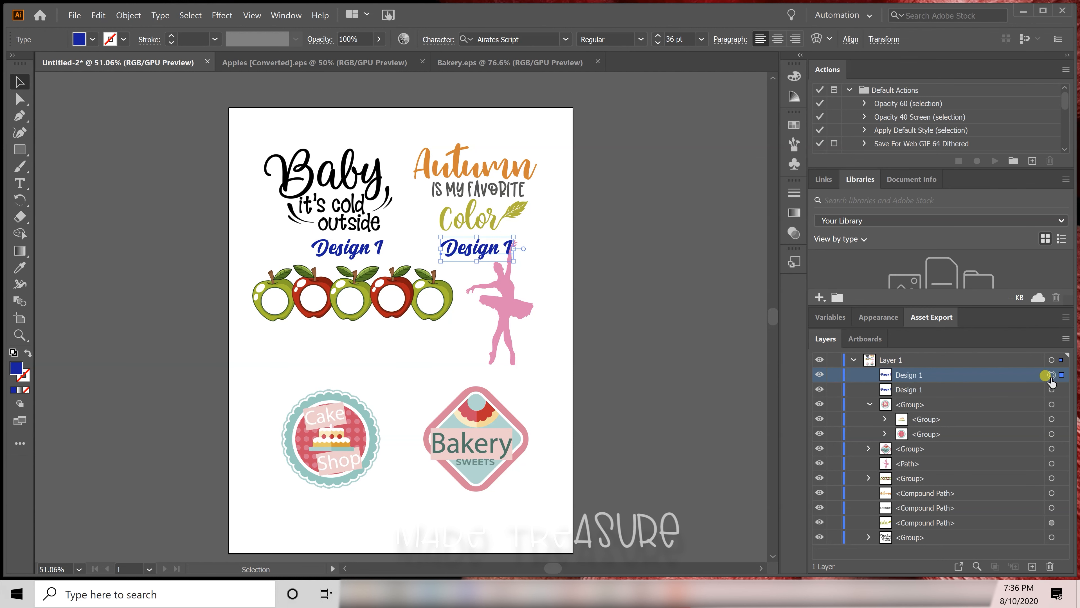
{"action": "left_click", "coordinate": [377, 247]}
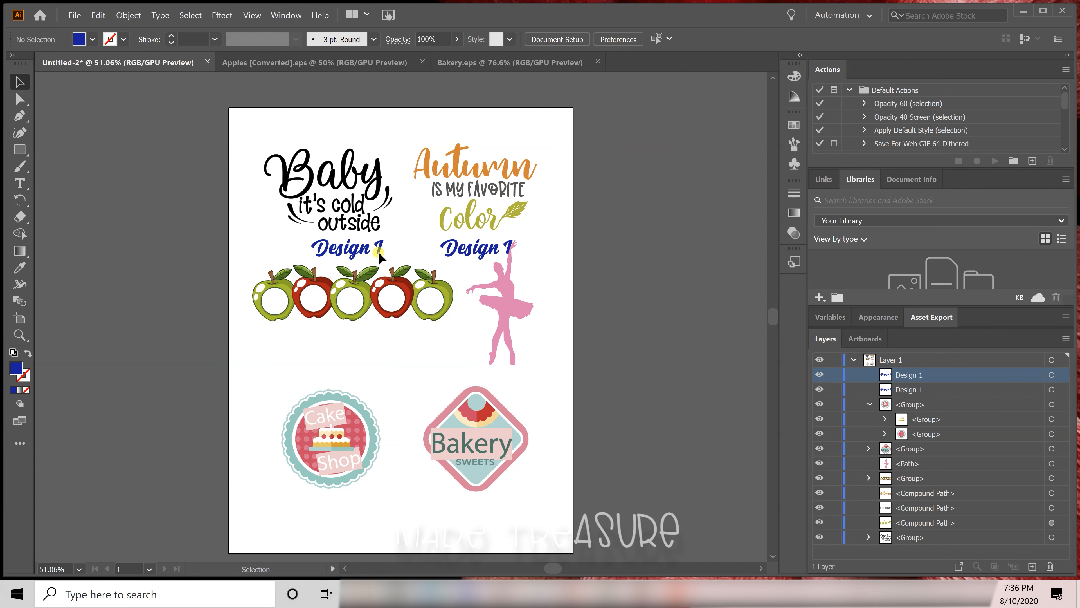
Step: Center the Design 1 label beneath the Baby It's Cold Outside design and place copies beneath the apples, ballerina, Cake Shop and Bakery designs
{"action": "left_click", "coordinate": [364, 251]}
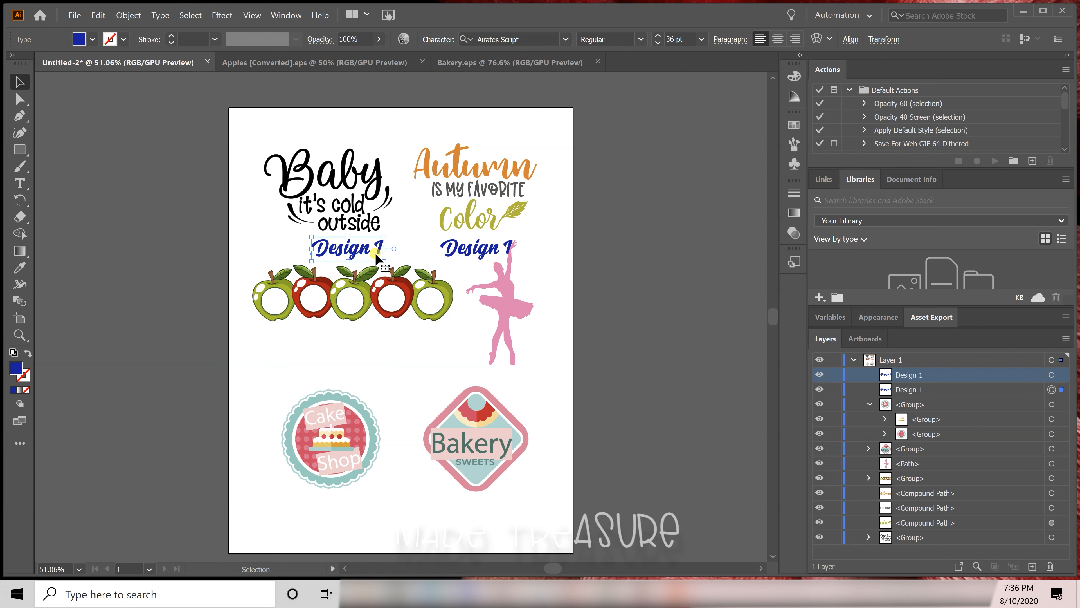
{"action": "left_click_drag", "start_coordinate": [375, 253], "coordinate": [361, 252]}
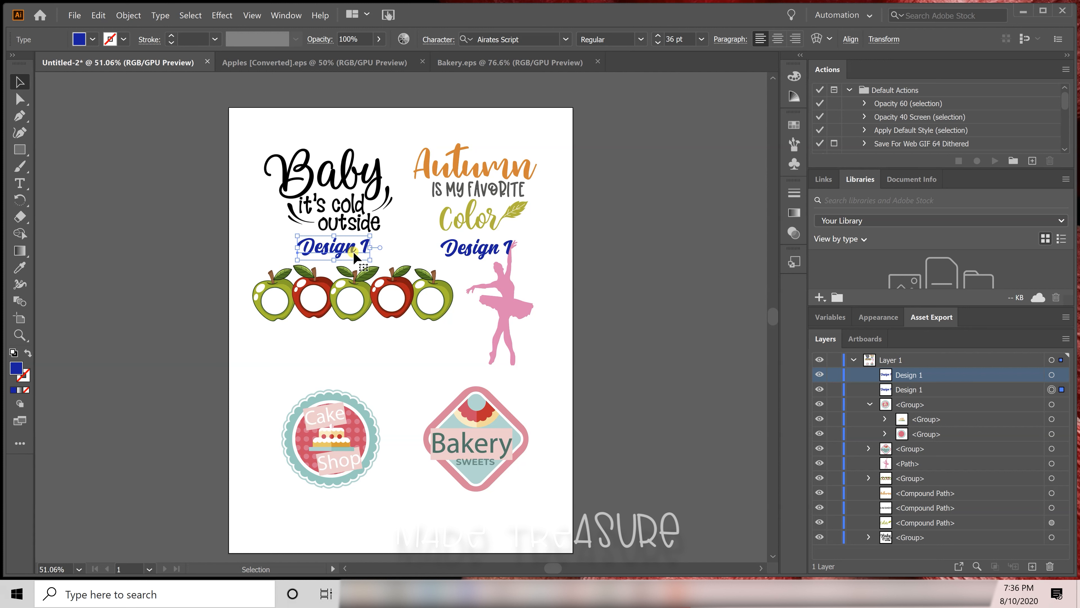
{"action": "left_click_drag", "start_coordinate": [353, 255], "coordinate": [354, 350]}
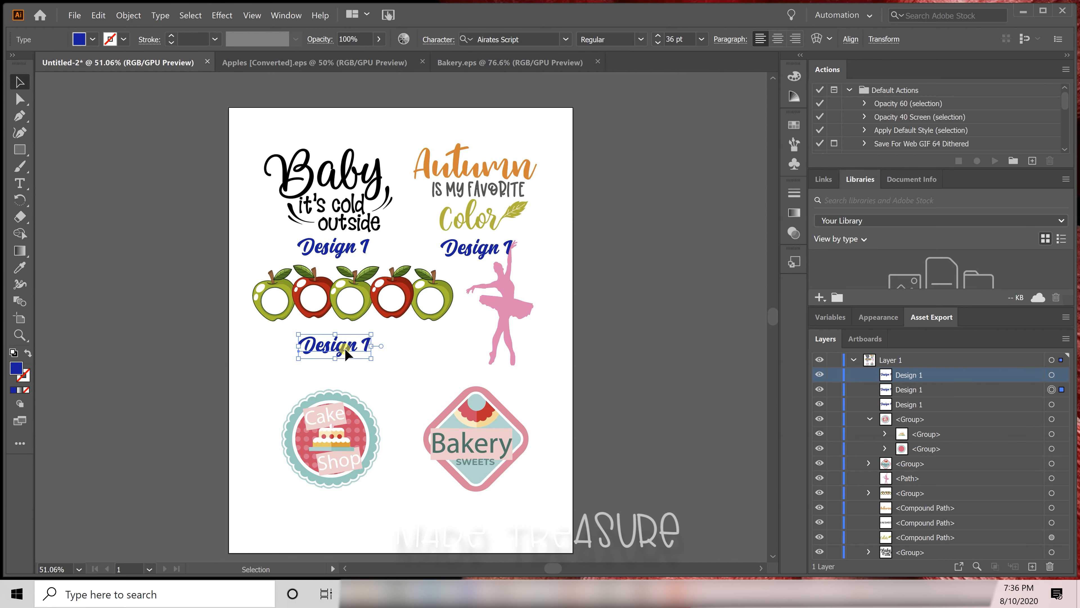
{"action": "left_click_drag", "start_coordinate": [345, 348], "coordinate": [494, 381]}
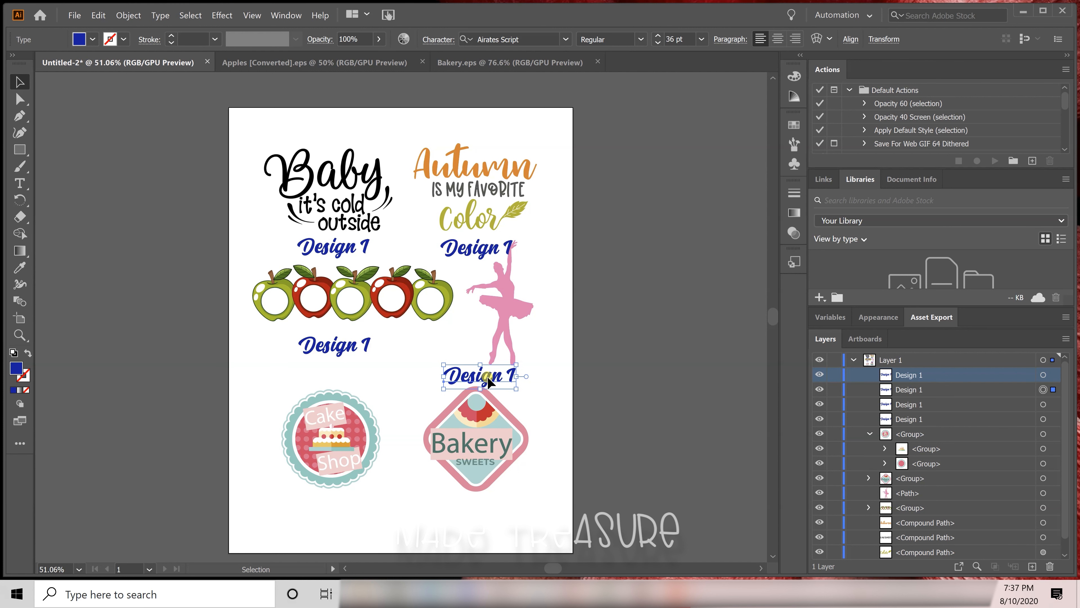
{"action": "left_click", "coordinate": [494, 383]}
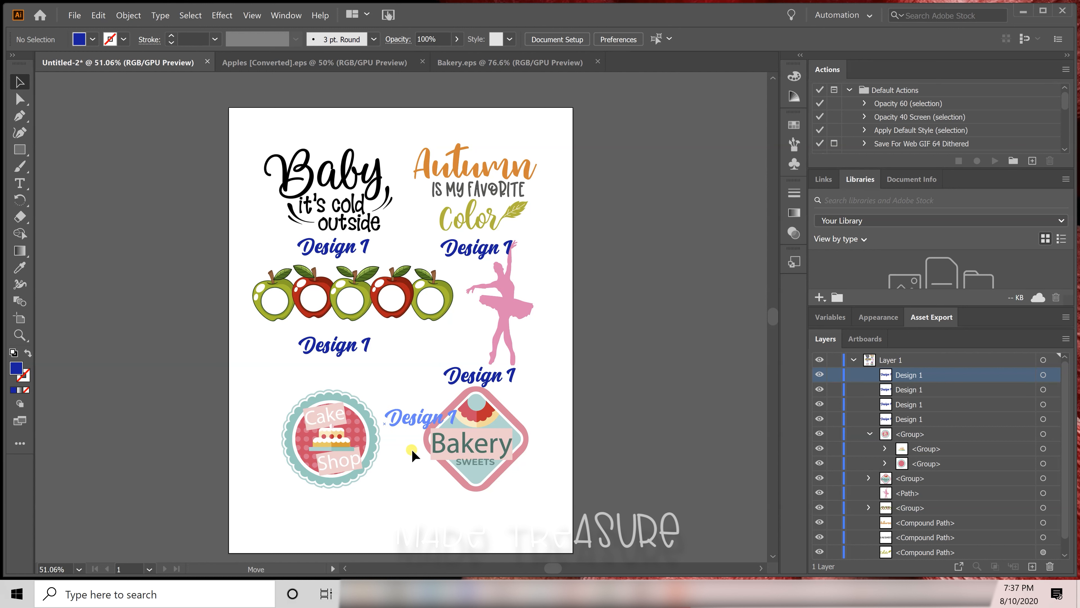
{"action": "left_click_drag", "start_coordinate": [412, 450], "coordinate": [483, 515]}
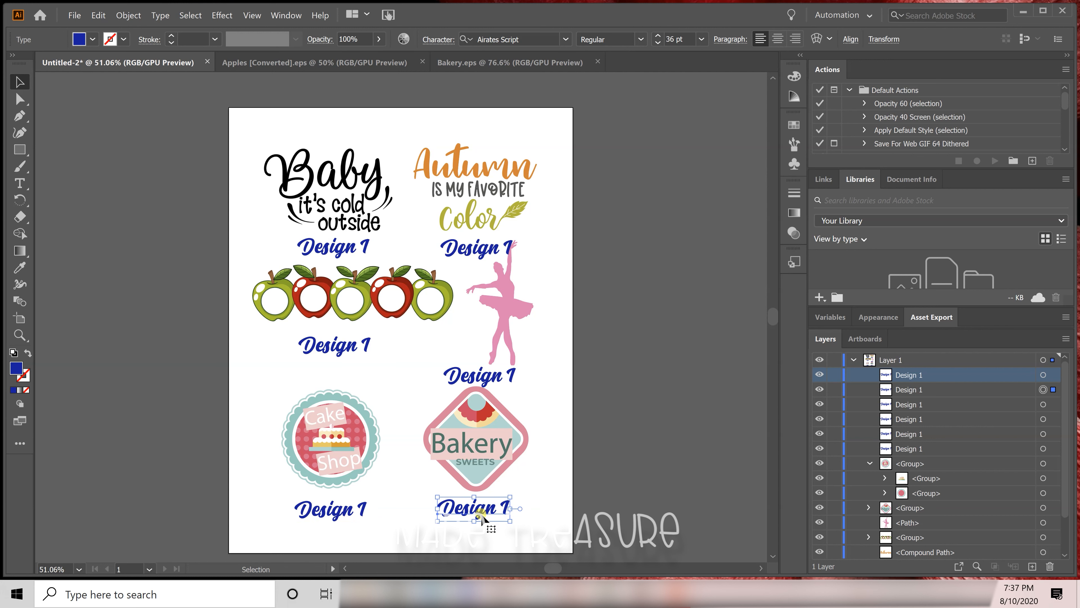
Step: Change the label beneath the Autumn Is My Favorite Color design to read Design 2
{"action": "left_click", "coordinate": [341, 248]}
{"action": "left_click", "coordinate": [19, 185]}
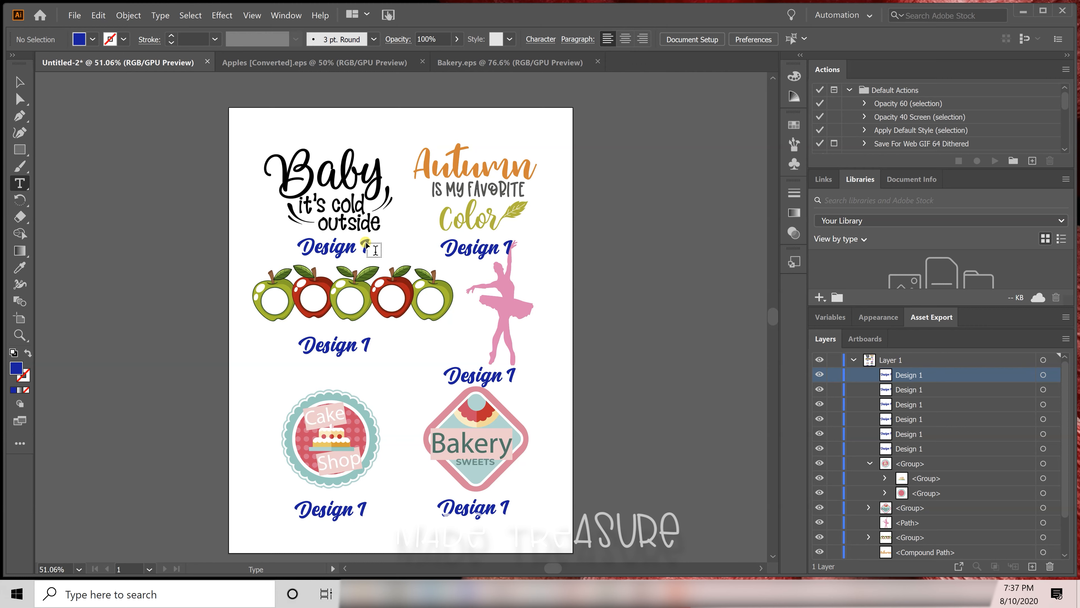
{"action": "key", "text": "ctrl+equal"}
{"action": "key", "text": "ctrl+equal"}
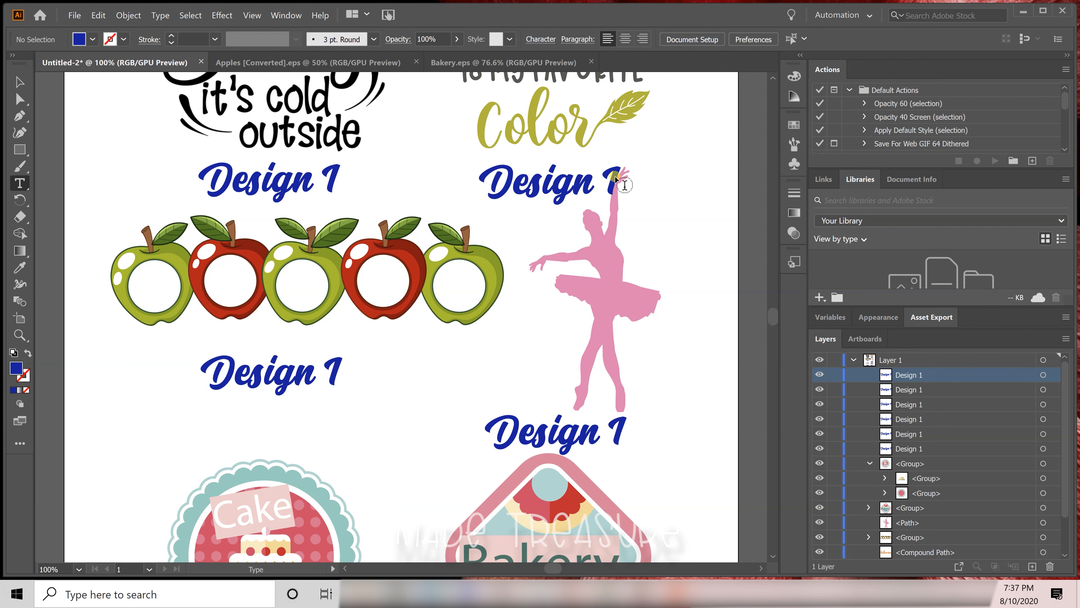
{"action": "left_click", "coordinate": [617, 190]}
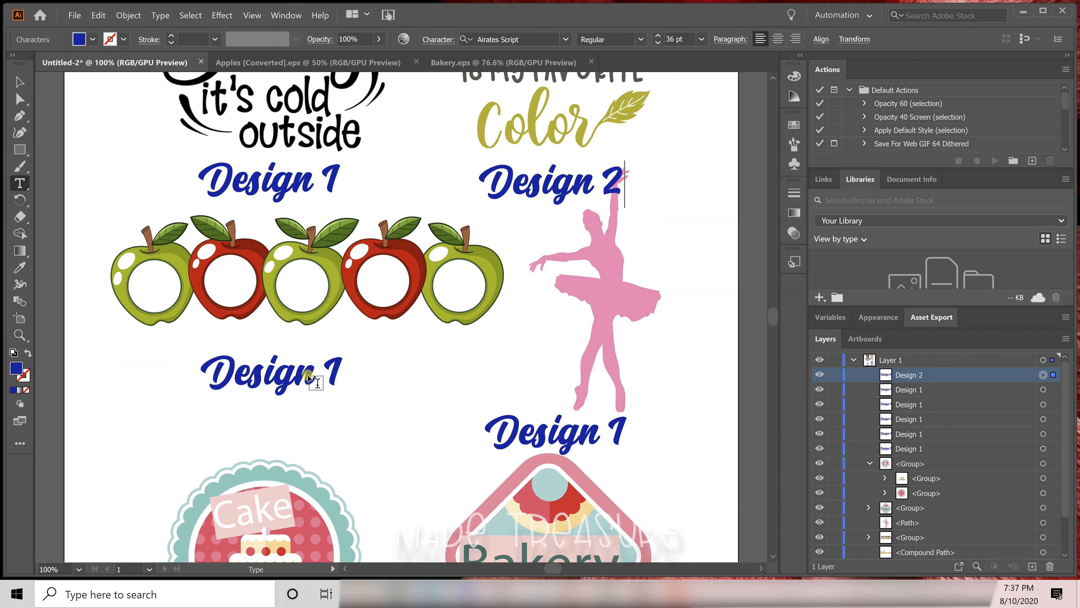
Step: Change the label beneath the row of apples to read Design 3 and finish editing the text
{"action": "left_click", "coordinate": [338, 383]}
{"action": "key", "text": "BackSpace"}
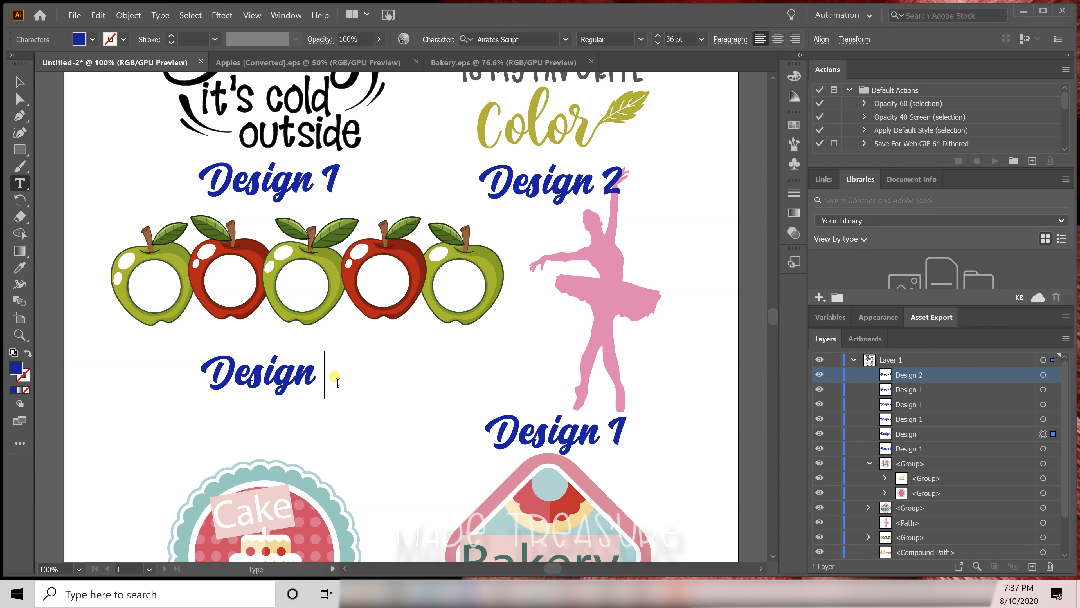
{"action": "type", "text": "3"}
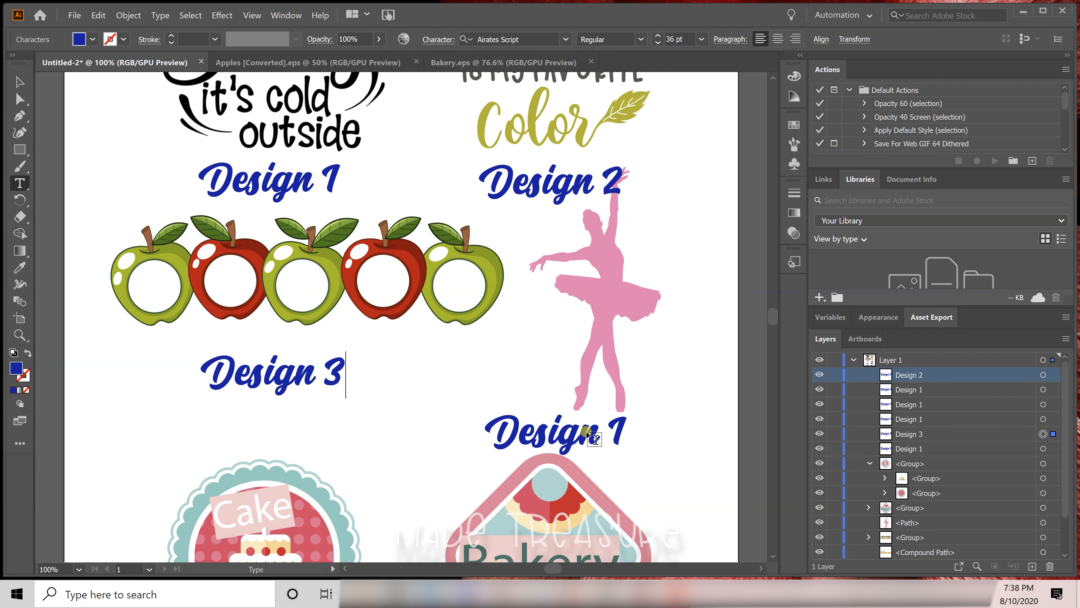
{"action": "key", "text": "Escape"}
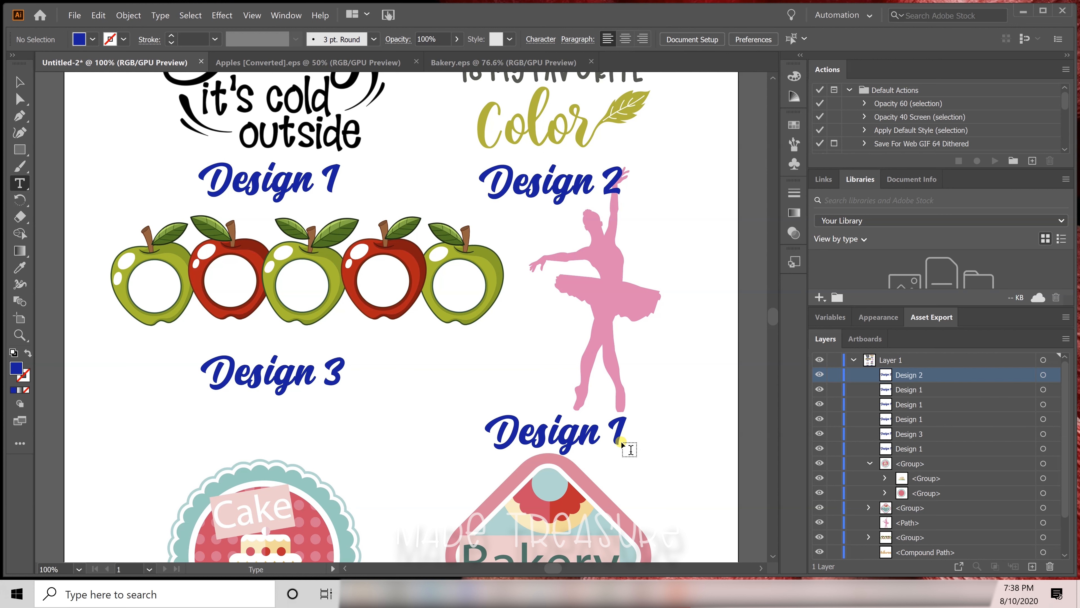
{"action": "left_click", "coordinate": [631, 441]}
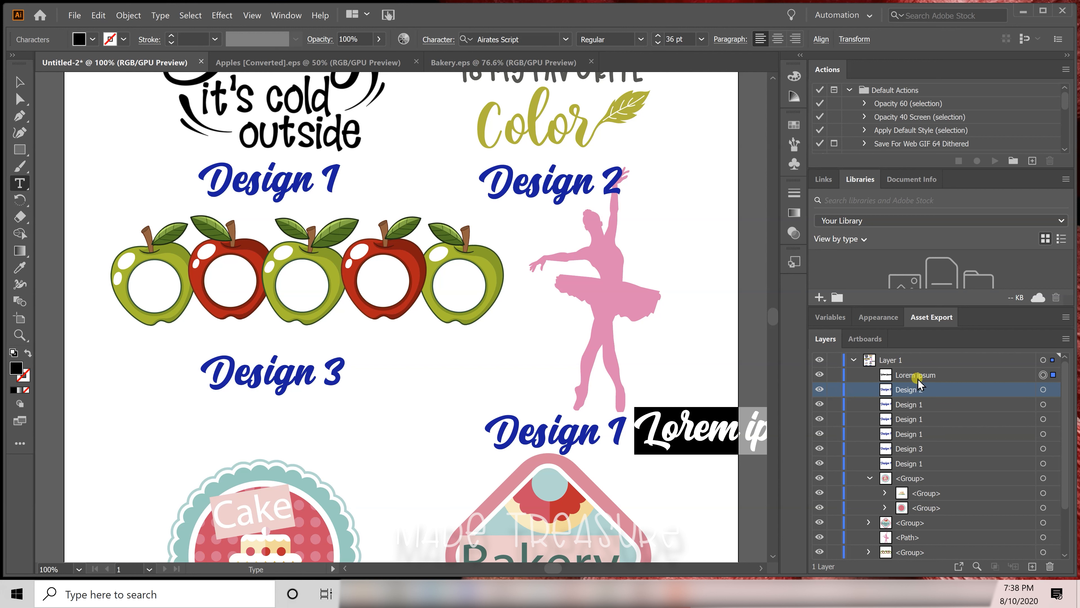
{"action": "left_click", "coordinate": [906, 377]}
{"action": "left_click_drag", "start_coordinate": [904, 378], "coordinate": [1051, 568]}
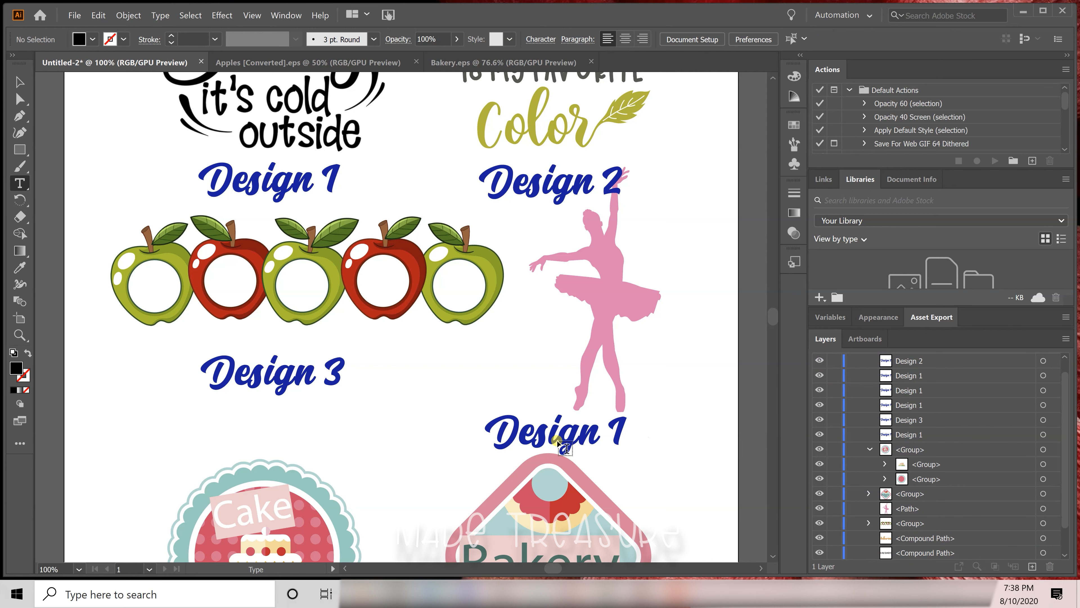
{"action": "left_click", "coordinate": [575, 426]}
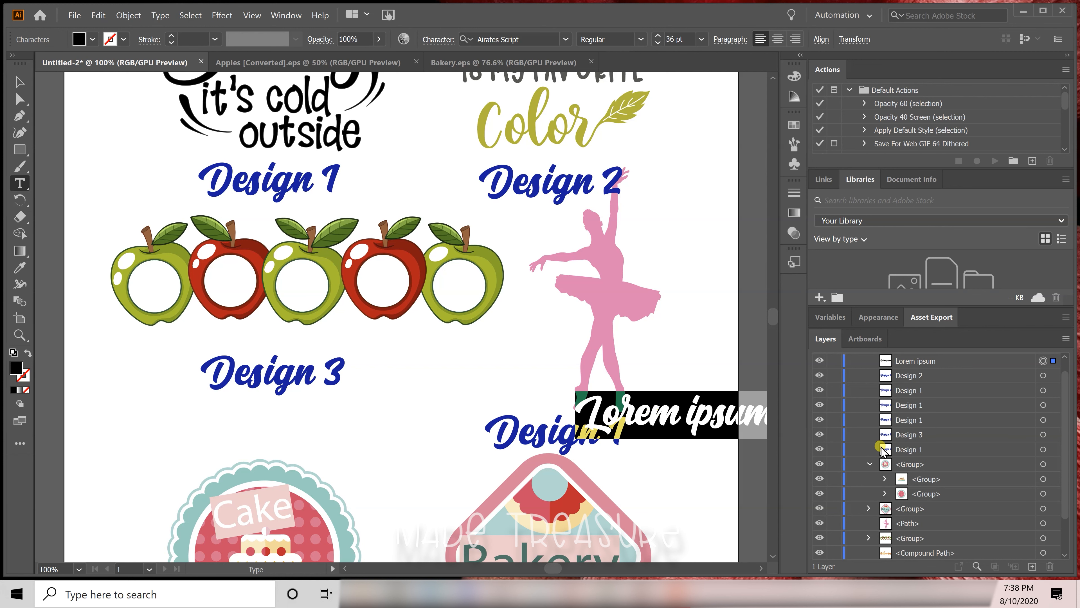
{"action": "left_click_drag", "start_coordinate": [930, 362], "coordinate": [1051, 568]}
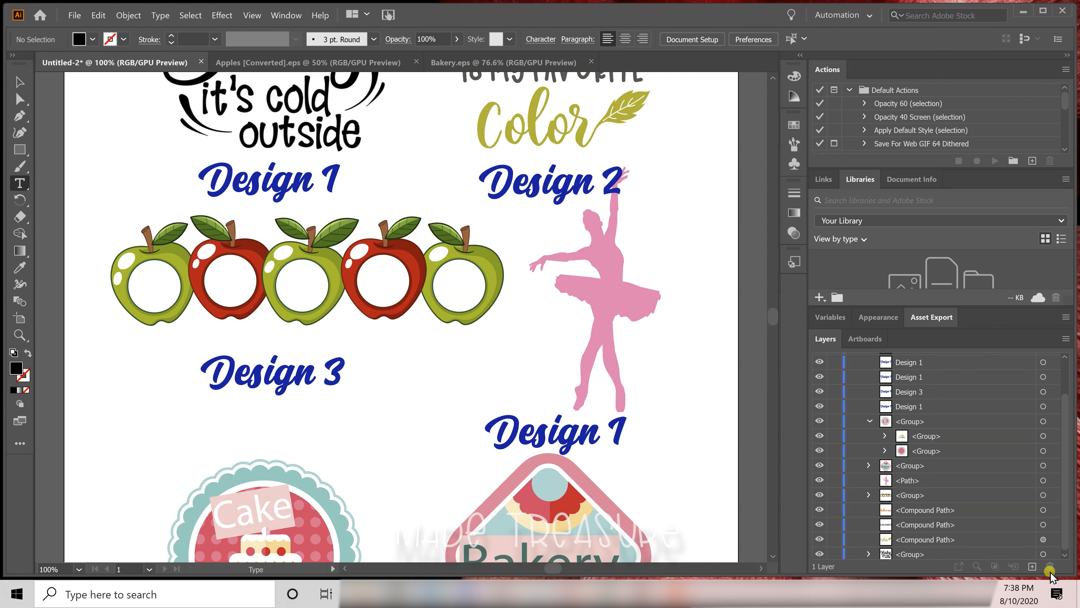
Step: Change the label beneath the ballerina to read Design 4
{"action": "left_click", "coordinate": [612, 442]}
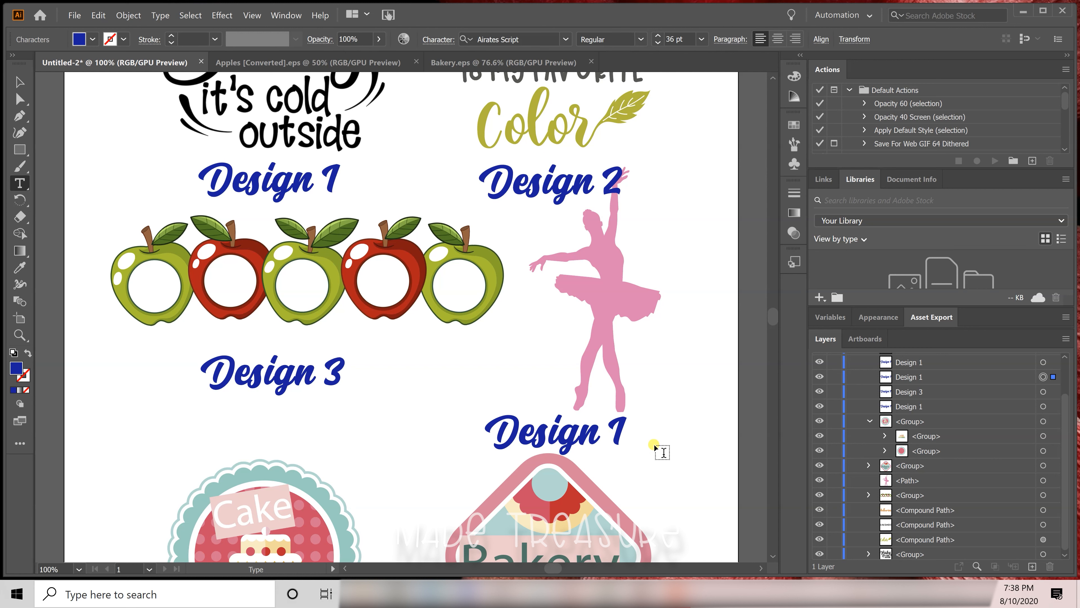
{"action": "key", "text": "BackSpace"}
{"action": "type", "text": "4"}
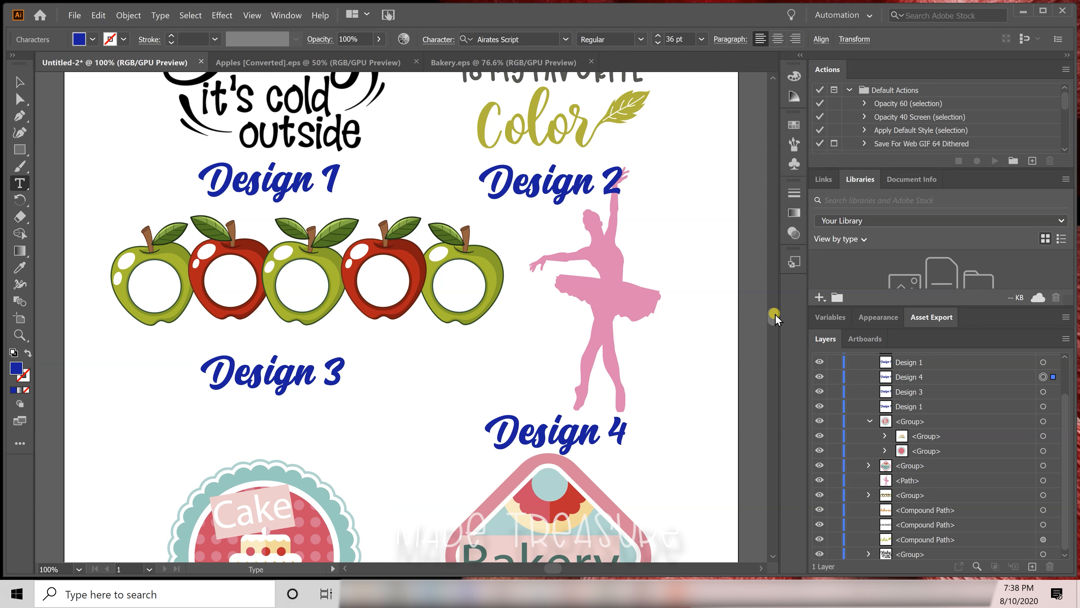
Step: Change the label beneath the Cake Shop badge to read Design 5
{"action": "left_click_drag", "start_coordinate": [772, 315], "coordinate": [775, 325]}
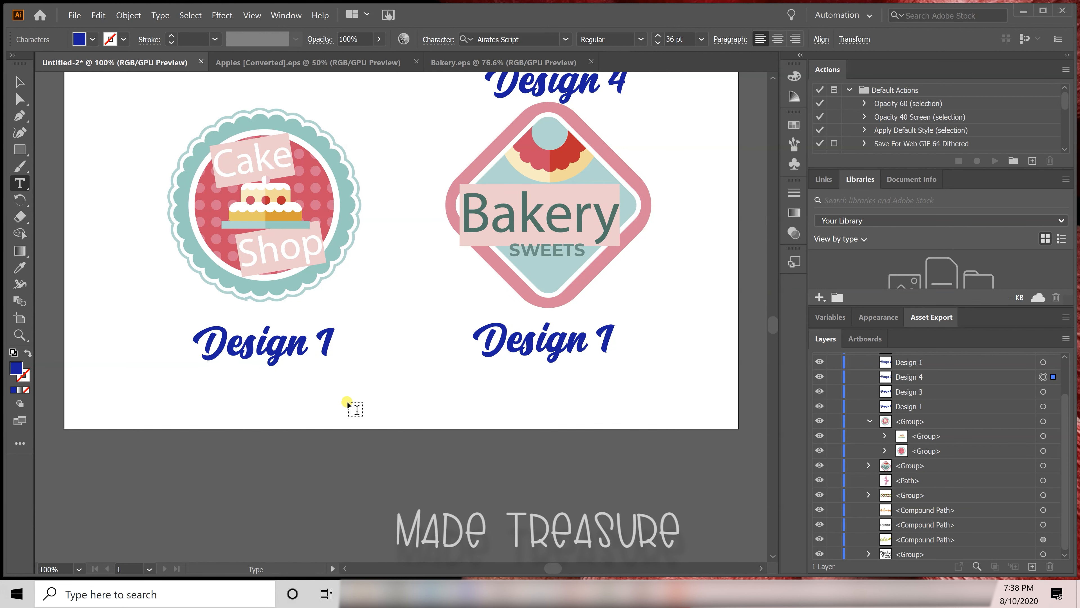
{"action": "left_click", "coordinate": [216, 411]}
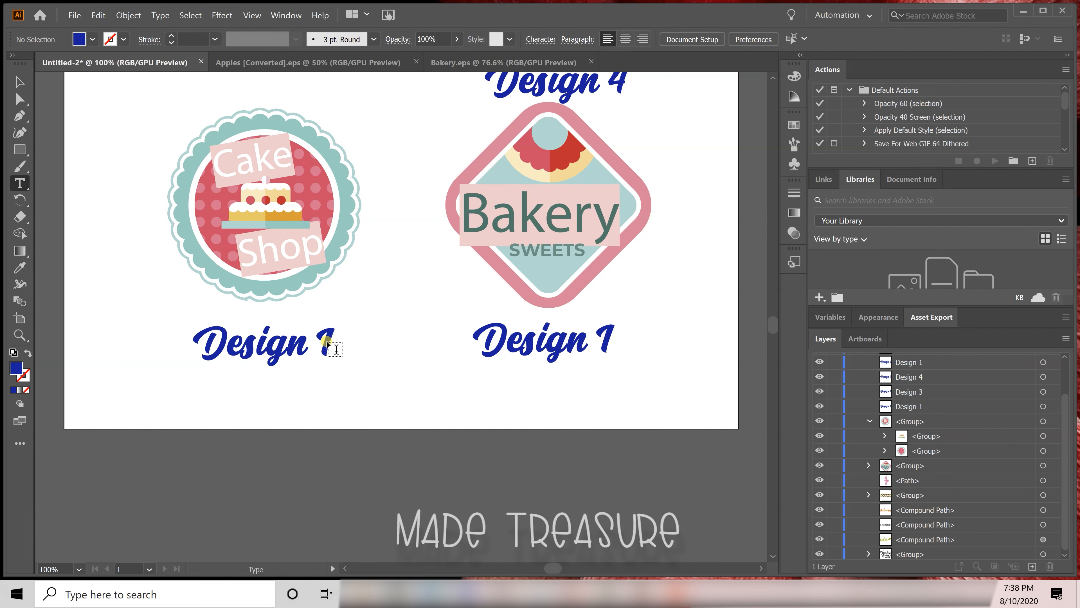
{"action": "left_click", "coordinate": [324, 353]}
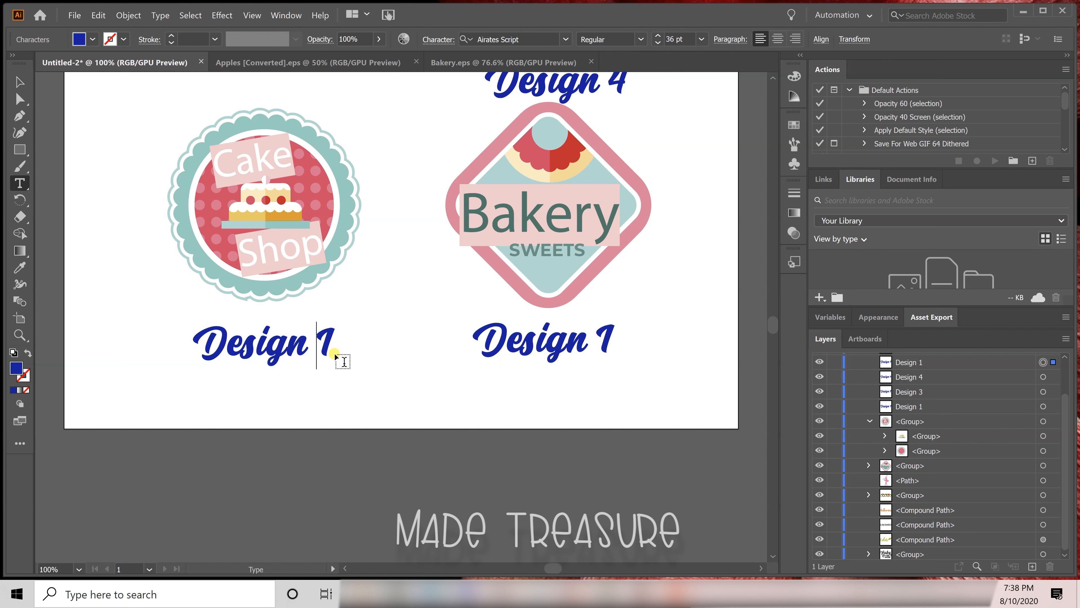
{"action": "key", "text": "BackSpace"}
{"action": "type", "text": "5"}
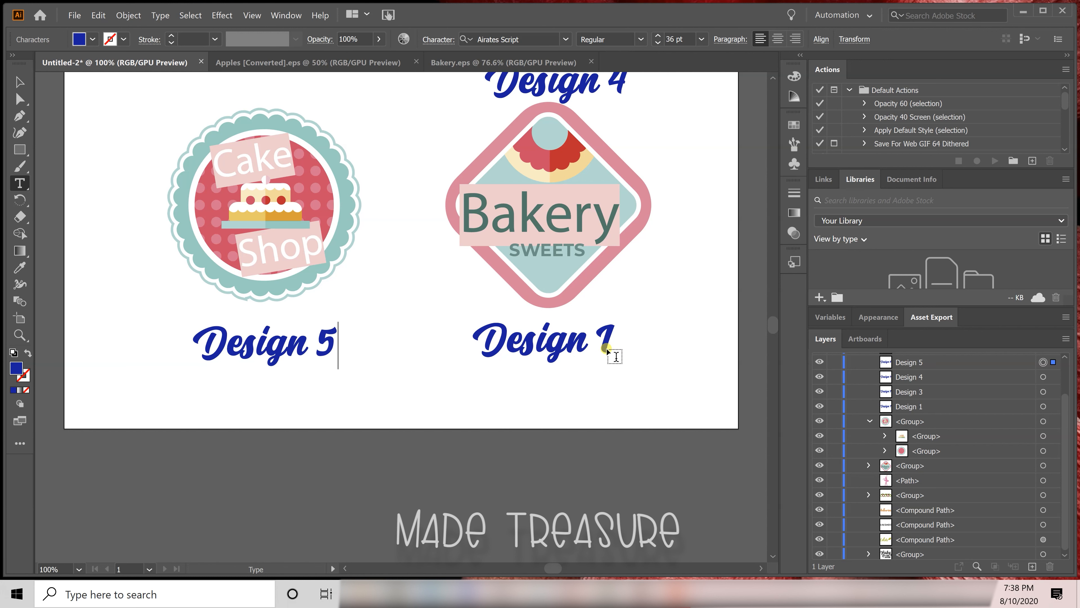
Step: Change the label beneath the Bakery Sweets badge to read Design 6 and leave text editing
{"action": "left_click", "coordinate": [617, 401]}
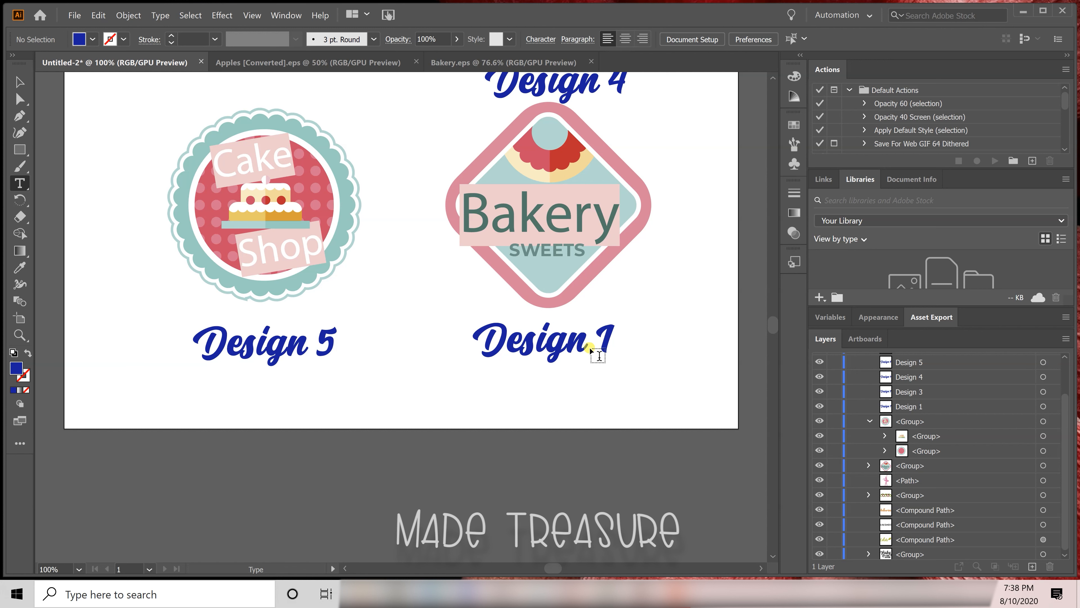
{"action": "left_click", "coordinate": [607, 349]}
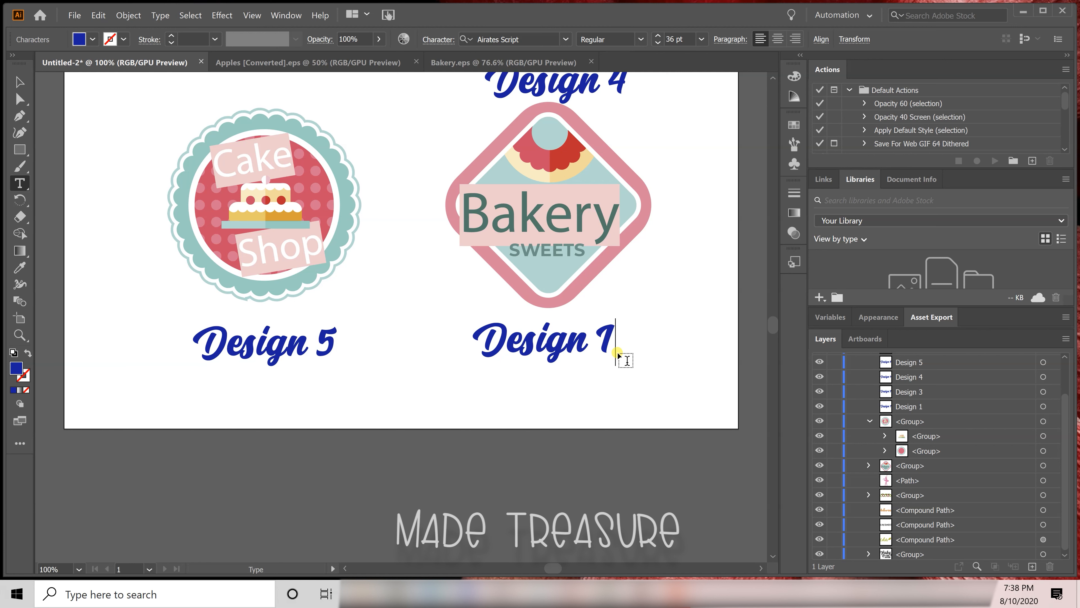
{"action": "key", "text": "BackSpace"}
{"action": "type", "text": "6"}
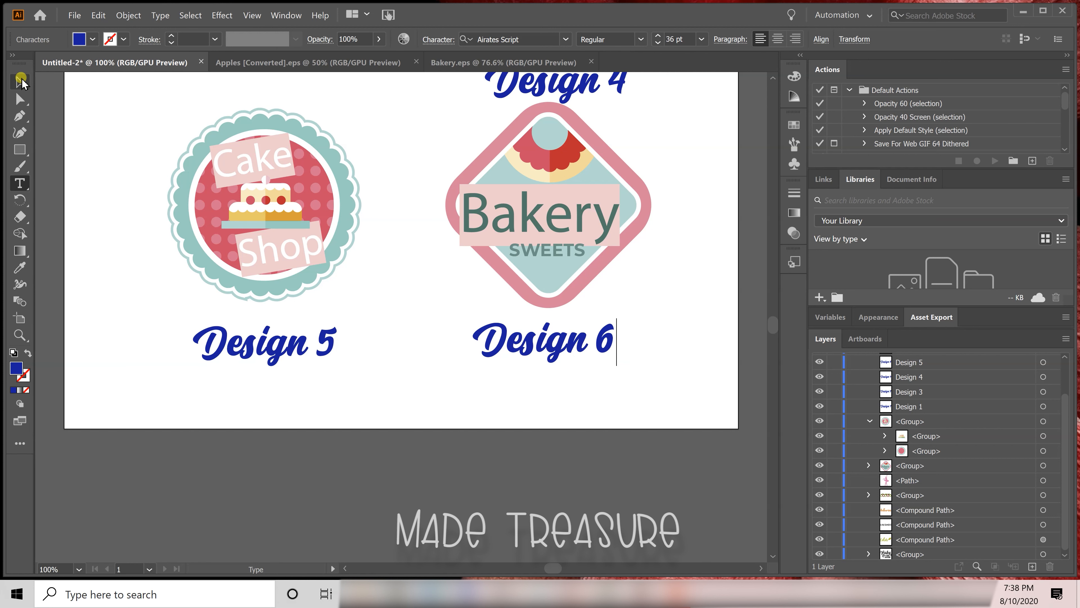
{"action": "left_click", "coordinate": [20, 80]}
Step: Review the whole page with its designs and numbered labels
{"action": "key", "text": "ctrl+minus"}
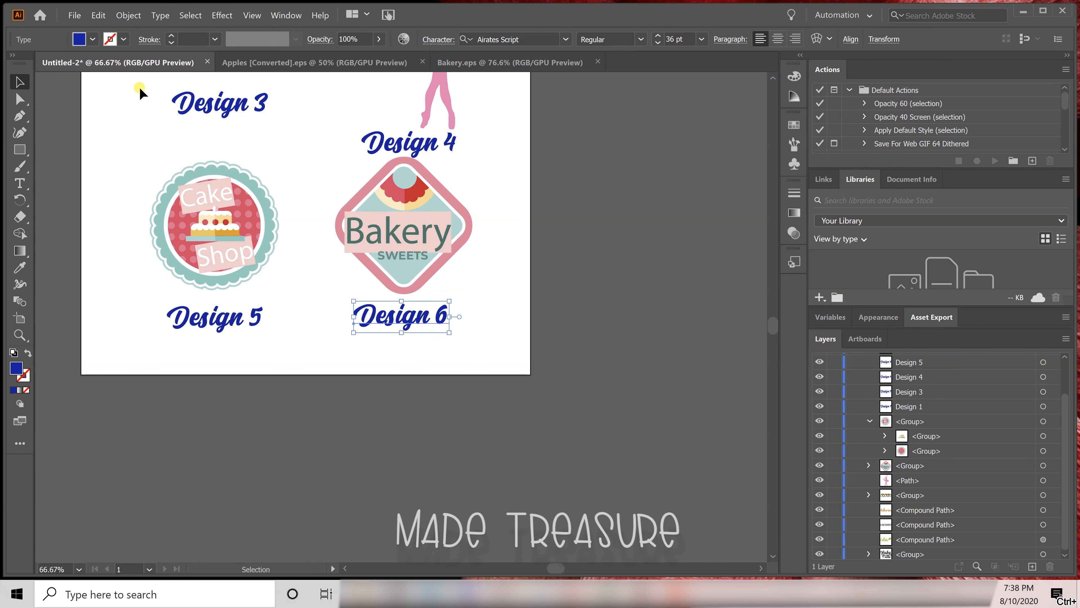
{"action": "key", "text": "alt"}
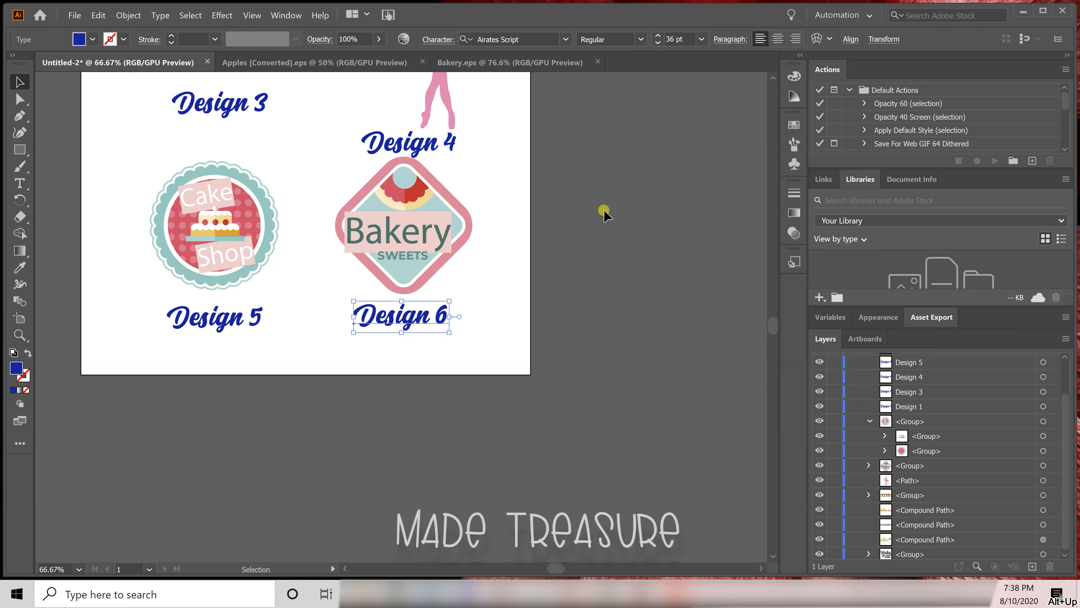
{"action": "mouse_move", "coordinate": [771, 328]}
{"action": "left_mouse_down"}
{"action": "mouse_move", "coordinate": [771, 310]}
{"action": "mouse_move", "coordinate": [773, 318]}
{"action": "left_mouse_up"}
{"action": "key", "text": "ctrl+minus"}
{"action": "key", "text": "v"}
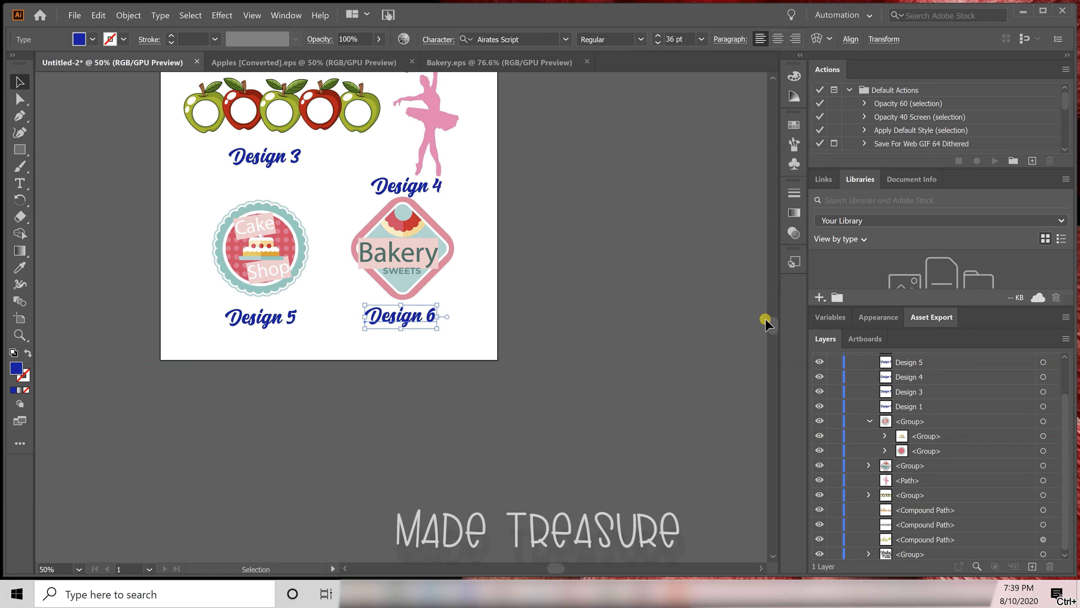
{"action": "left_click_drag", "start_coordinate": [773, 323], "coordinate": [775, 314]}
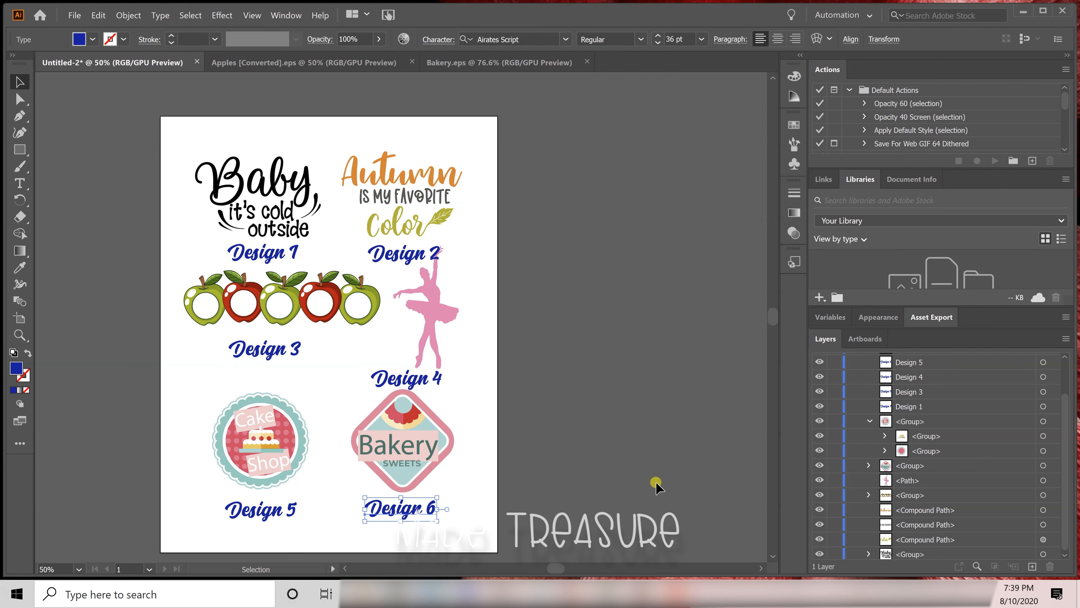
{"action": "left_click_drag", "start_coordinate": [565, 571], "coordinate": [556, 572]}
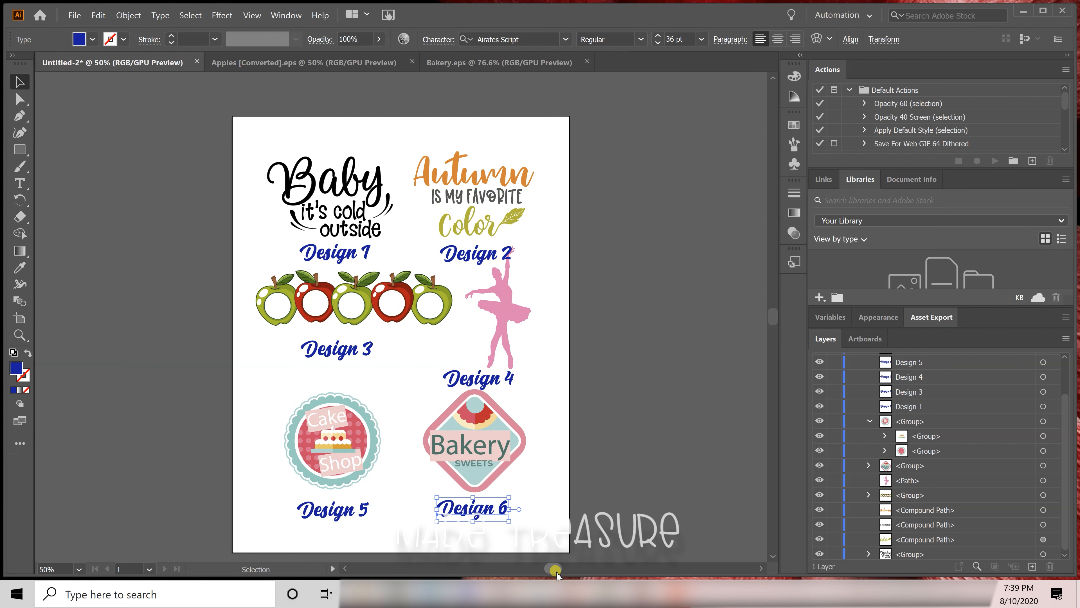
Step: Open the print settings for the page and bring up the printing preferences of the ET-7750 Series(Network) printer
{"action": "left_click", "coordinate": [74, 16]}
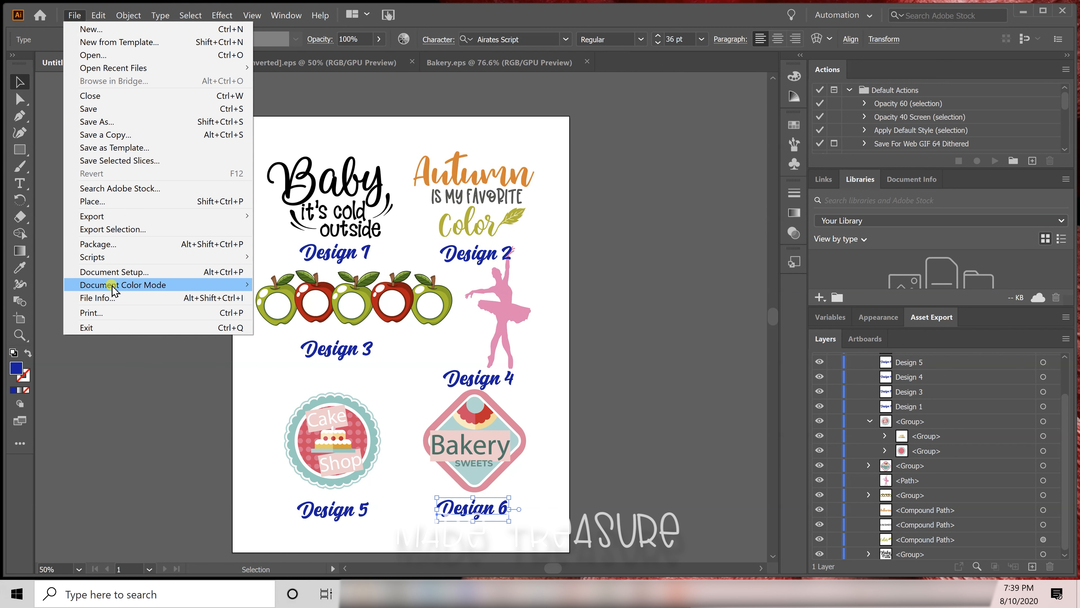
{"action": "left_click", "coordinate": [100, 315]}
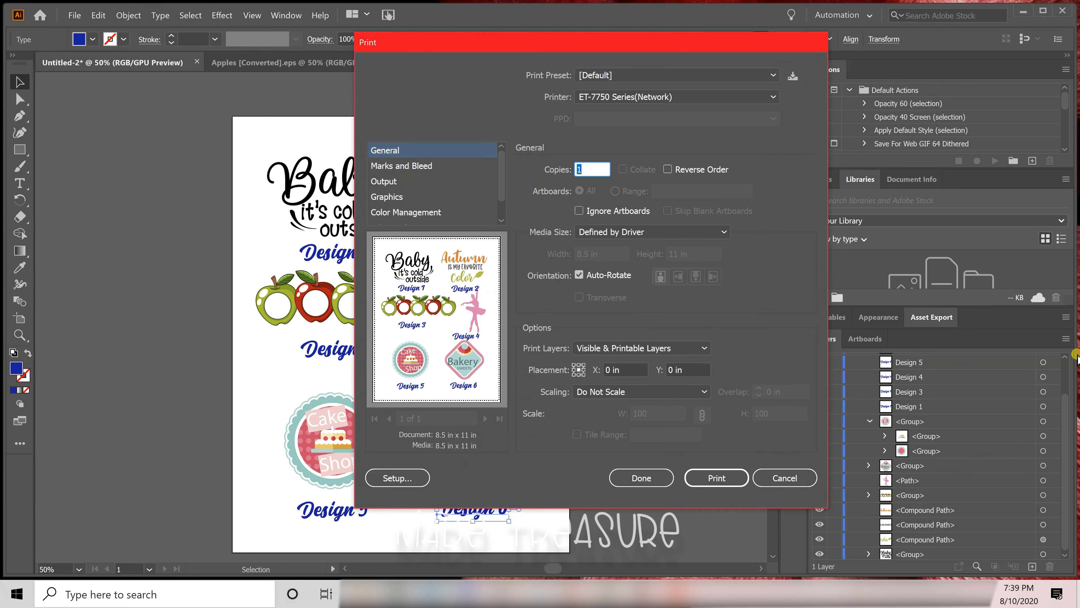
{"action": "left_click_drag", "start_coordinate": [545, 45], "coordinate": [784, 45]}
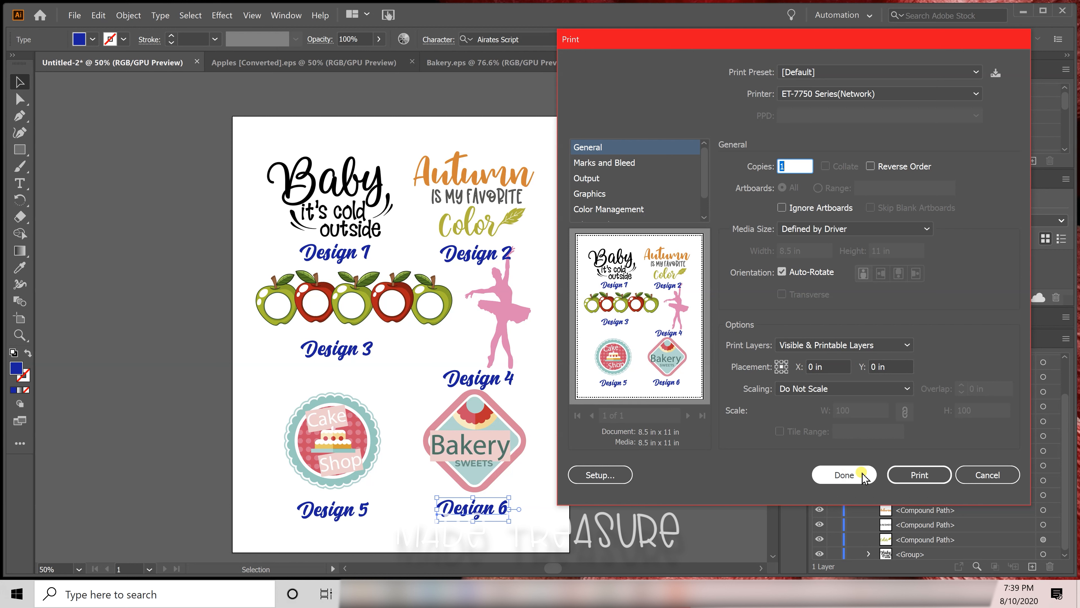
{"action": "left_click", "coordinate": [631, 475]}
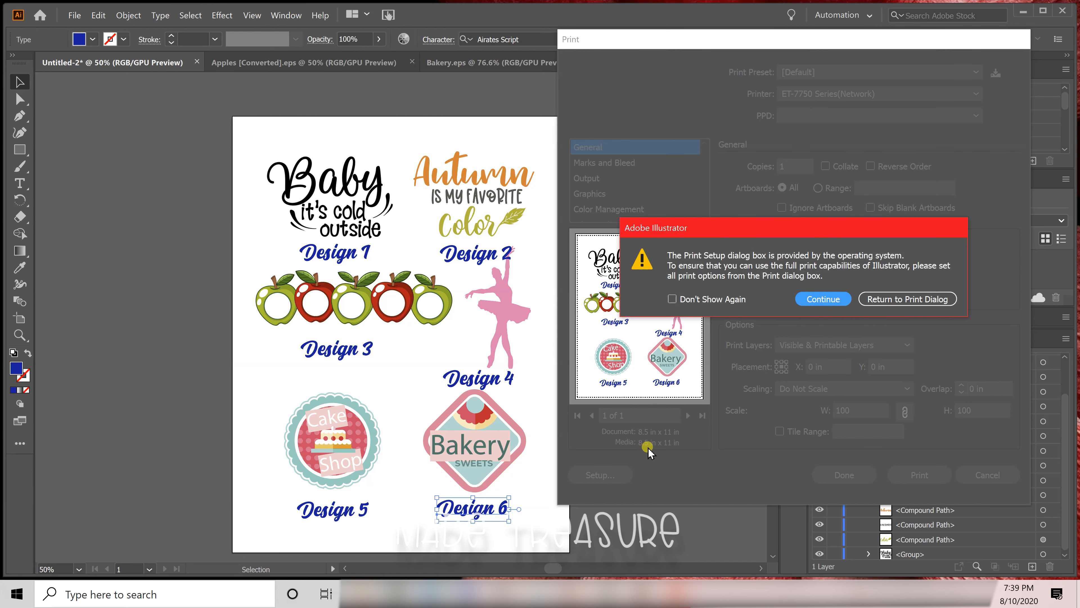
{"action": "left_click", "coordinate": [807, 301]}
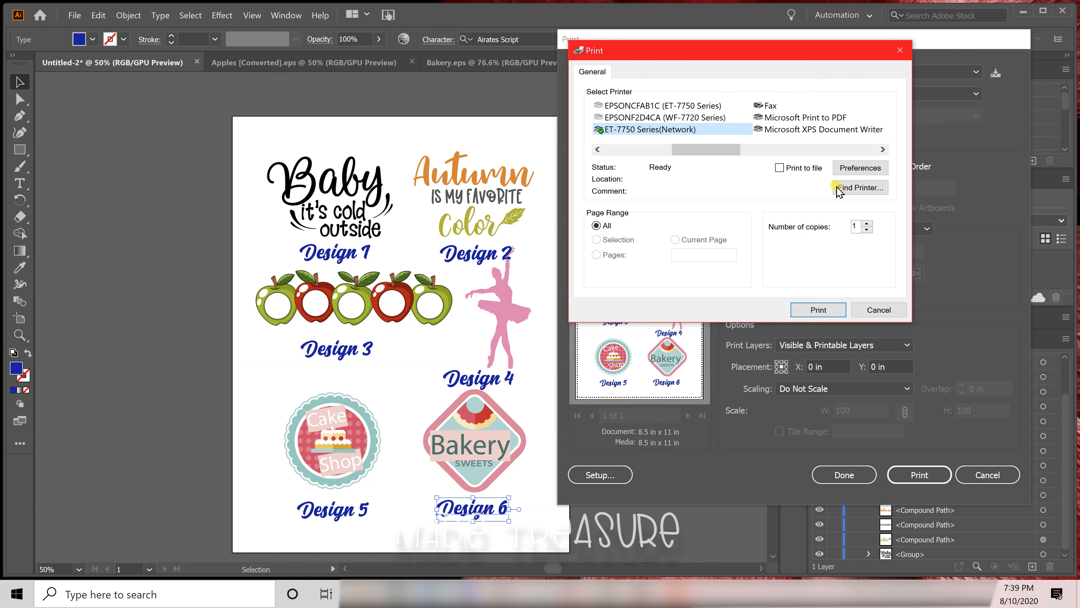
{"action": "left_click", "coordinate": [844, 169]}
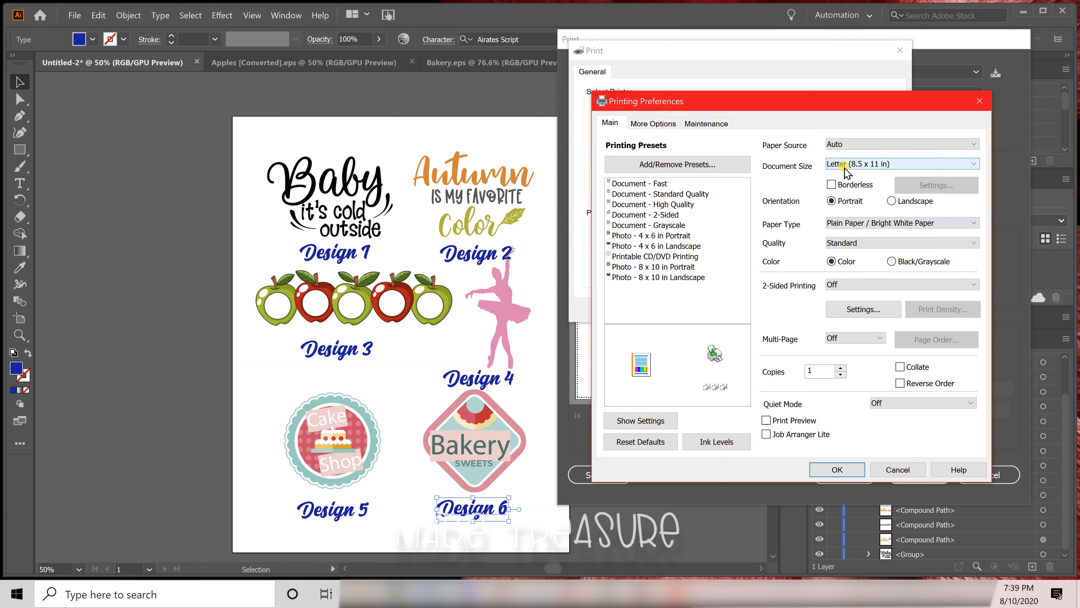
Step: Toggle the High Speed option in the printer's additional settings, accept the preferences, and cancel printing the page
{"action": "left_click", "coordinate": [661, 126]}
{"action": "left_click", "coordinate": [777, 376]}
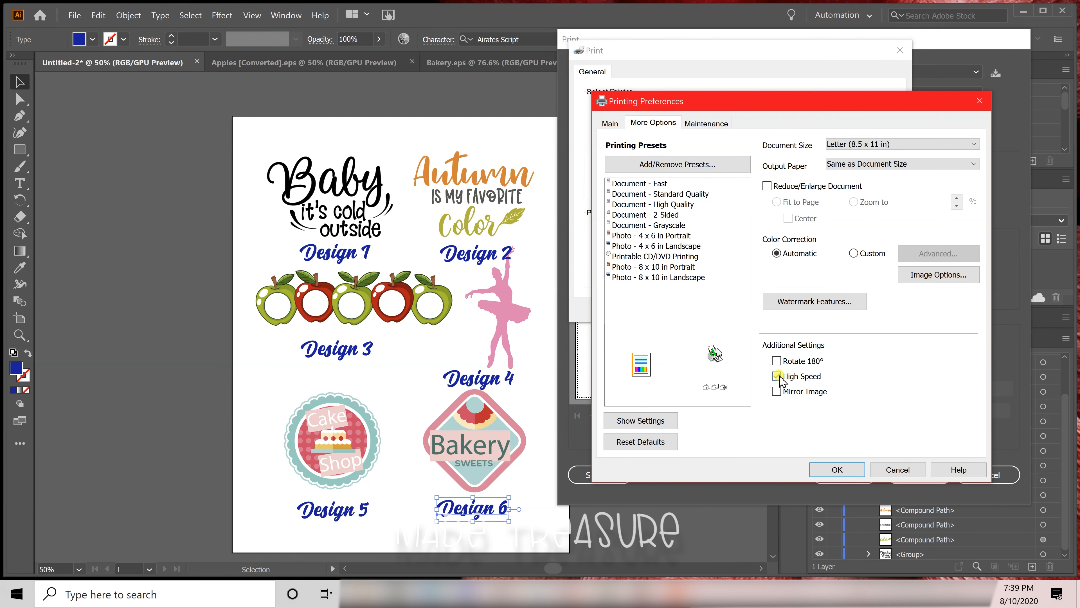
{"action": "left_click", "coordinate": [777, 376]}
{"action": "left_click", "coordinate": [836, 468]}
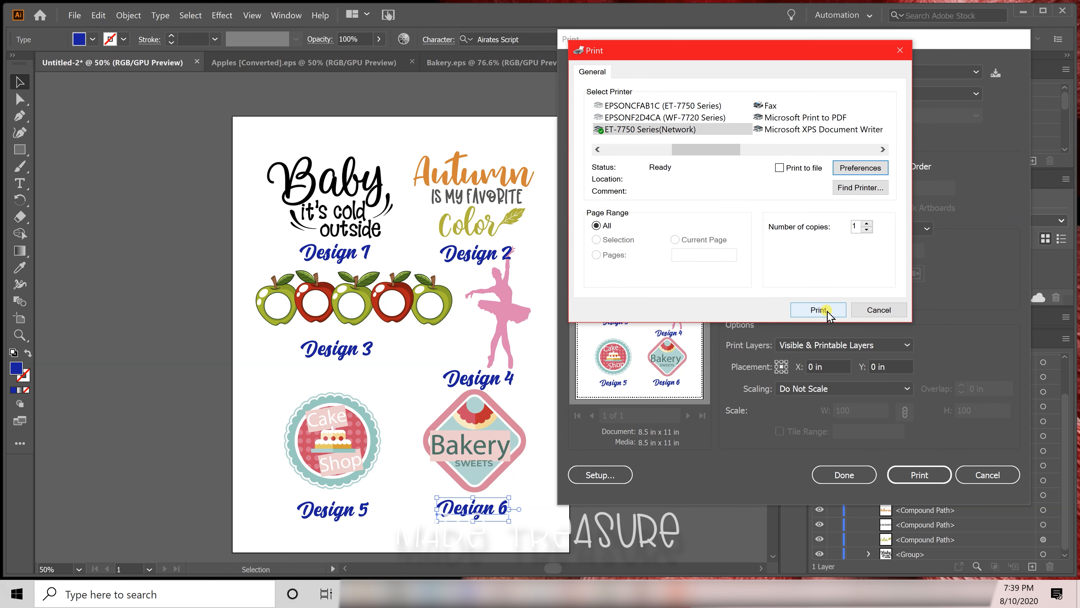
{"action": "left_click", "coordinate": [821, 312]}
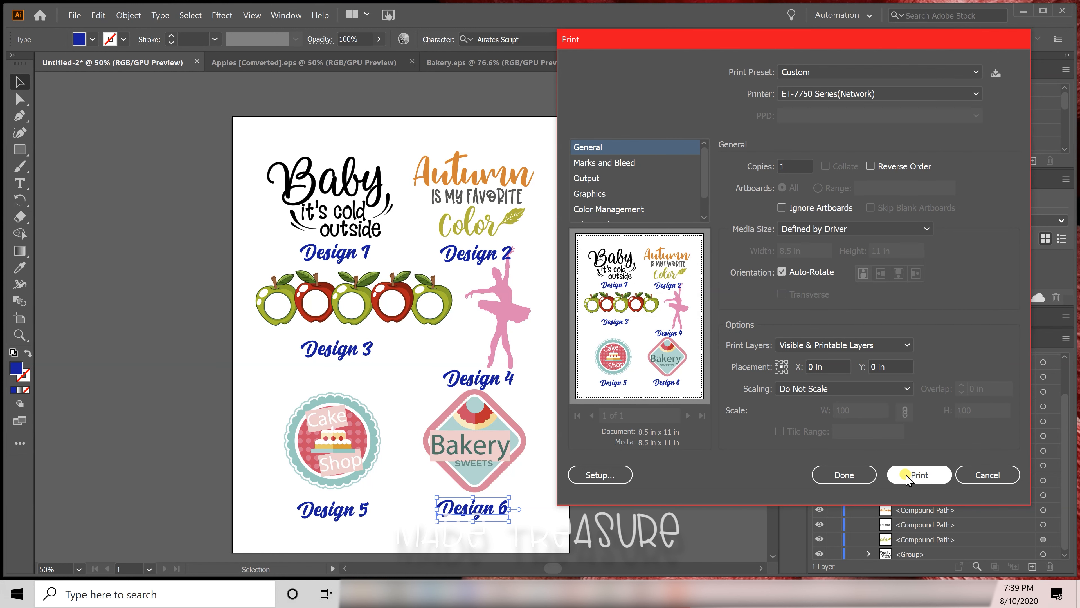
{"action": "left_click", "coordinate": [980, 479]}
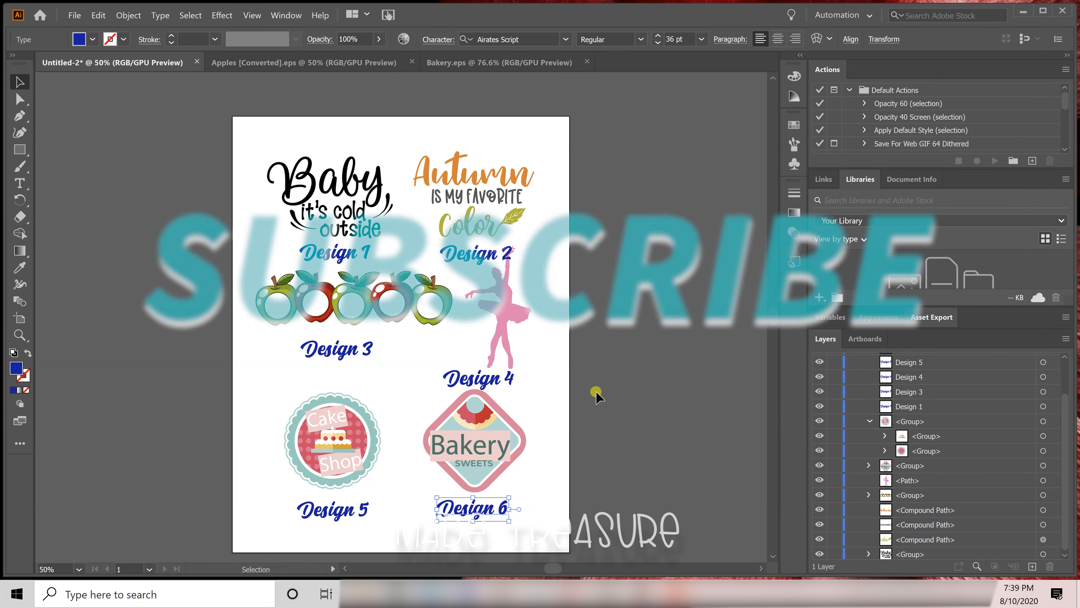